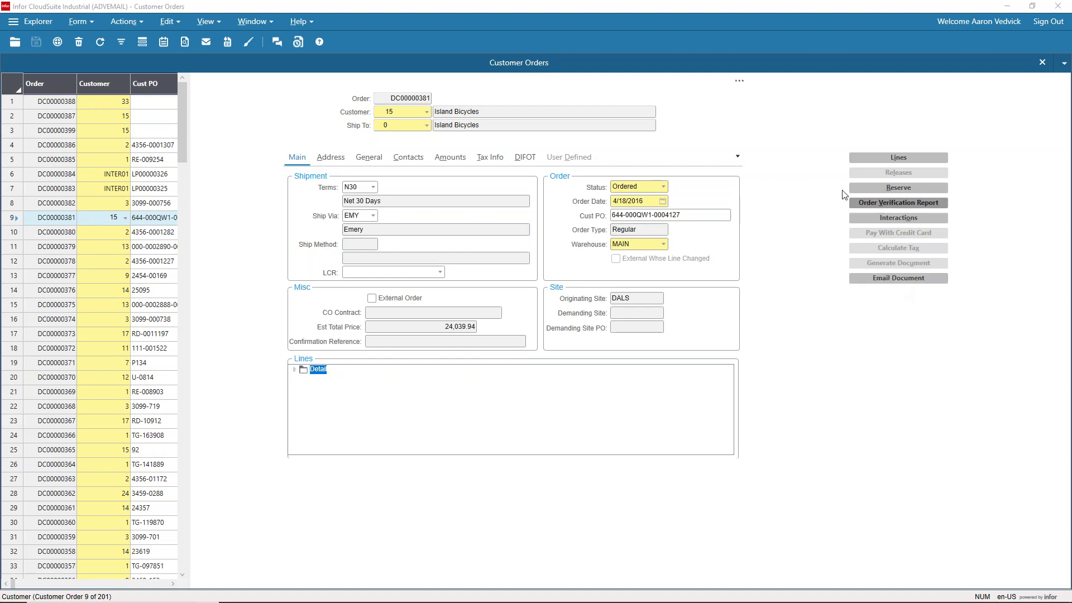
Step: Start an email for order DC00000381 with the OrderVerificationSimpleReport template, then select its existing recipients
{"action": "left_click", "coordinate": [741, 82]}
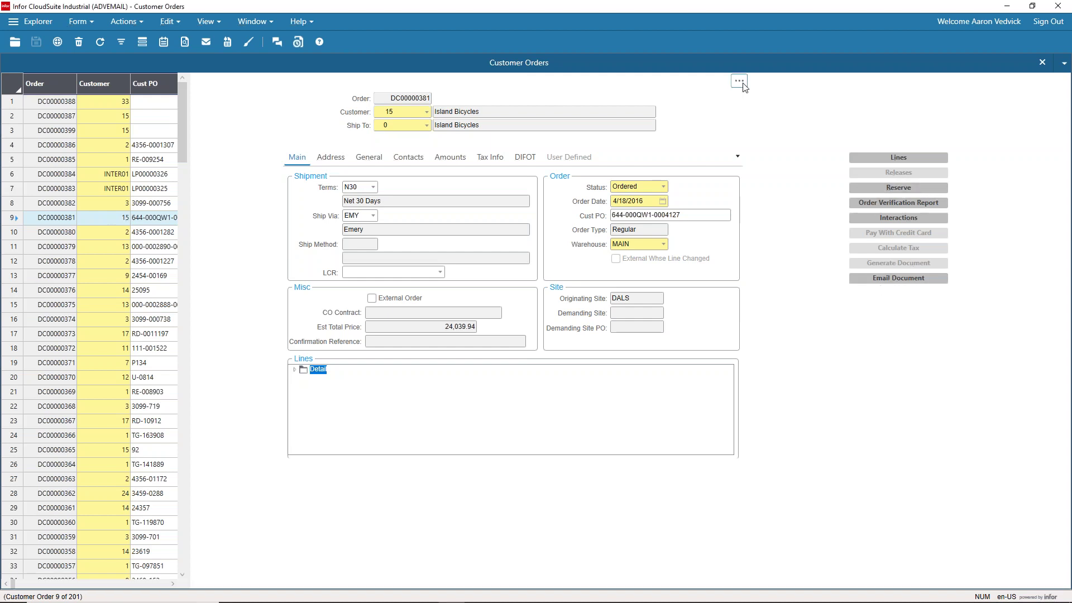
{"action": "left_click", "coordinate": [892, 283]}
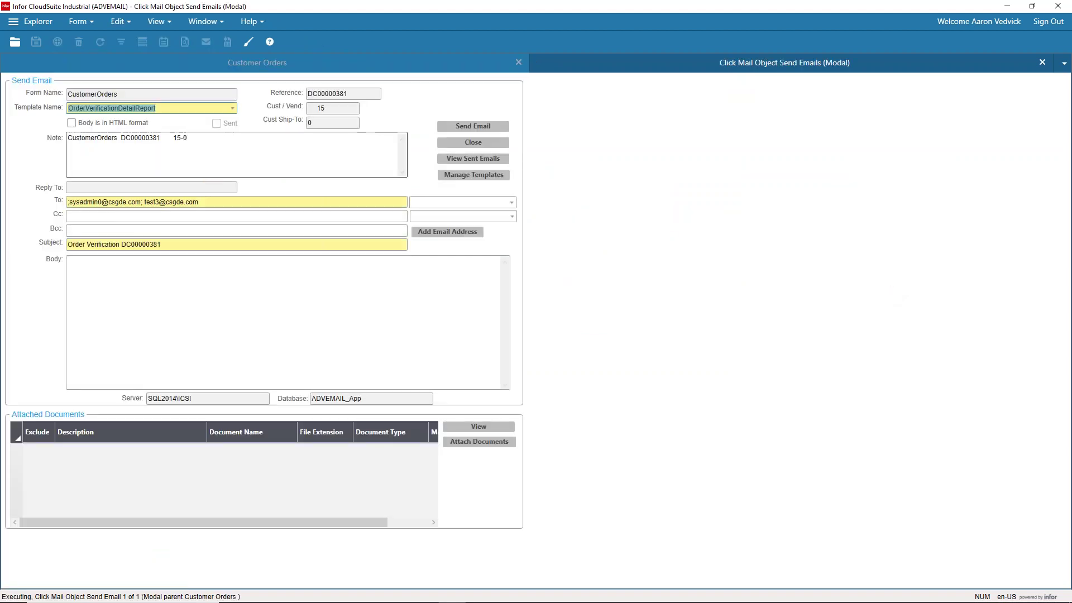
{"action": "left_click", "coordinate": [233, 108]}
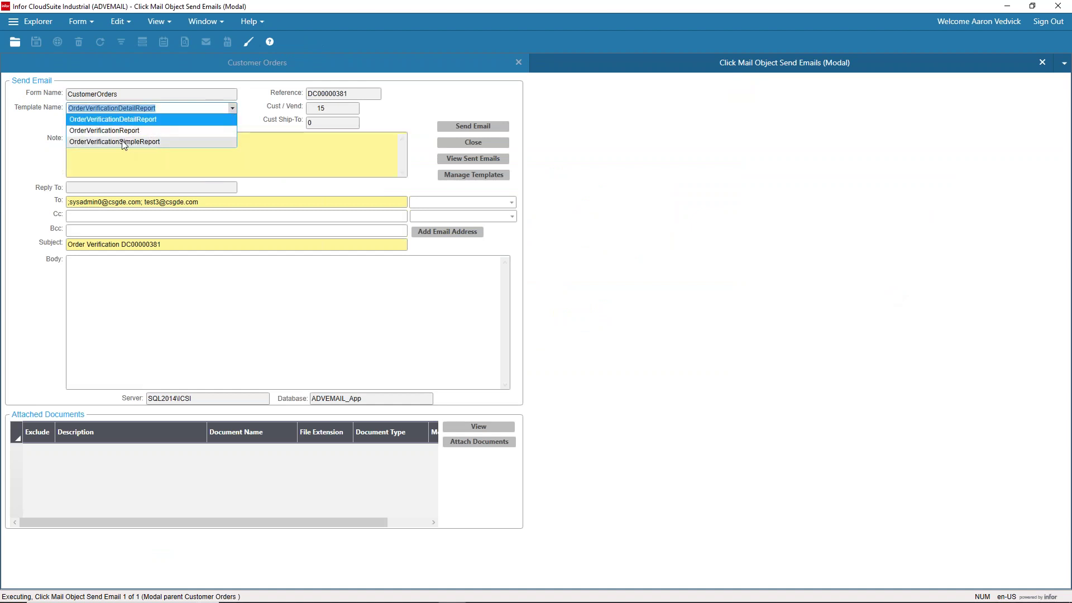
{"action": "left_click", "coordinate": [124, 142]}
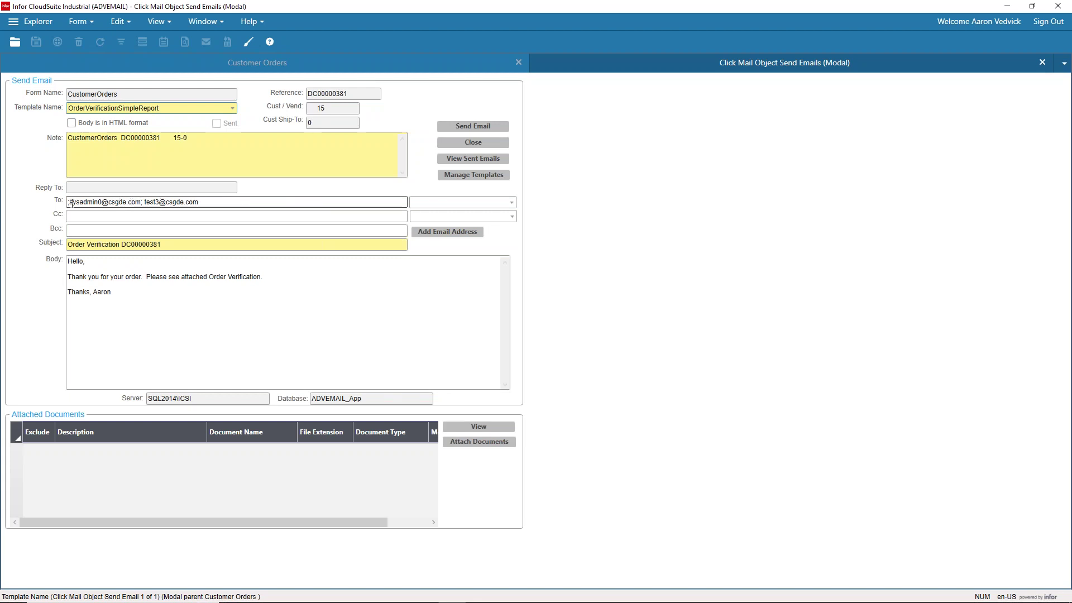
{"action": "left_click", "coordinate": [215, 202]}
Step: Replace the To recipients with the contact's e-mail address chosen from the contact list
{"action": "key", "text": "BackSpace"}
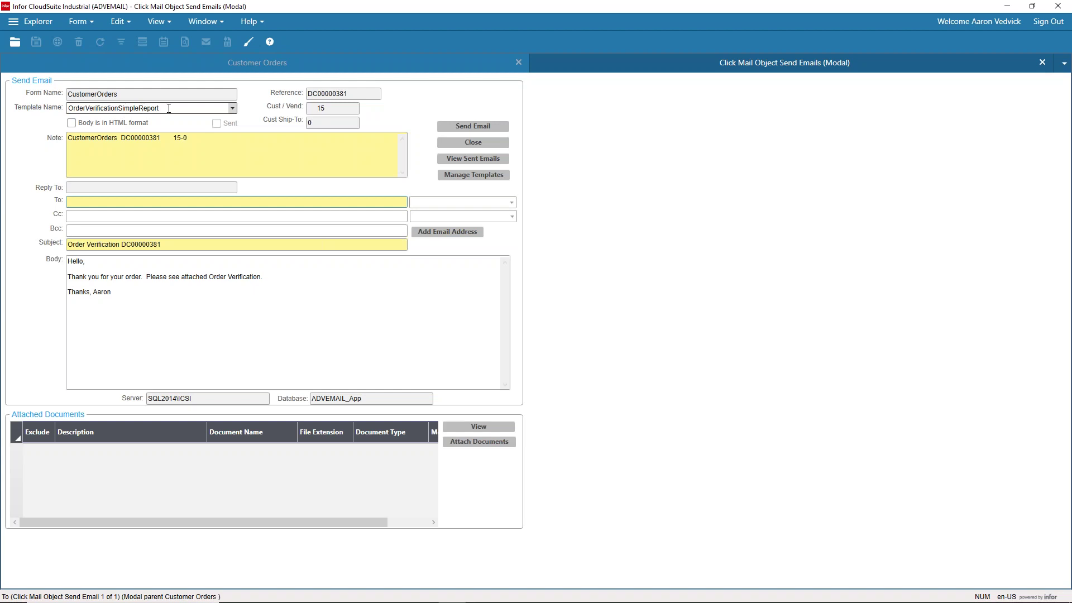
{"action": "left_click", "coordinate": [213, 203]}
{"action": "key", "text": "Tab"}
{"action": "left_click", "coordinate": [511, 203]}
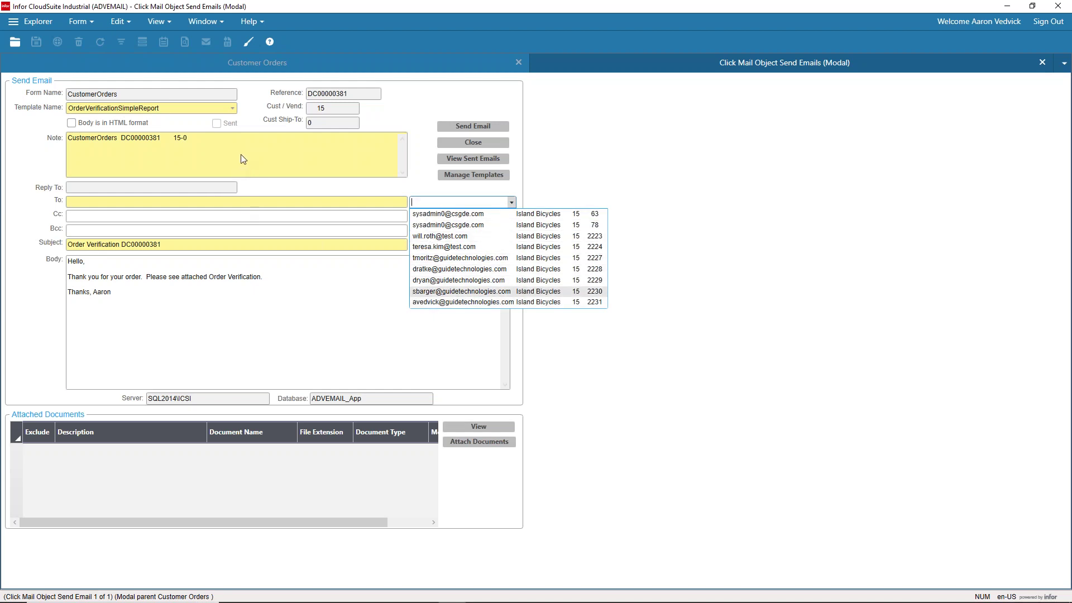
{"action": "left_click", "coordinate": [424, 302]}
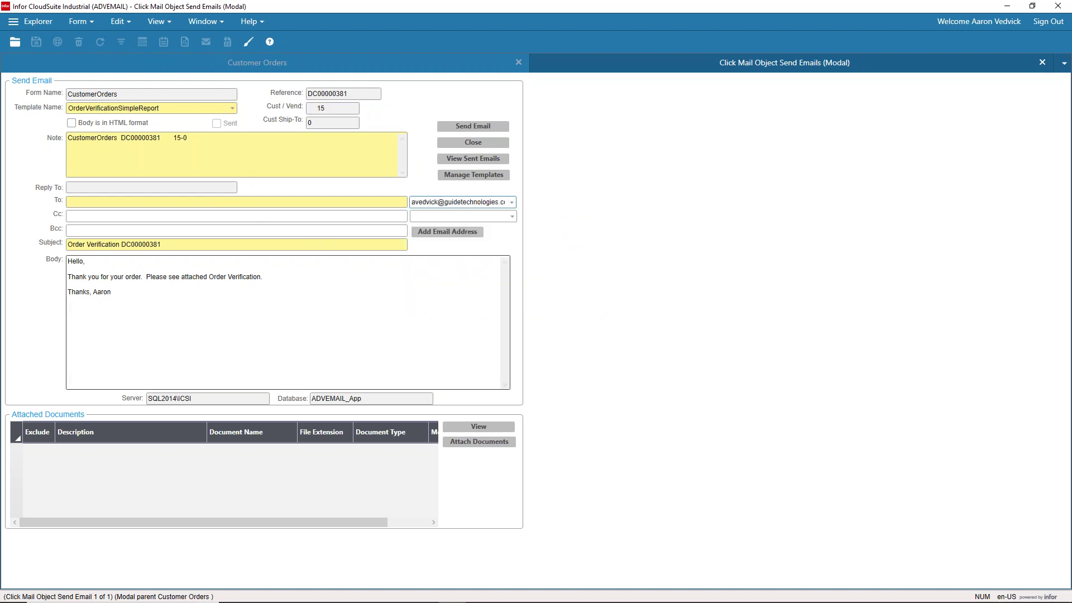
{"action": "left_click", "coordinate": [447, 232]}
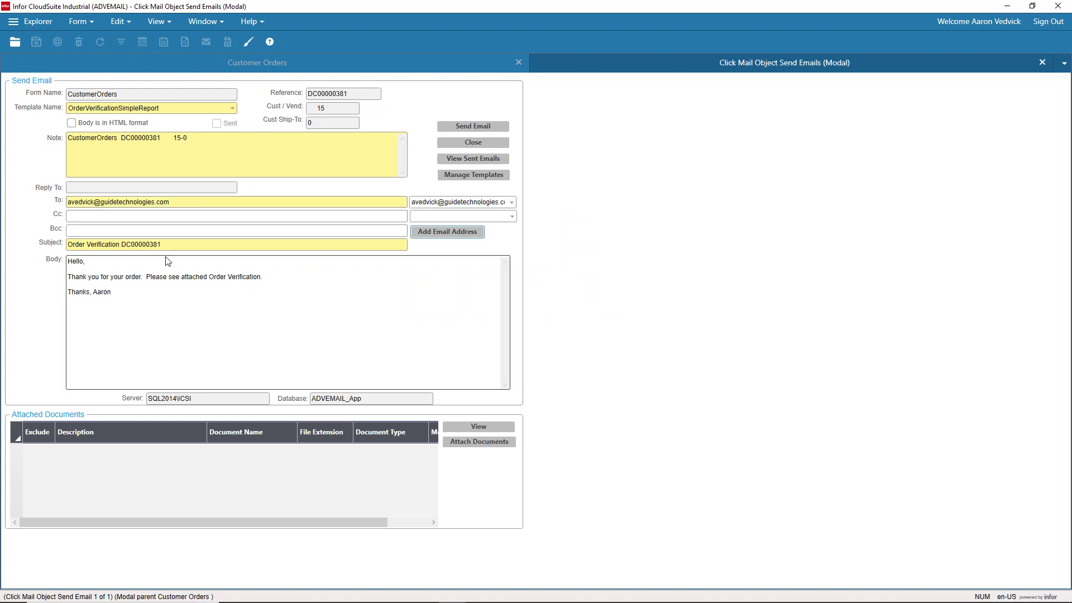
Step: Send the order verification email for DC00000381, saved as sent-email record 53
{"action": "left_click", "coordinate": [111, 244]}
{"action": "left_click", "coordinate": [265, 160]}
{"action": "left_click", "coordinate": [327, 370]}
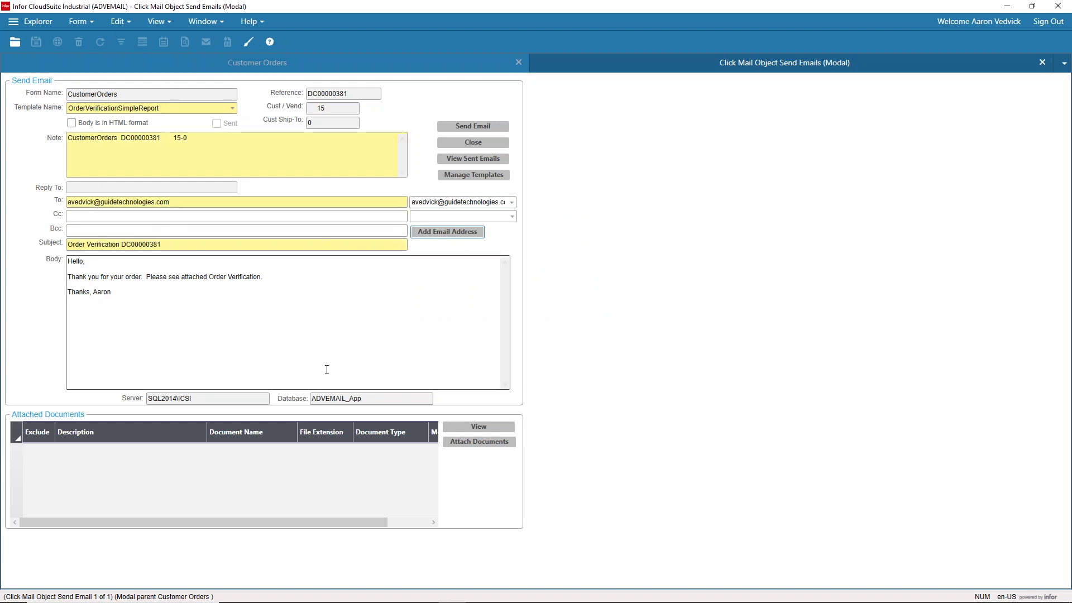
{"action": "left_click", "coordinate": [477, 128]}
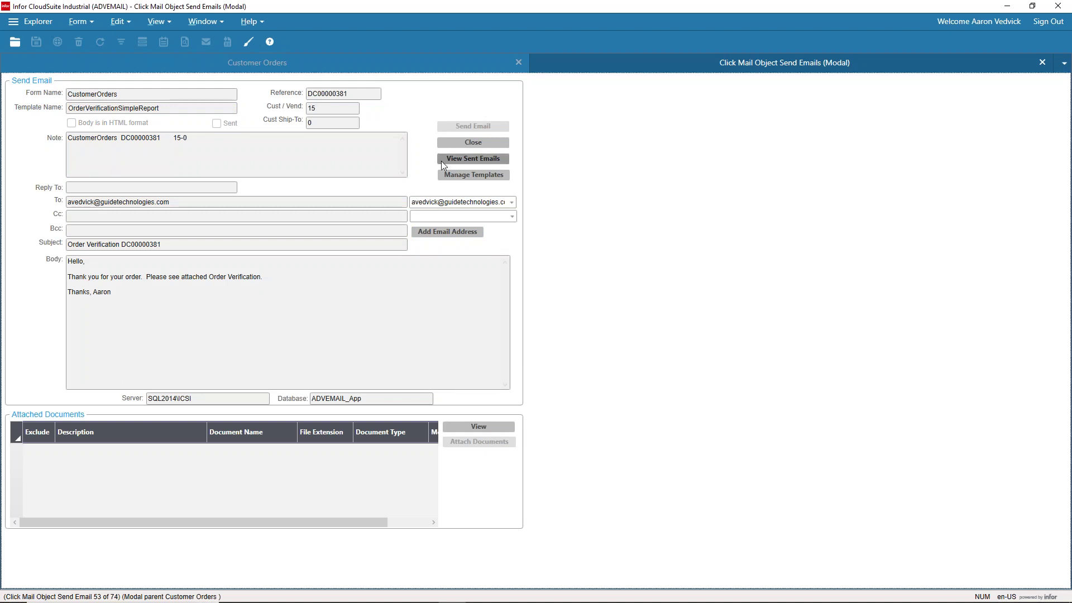
{"action": "key", "text": "alt+Tab"}
{"action": "key", "text": "alt+Tab"}
{"action": "key", "text": "alt+Tab"}
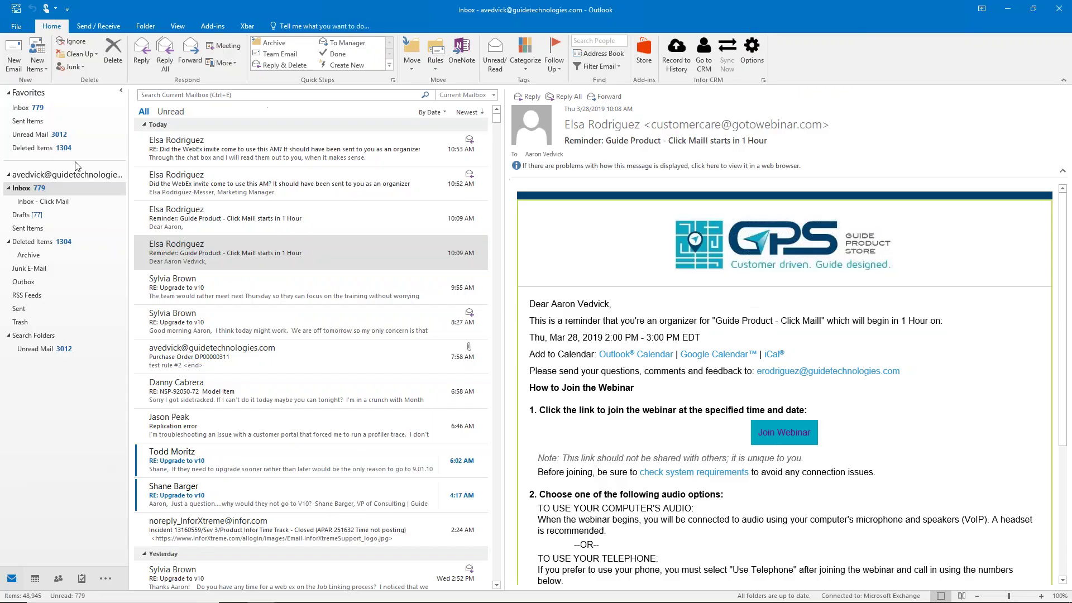
Step: Open the Order Verification DC00000381 email in the Inbox - Click Mail folder and its attached PDF
{"action": "left_click", "coordinate": [43, 201]}
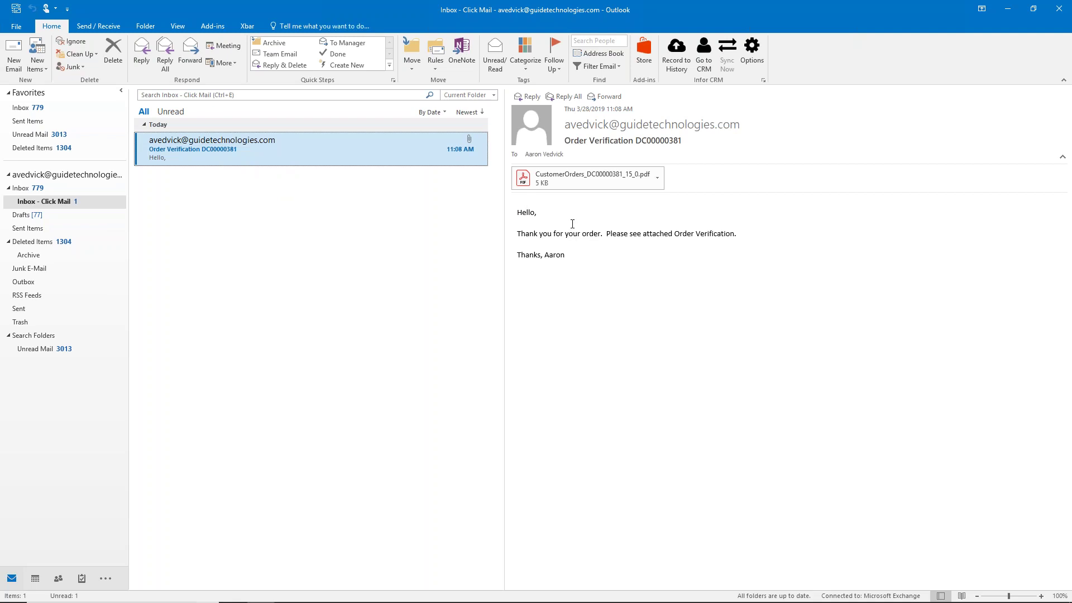
{"action": "double_click", "coordinate": [307, 148]}
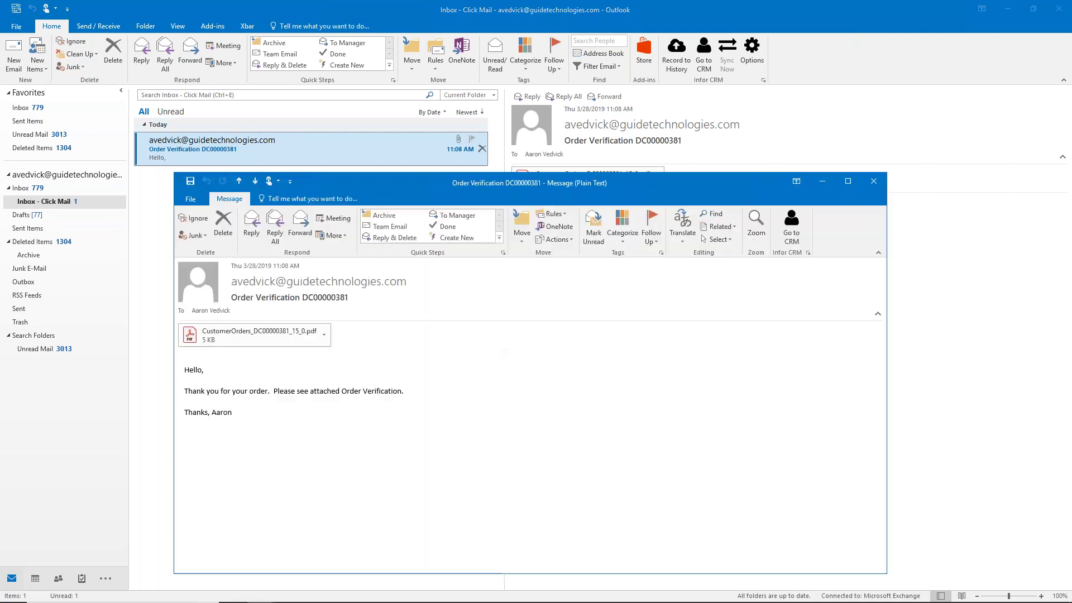
{"action": "left_click", "coordinate": [236, 335]}
{"action": "double_click", "coordinate": [237, 335]}
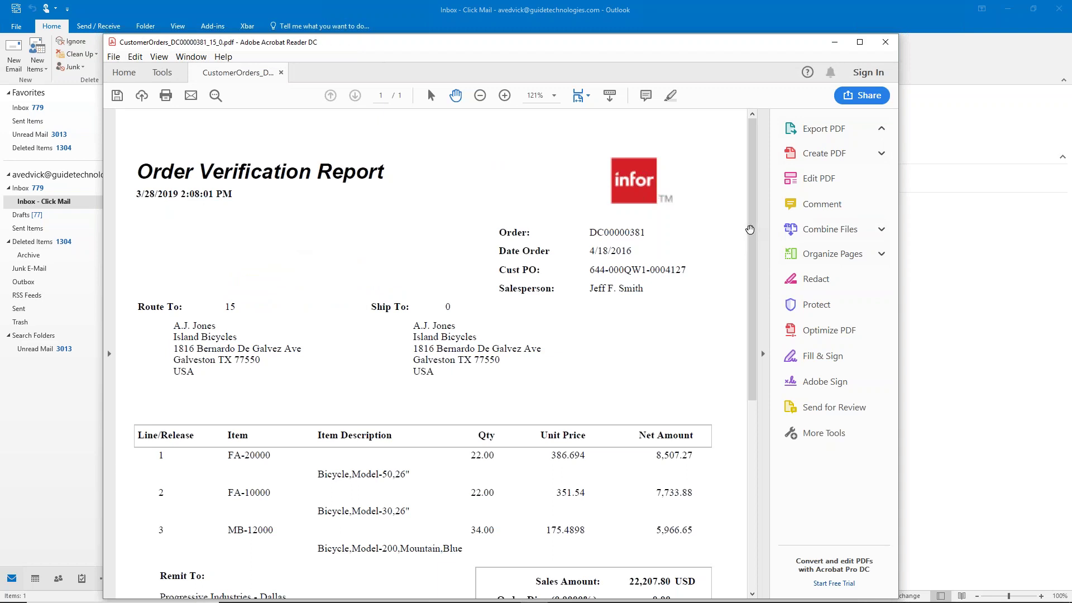
Step: Scroll through the Order Verification Report's lines and totals in Acrobat Reader
{"action": "scroll", "coordinate": [749, 234], "scroll_direction": "down", "scroll_amount": 5}
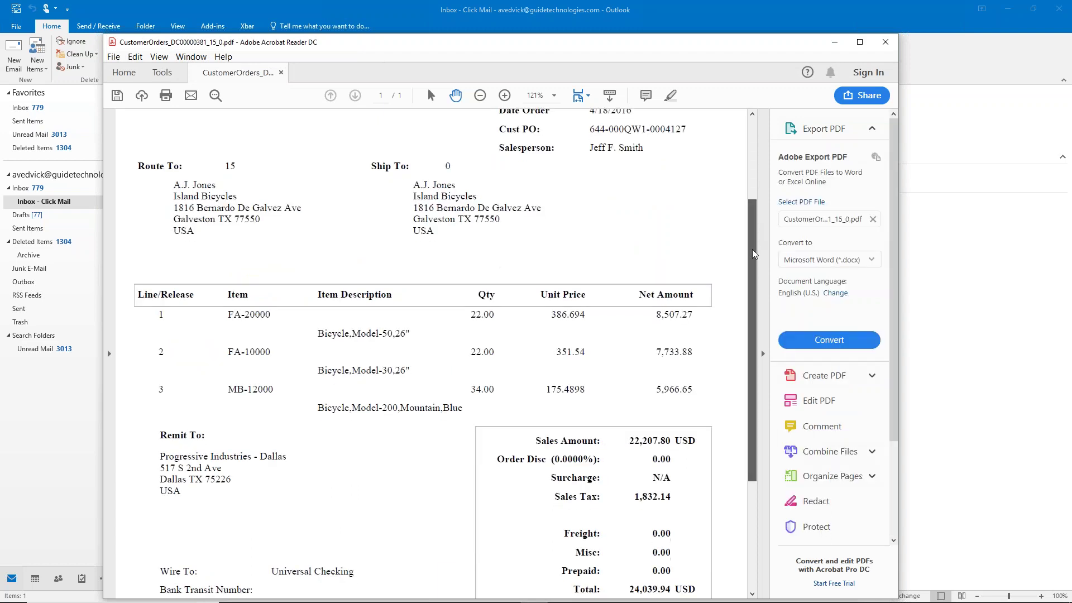
{"action": "scroll", "coordinate": [753, 254], "scroll_direction": "down", "scroll_amount": 6}
{"action": "scroll", "coordinate": [744, 313], "scroll_direction": "up", "scroll_amount": 1}
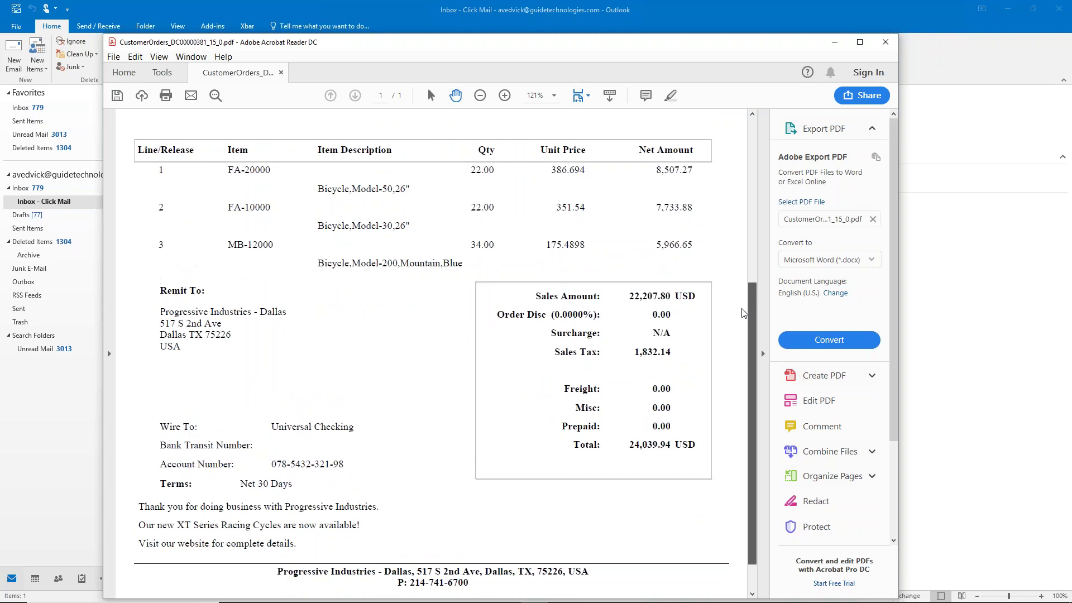
{"action": "scroll", "coordinate": [744, 313], "scroll_direction": "up", "scroll_amount": 5}
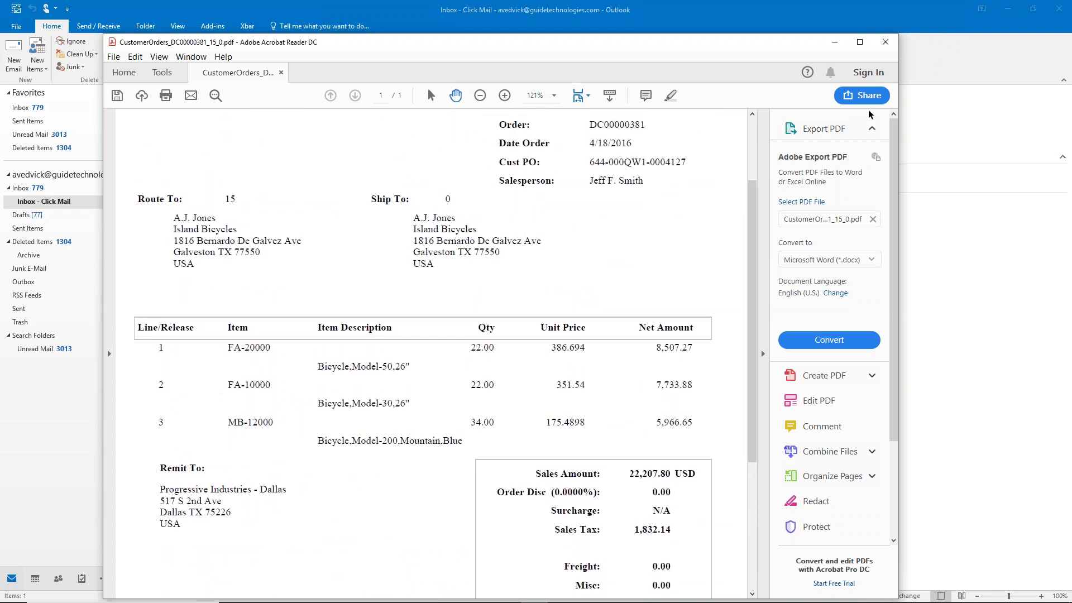
Step: Close Acrobat Reader and the Outlook message, then return to the send-email form
{"action": "left_click", "coordinate": [888, 46]}
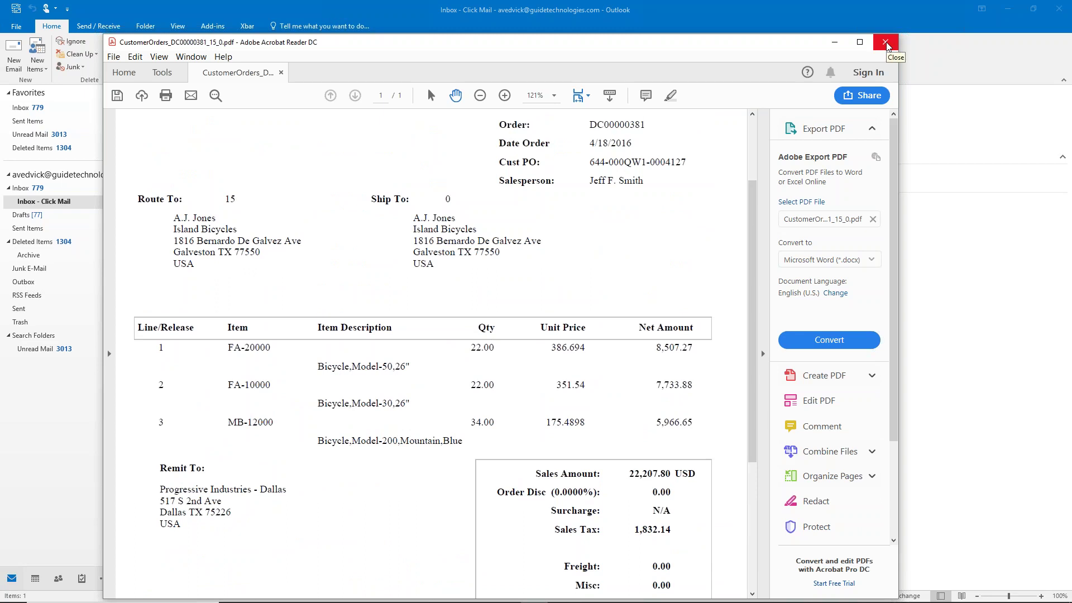
{"action": "left_click", "coordinate": [885, 44]}
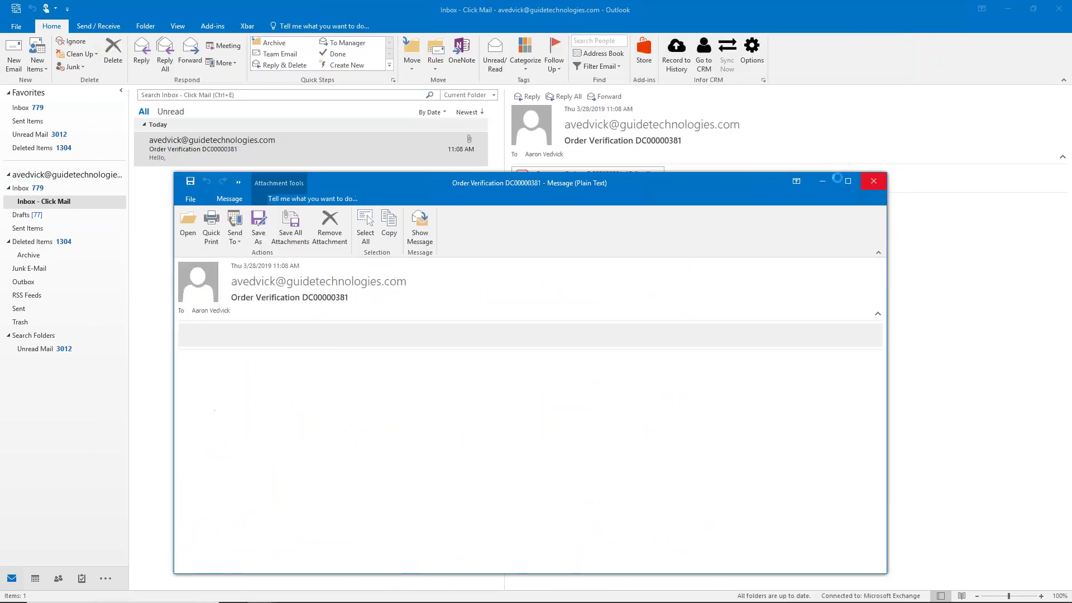
{"action": "left_click", "coordinate": [874, 181]}
{"action": "key", "text": "alt+Tab"}
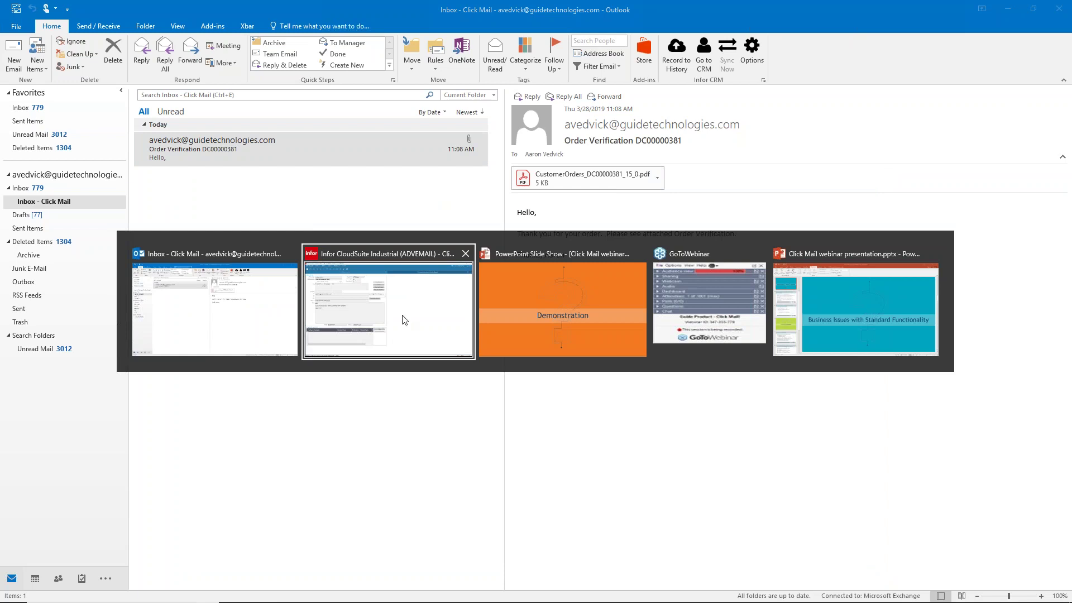
{"action": "left_click", "coordinate": [403, 316]}
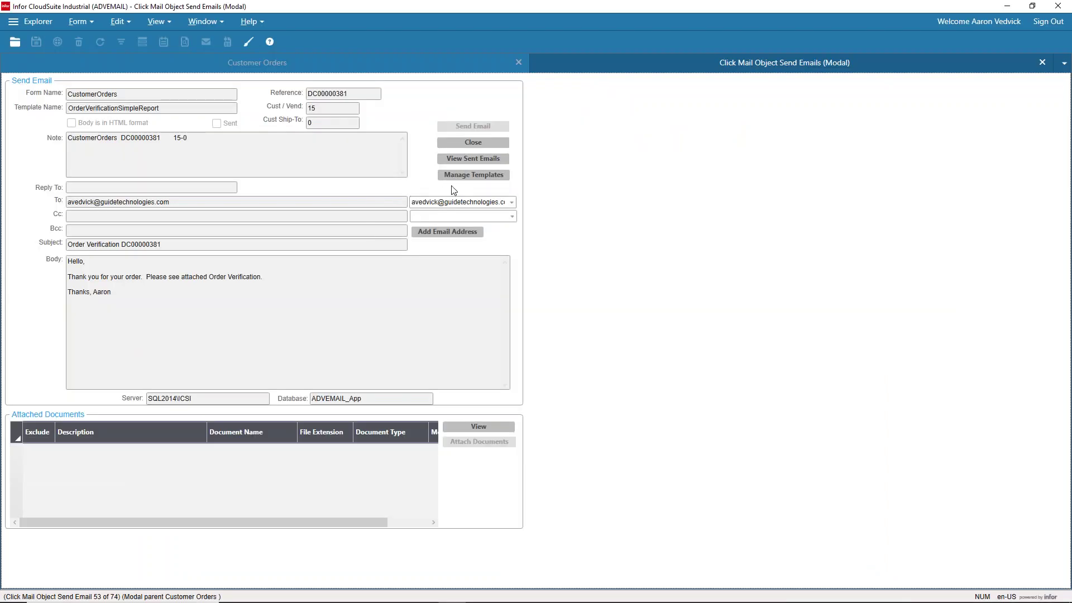
Step: Close the Send Email form and open Click Mail Vendor Contacts through Form > Open
{"action": "left_click", "coordinate": [1042, 63]}
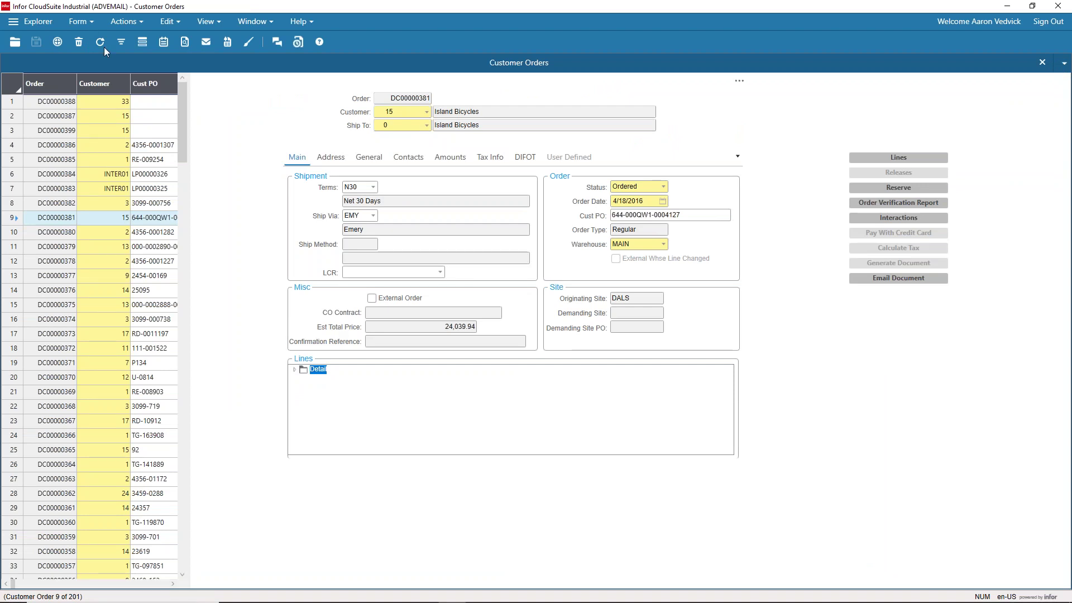
{"action": "left_click", "coordinate": [91, 21]}
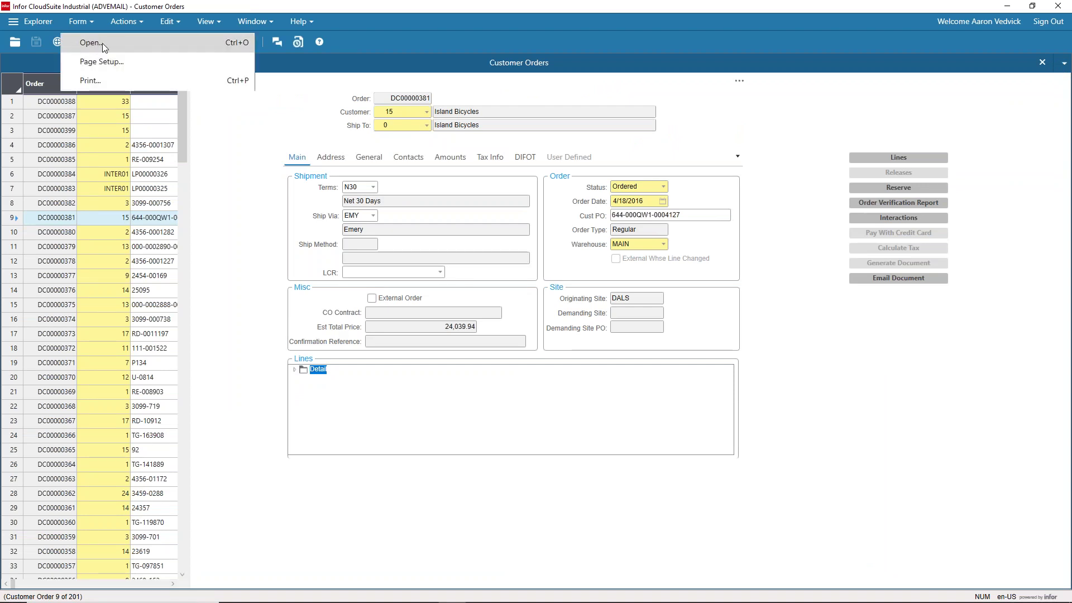
{"action": "left_click", "coordinate": [90, 44]}
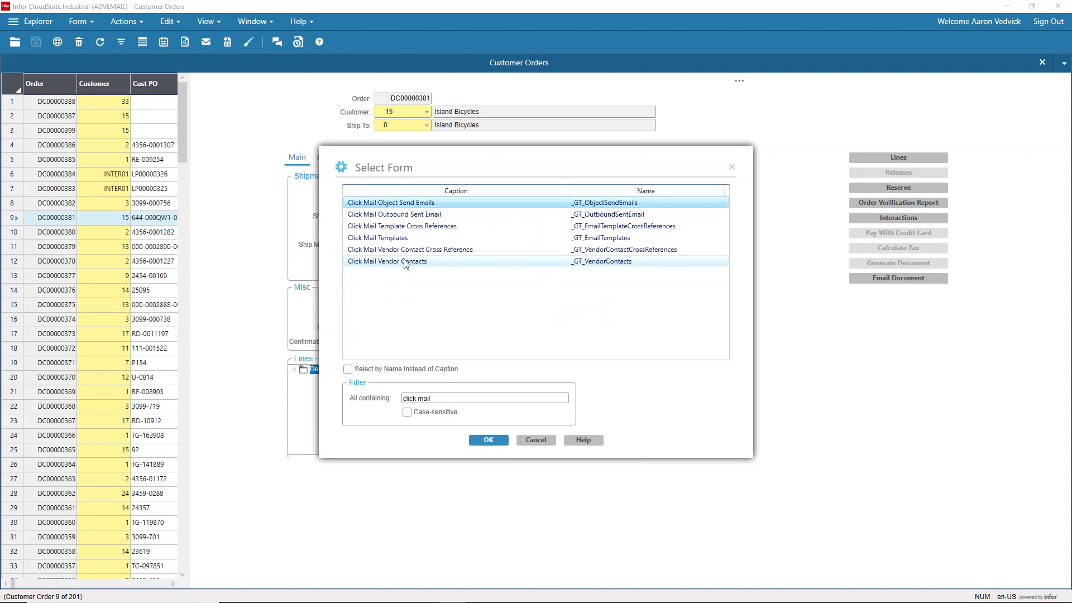
{"action": "double_click", "coordinate": [405, 261]}
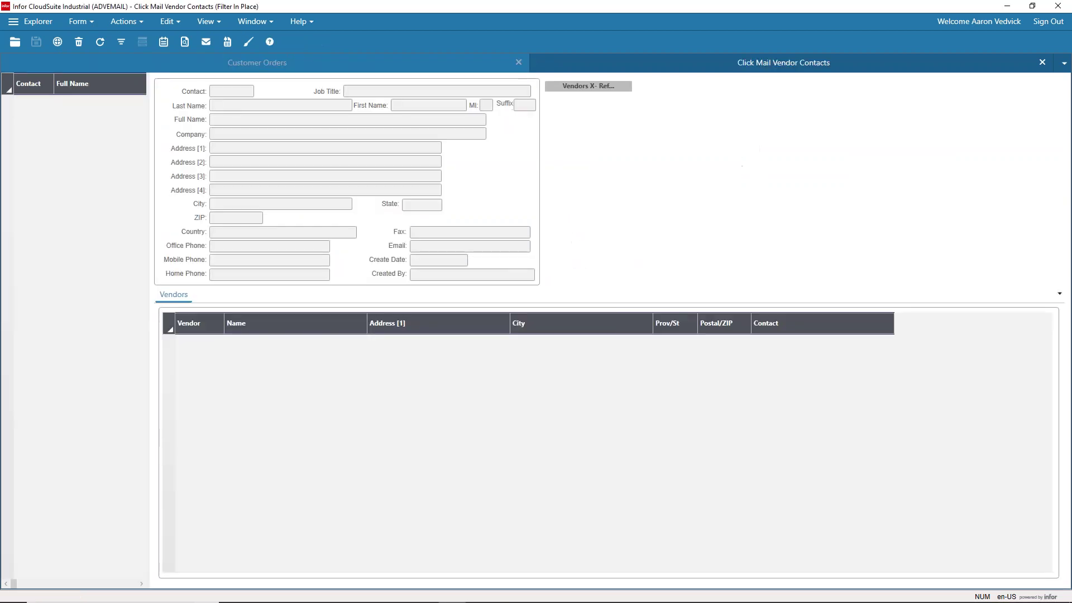
Step: Load the vendor contacts and add a new contact with its last and first name
{"action": "left_click", "coordinate": [122, 43]}
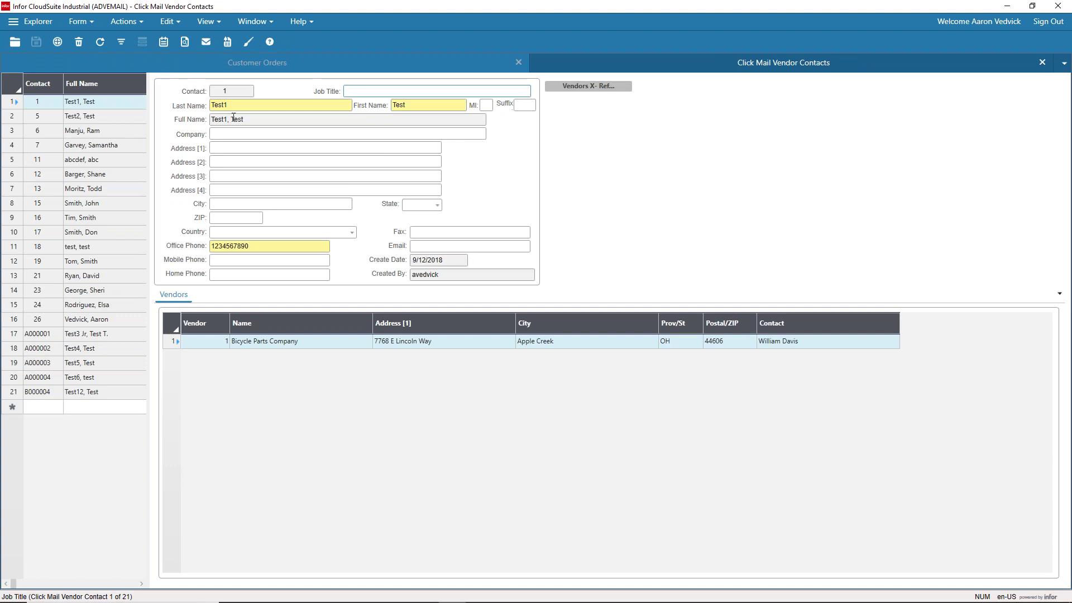
{"action": "left_click", "coordinate": [58, 48]}
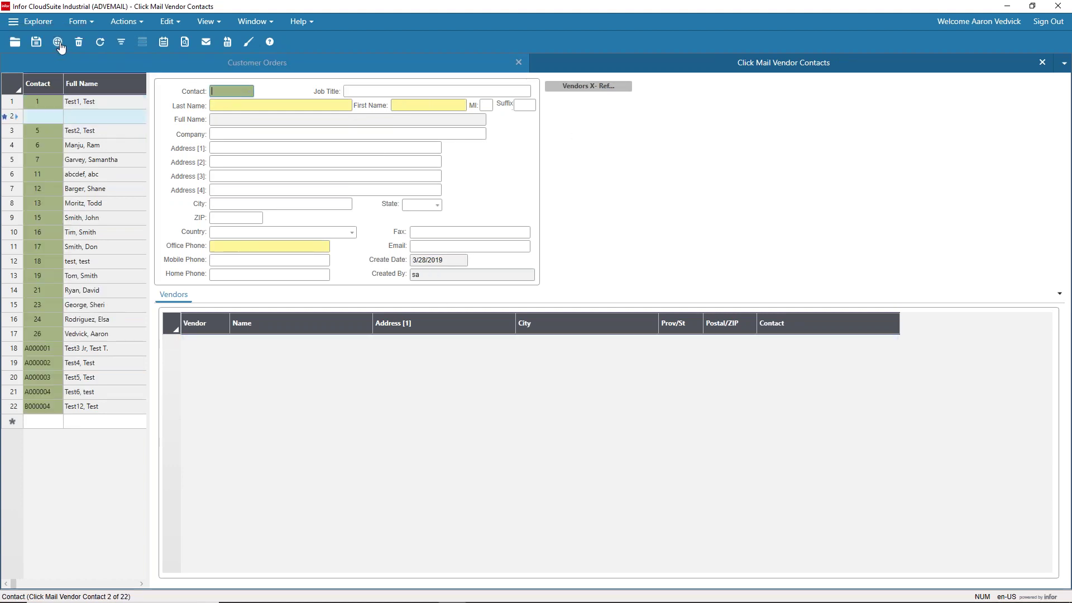
{"action": "left_click", "coordinate": [238, 105]}
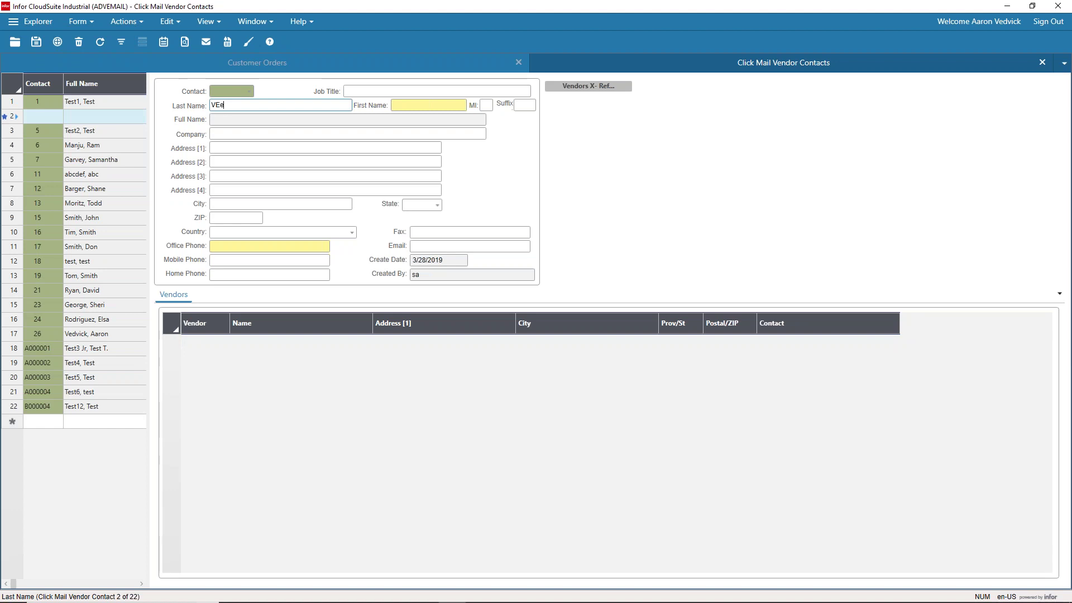
{"action": "key", "text": "Tab"}
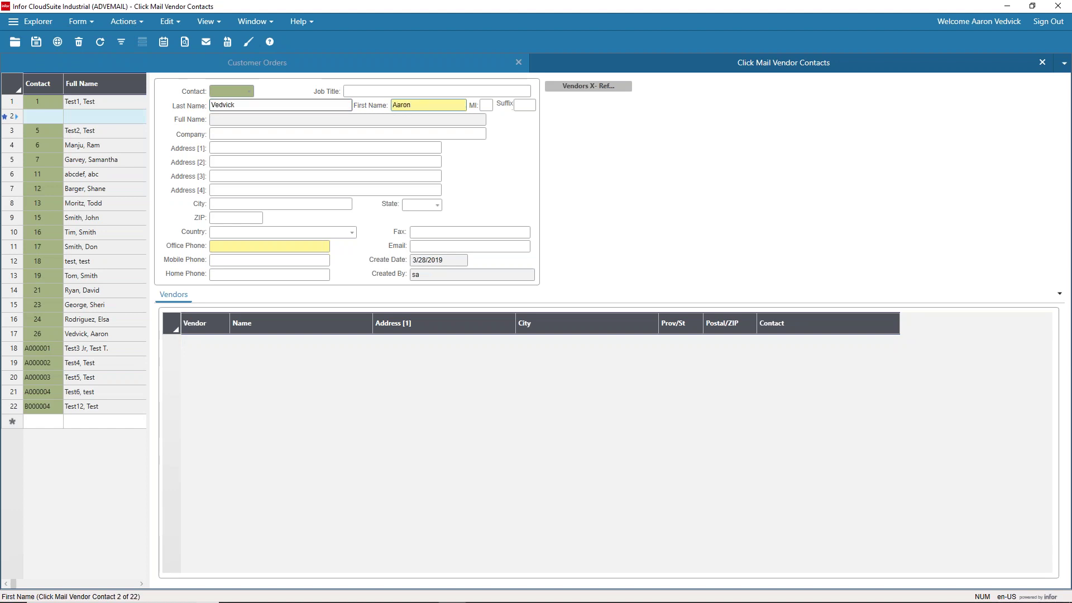
Step: Enter the contact's office phone, correcting a typo, and e-mail address, then save as contact 27
{"action": "left_click", "coordinate": [237, 245]}
{"action": "key", "text": "BackSpace"}
{"action": "key", "text": "BackSpace"}
{"action": "key", "text": "BackSpace"}
{"action": "key", "text": "BackSpace"}
{"action": "key", "text": "BackSpace"}
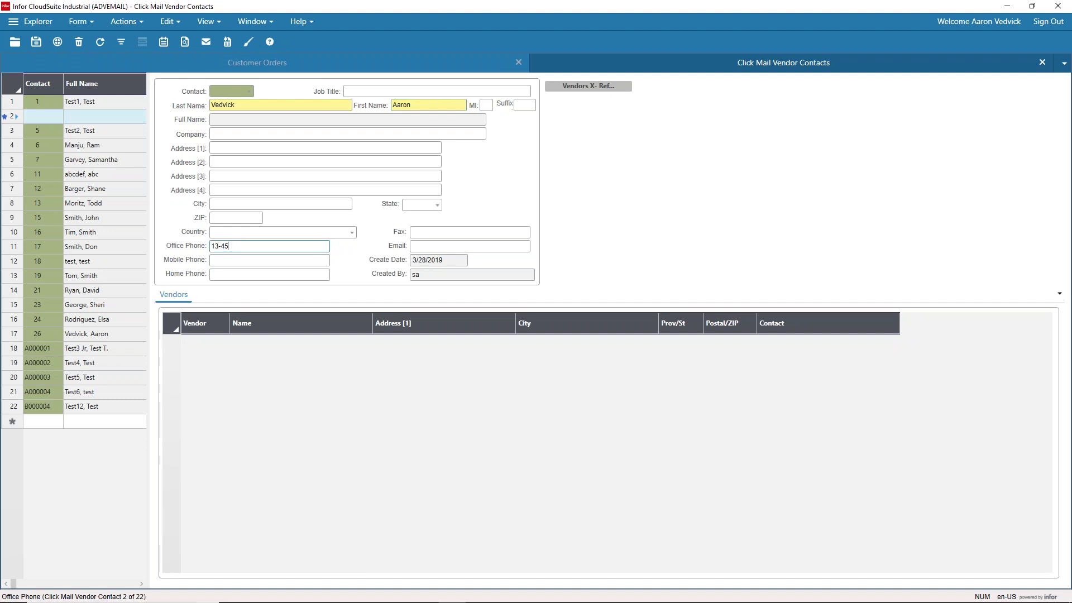
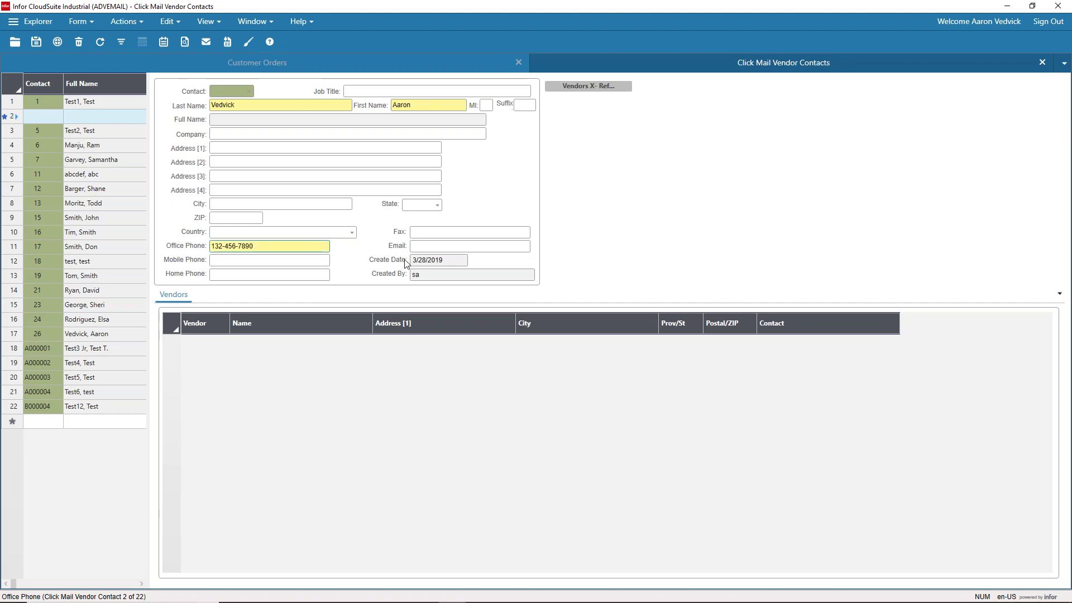
{"action": "left_click", "coordinate": [447, 248]}
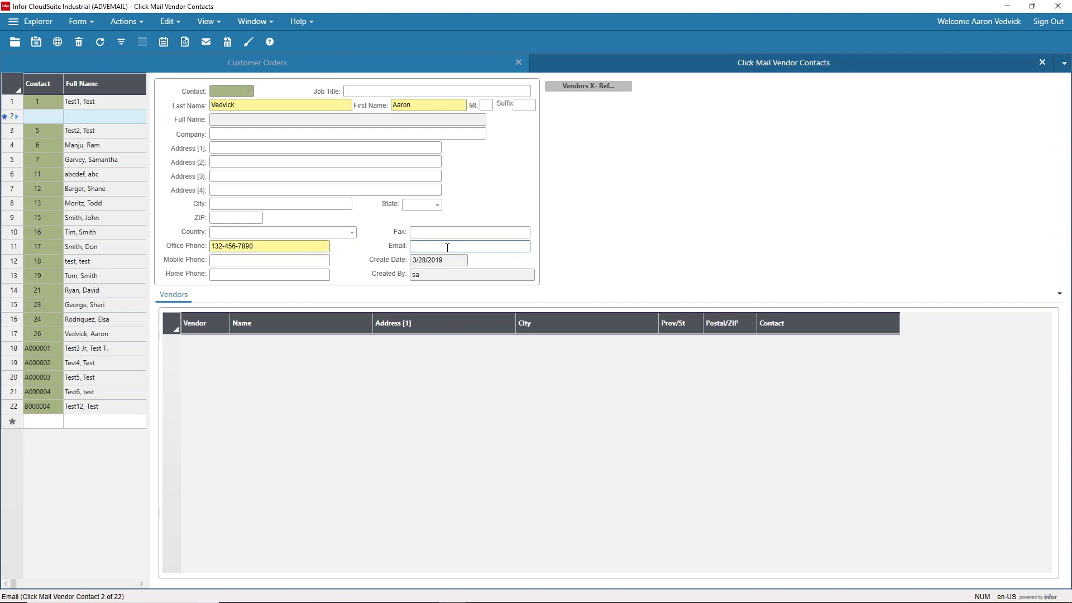
{"action": "left_click", "coordinate": [36, 44]}
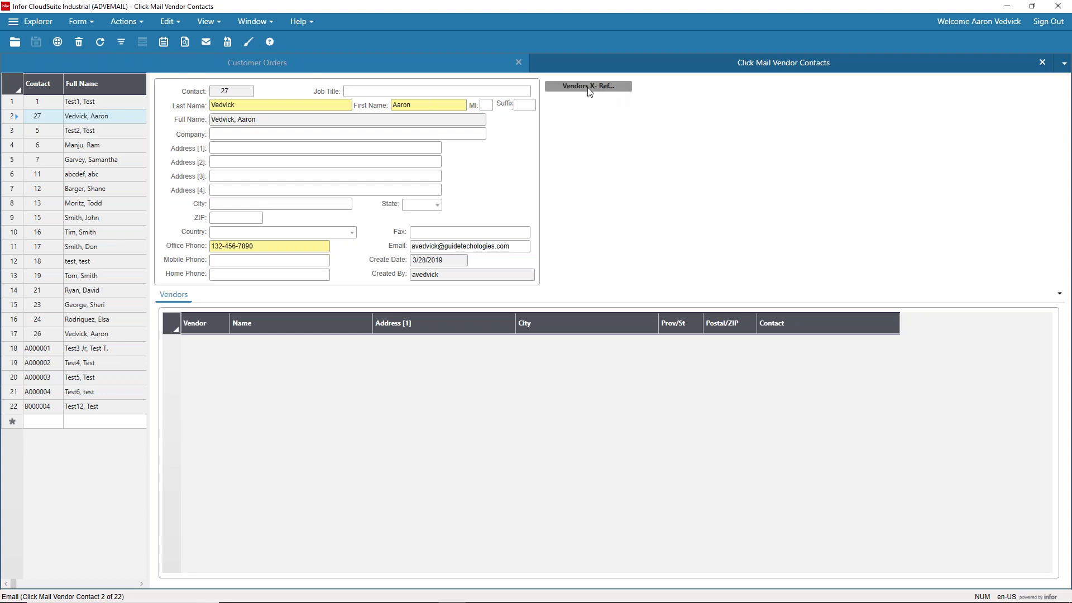
Step: Link contact 27 to vendor 8, Wilson Supply, in Vendors X-Ref and save
{"action": "left_click", "coordinate": [588, 88]}
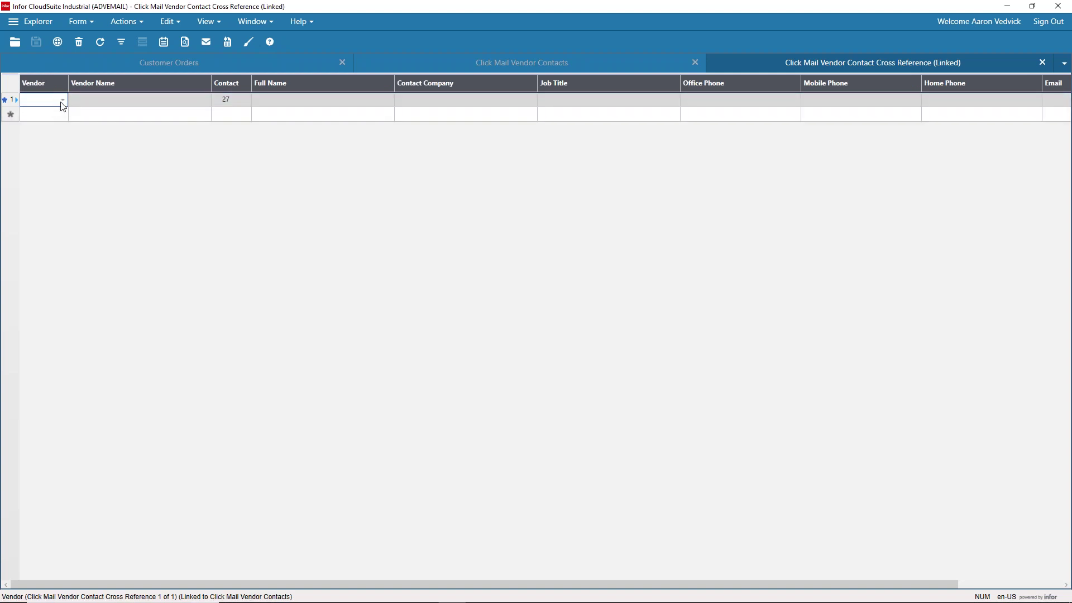
{"action": "left_click", "coordinate": [63, 102]}
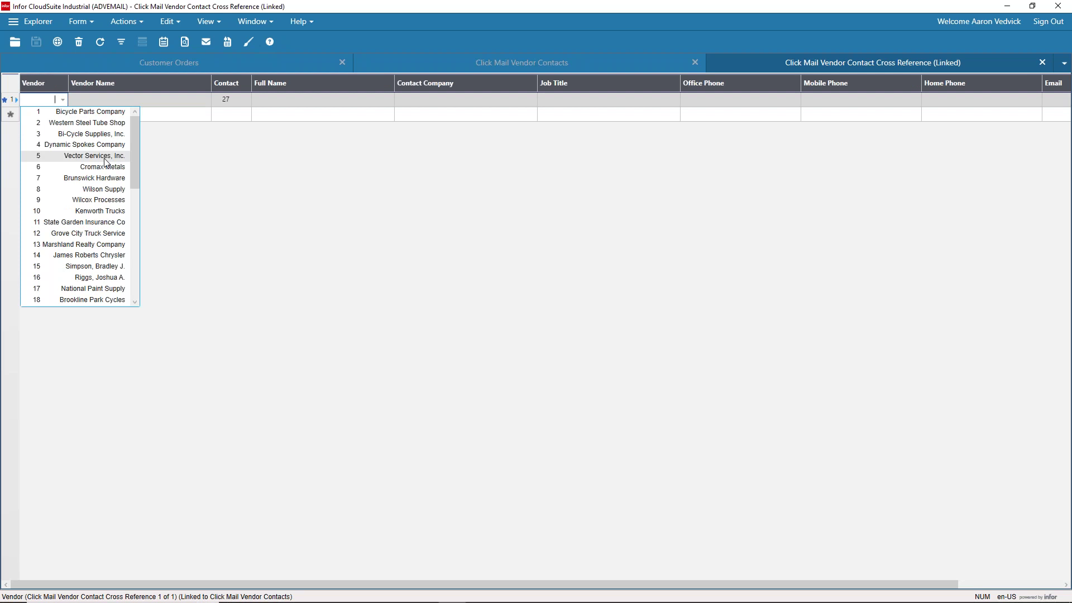
{"action": "left_click", "coordinate": [101, 189]}
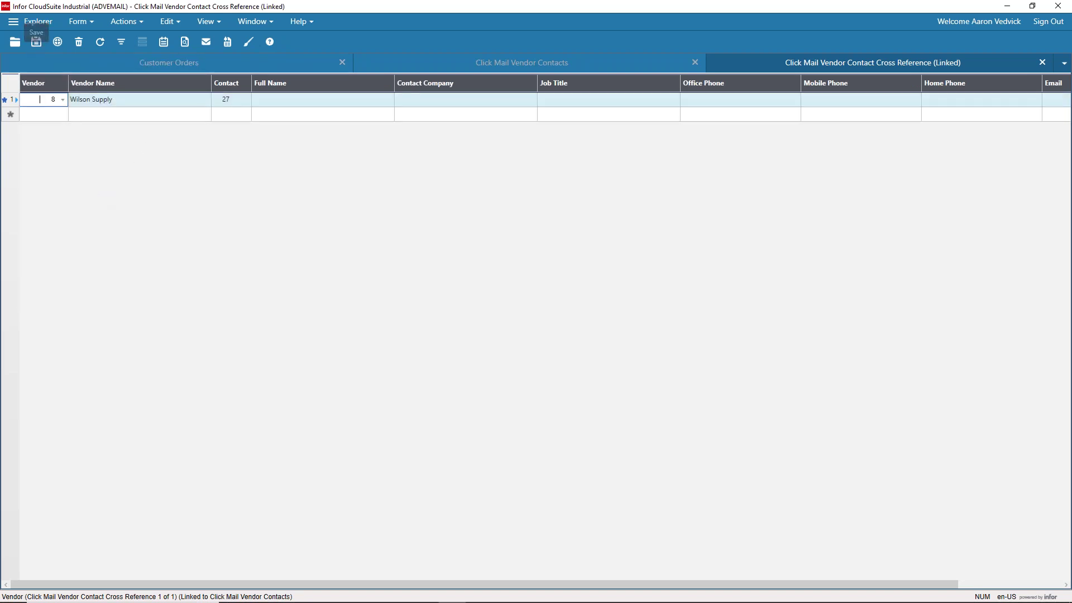
{"action": "left_click", "coordinate": [37, 41]}
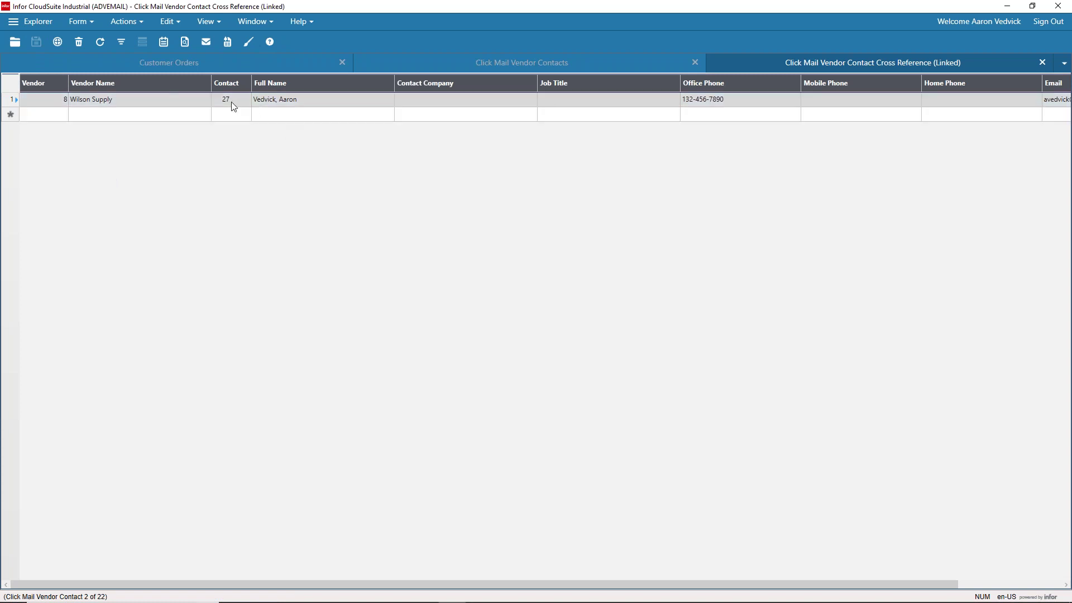
{"action": "right_click", "coordinate": [54, 98]}
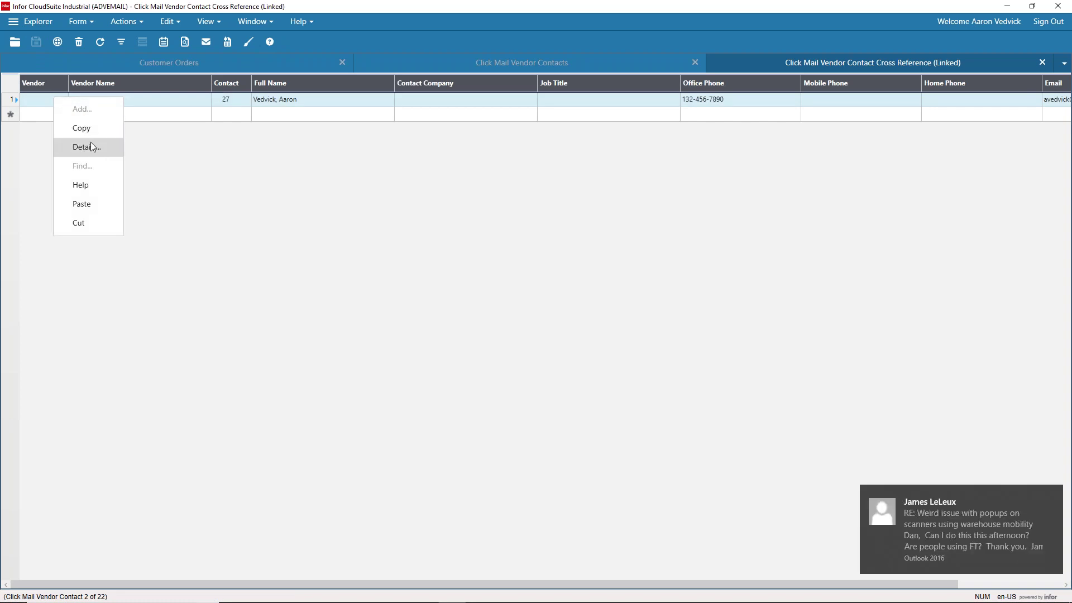
Step: Open Wilson Supply's vendor details and list its six Click Mail Vendor Contacts, narrowing Full Name
{"action": "left_click", "coordinate": [94, 147]}
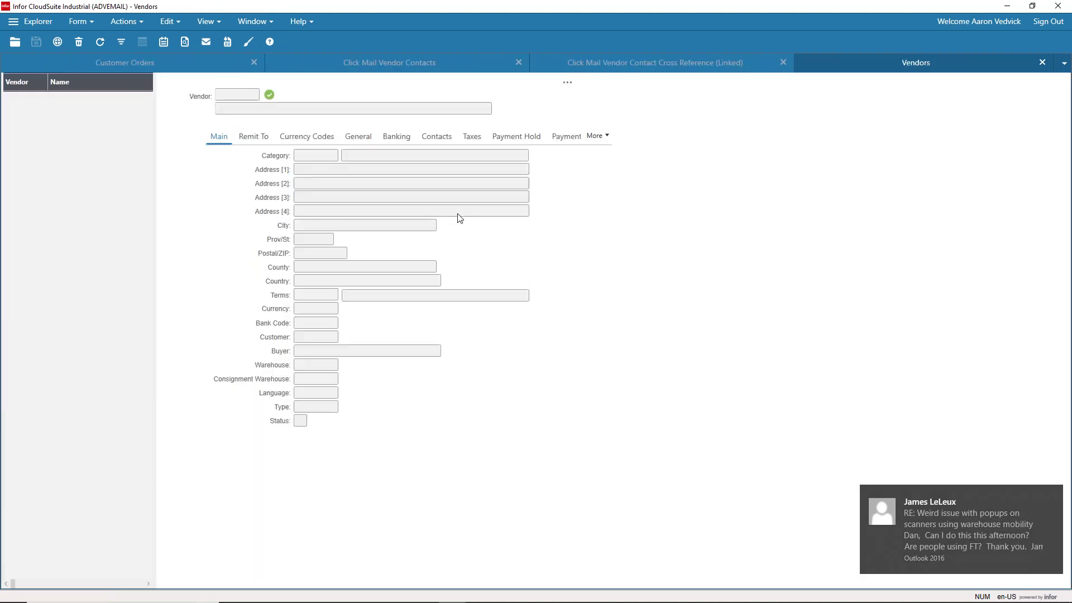
{"action": "left_click", "coordinate": [607, 136]}
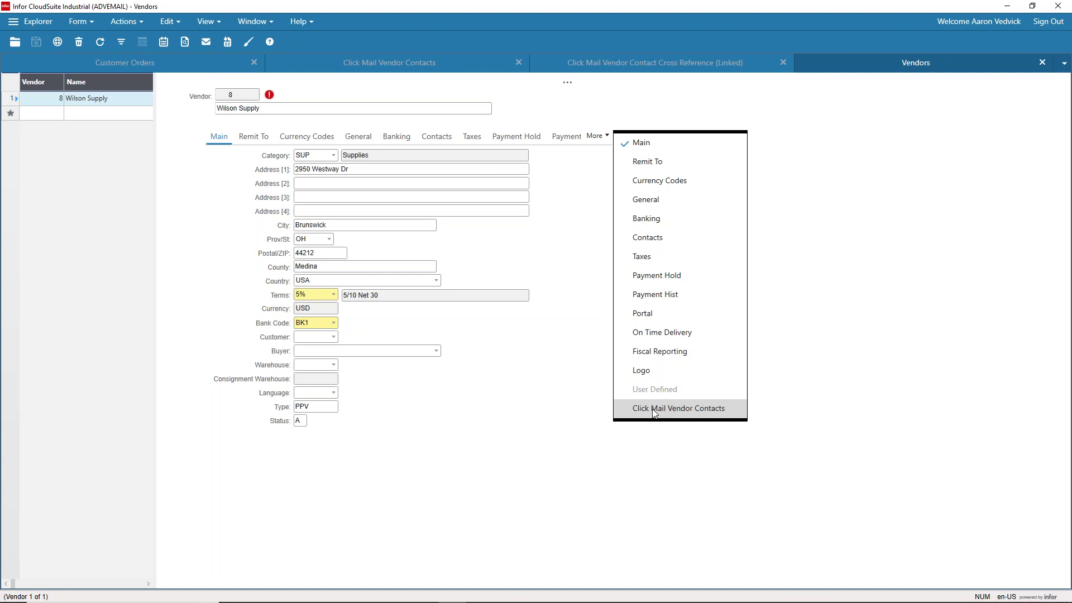
{"action": "left_click", "coordinate": [687, 408]}
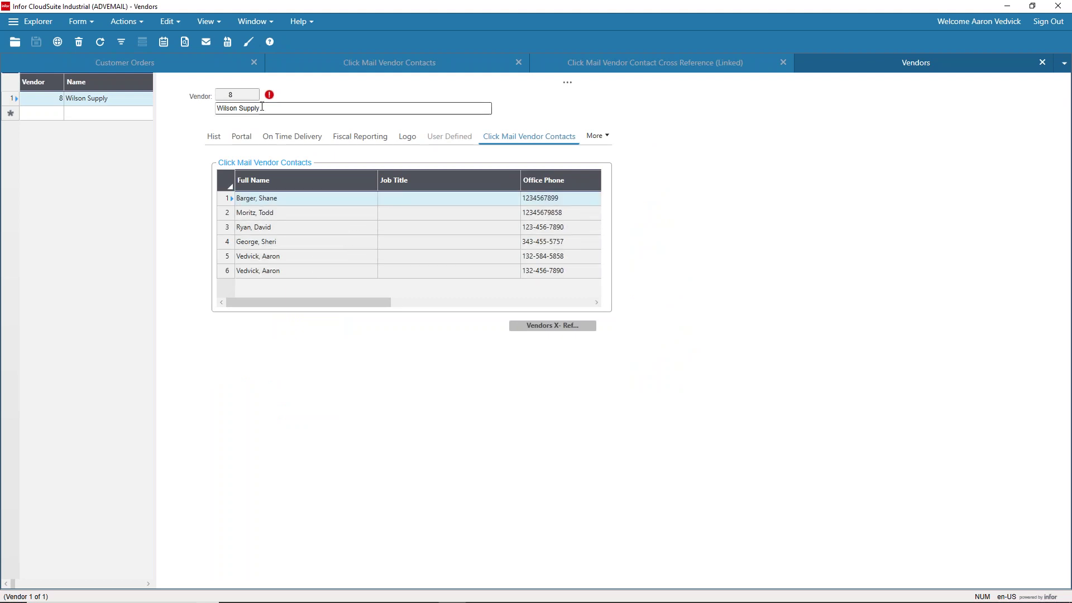
{"action": "left_click_drag", "start_coordinate": [377, 186], "coordinate": [302, 178]}
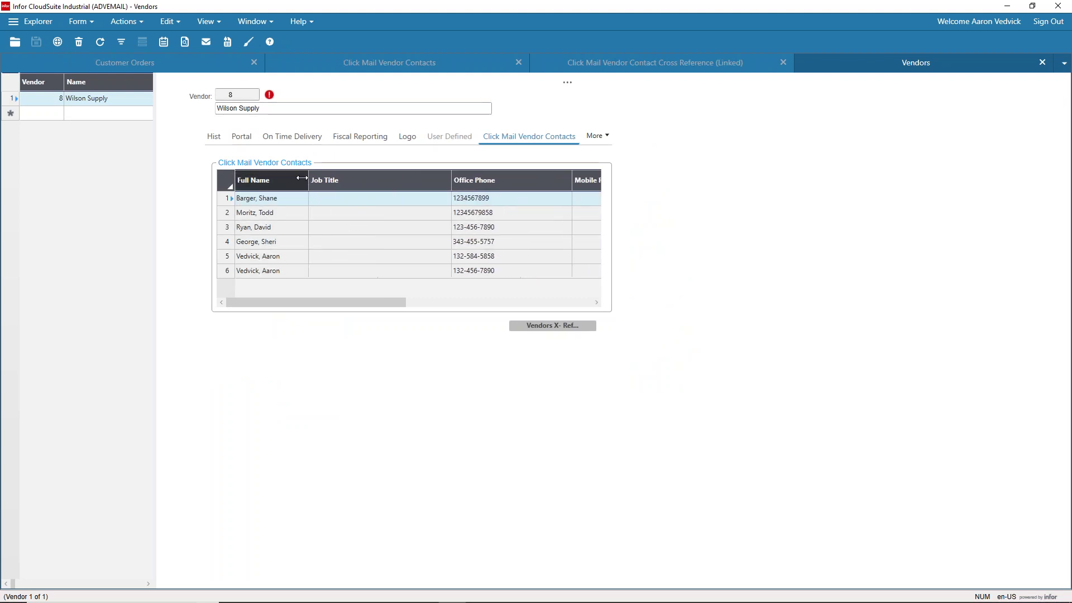
{"action": "left_click", "coordinate": [265, 229]}
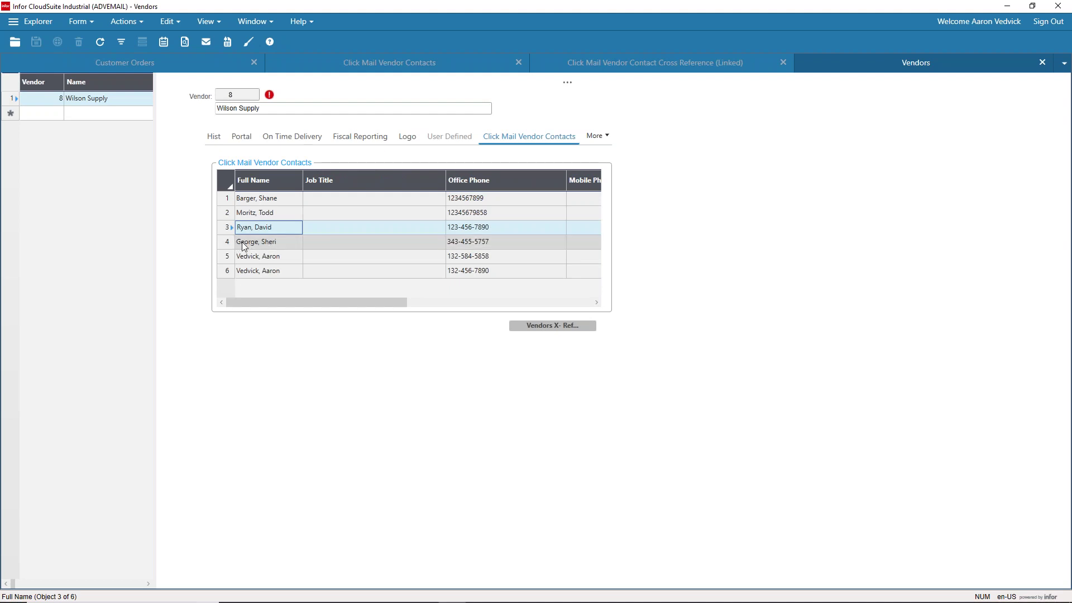
{"action": "left_click", "coordinate": [279, 245]}
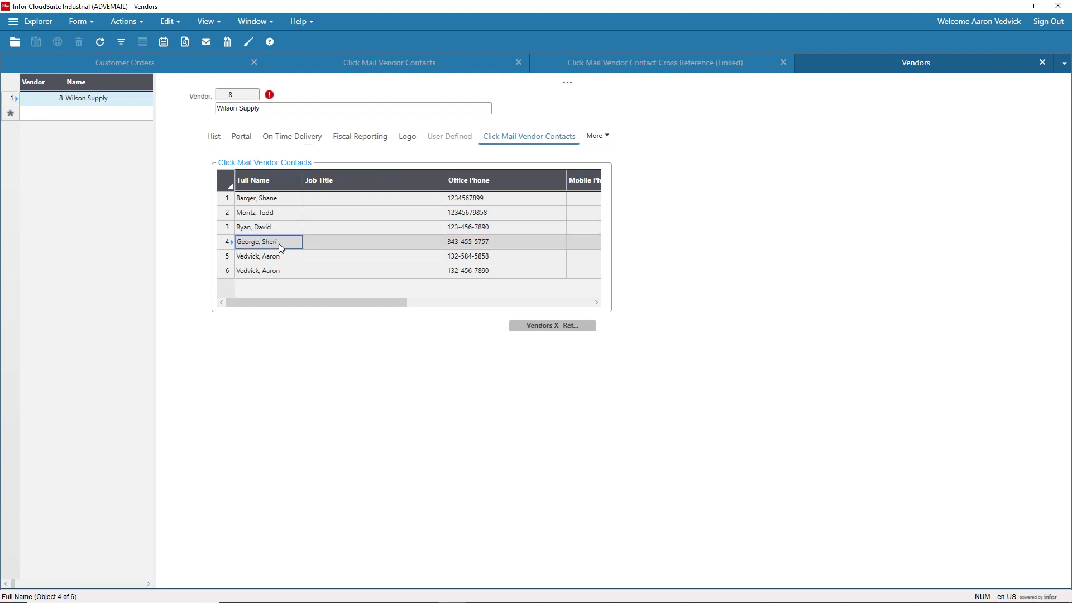
{"action": "left_click", "coordinate": [549, 328]}
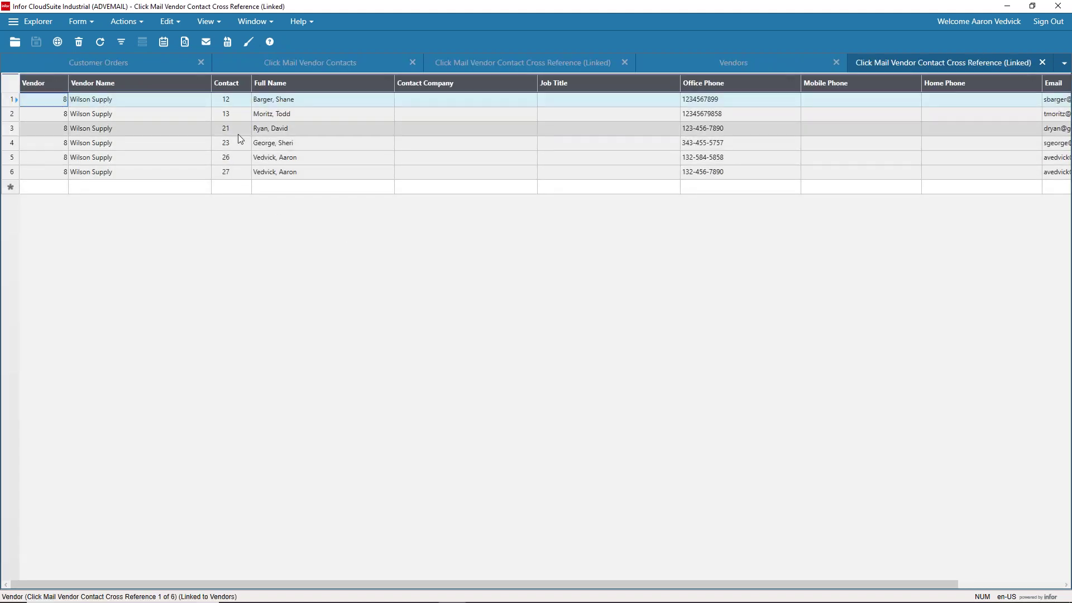
{"action": "left_click", "coordinate": [49, 187]}
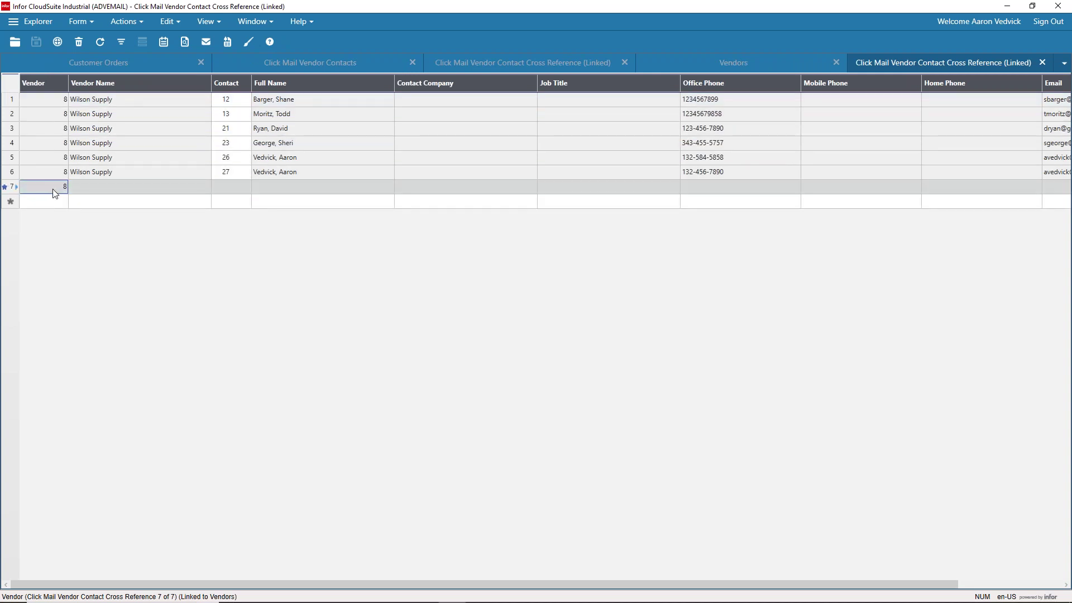
{"action": "left_click", "coordinate": [222, 190]}
{"action": "left_click", "coordinate": [246, 187]}
{"action": "left_click", "coordinate": [380, 256]}
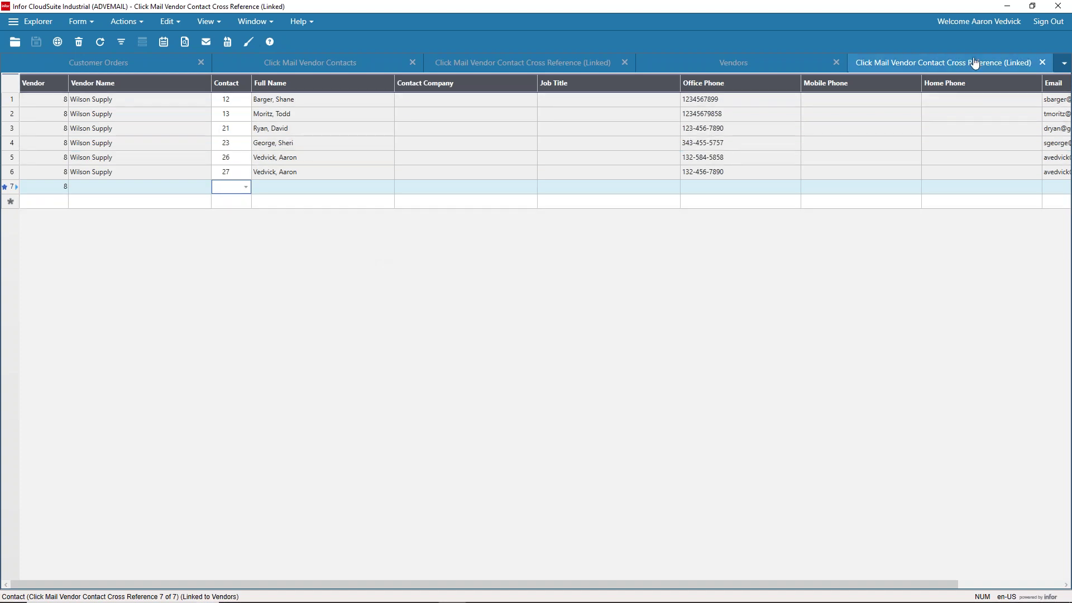
{"action": "left_click", "coordinate": [1042, 64]}
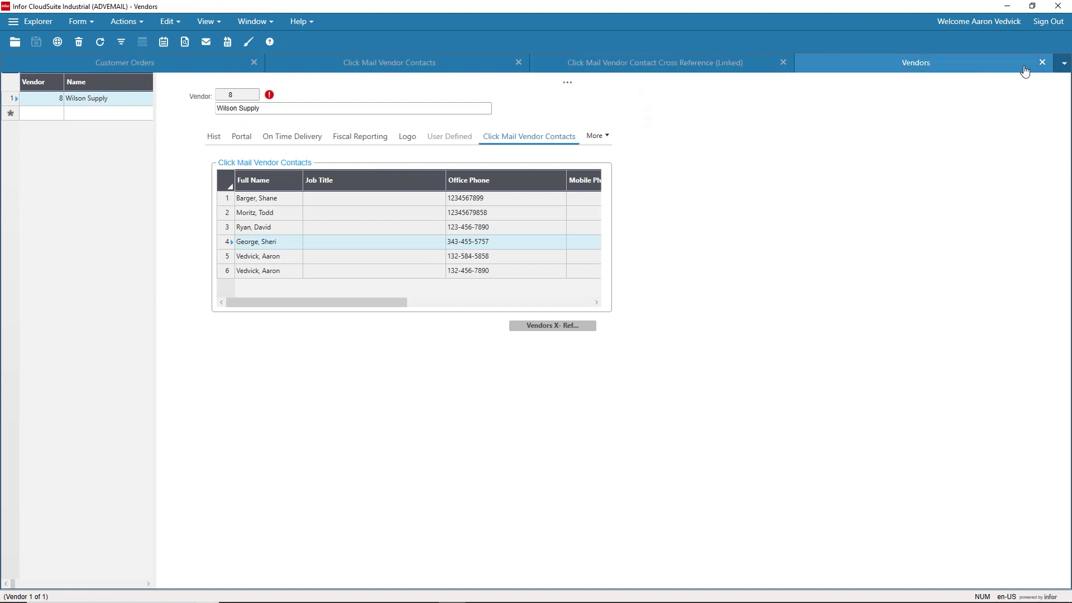
Step: Close the Vendors form without saving layout changes and the cross-reference form, then show Select Form
{"action": "left_click", "coordinate": [1041, 63]}
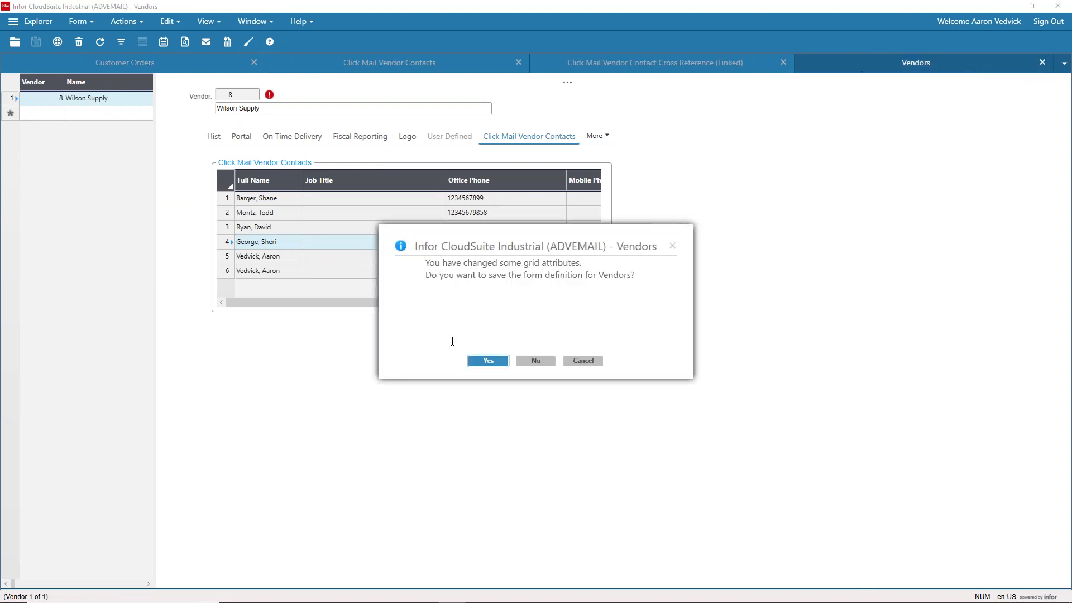
{"action": "left_click", "coordinate": [534, 361]}
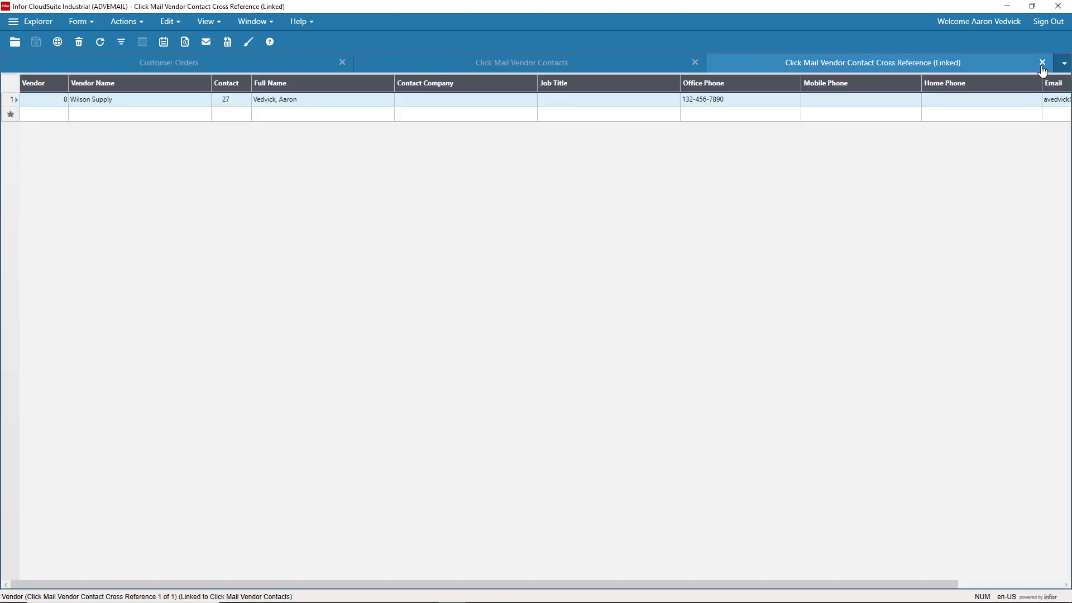
{"action": "left_click", "coordinate": [1042, 63]}
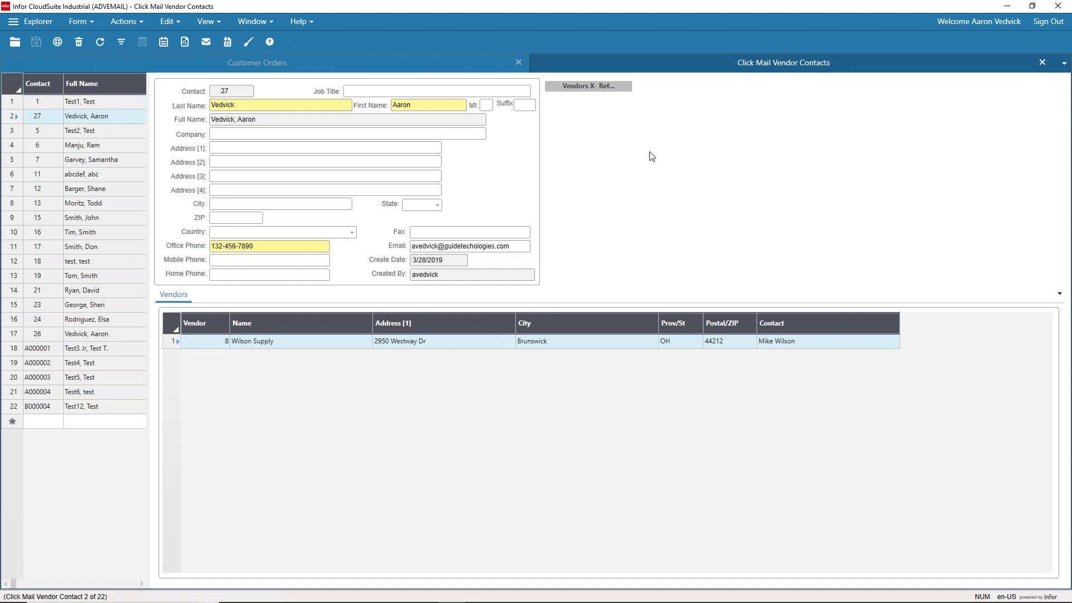
{"action": "left_click", "coordinate": [81, 21]}
{"action": "left_click", "coordinate": [96, 42]}
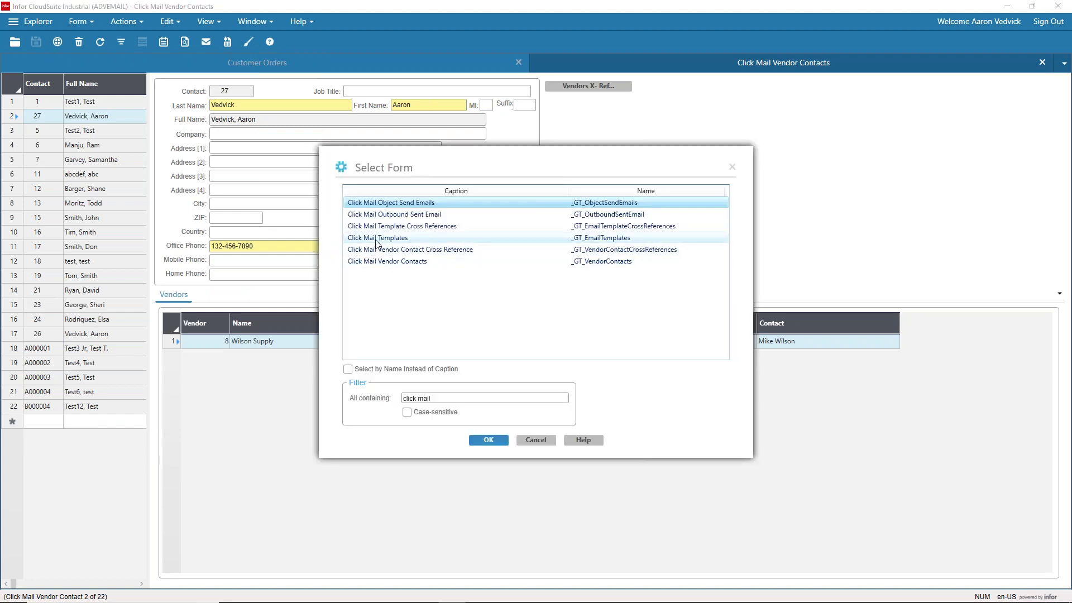
Step: Open Click Mail Templates and copy PurchaseOrderSimple into new record 17 via Actions > Copy
{"action": "double_click", "coordinate": [376, 240]}
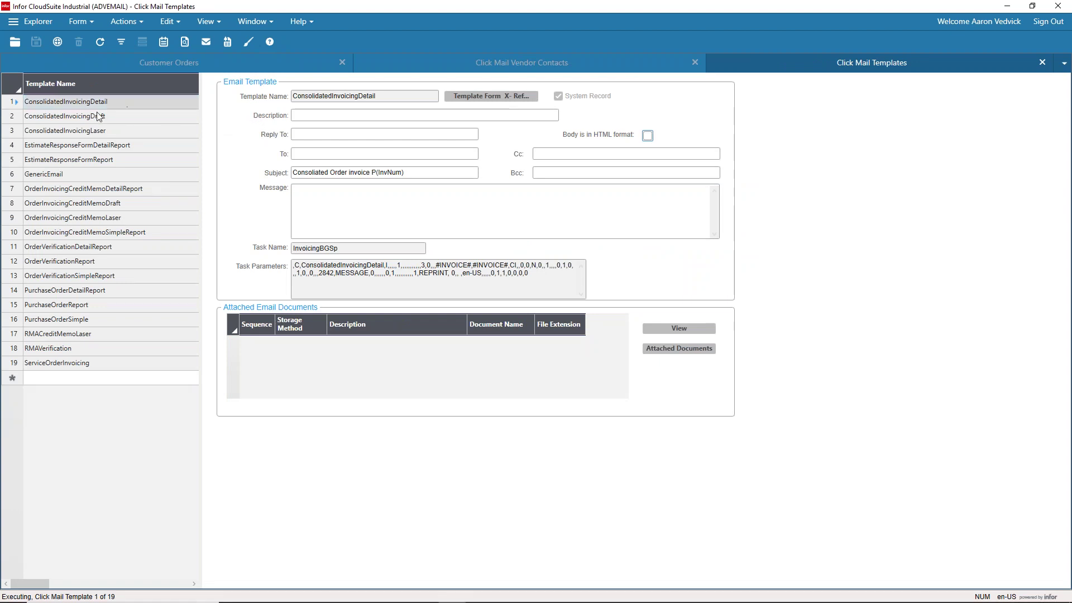
{"action": "left_click", "coordinate": [101, 319]}
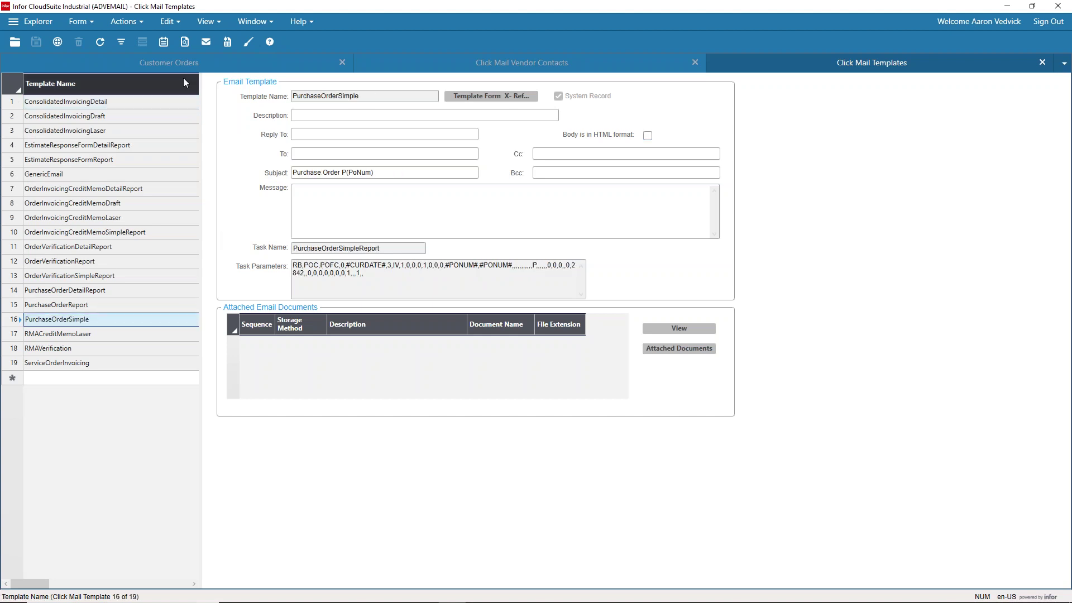
{"action": "left_click", "coordinate": [131, 24]}
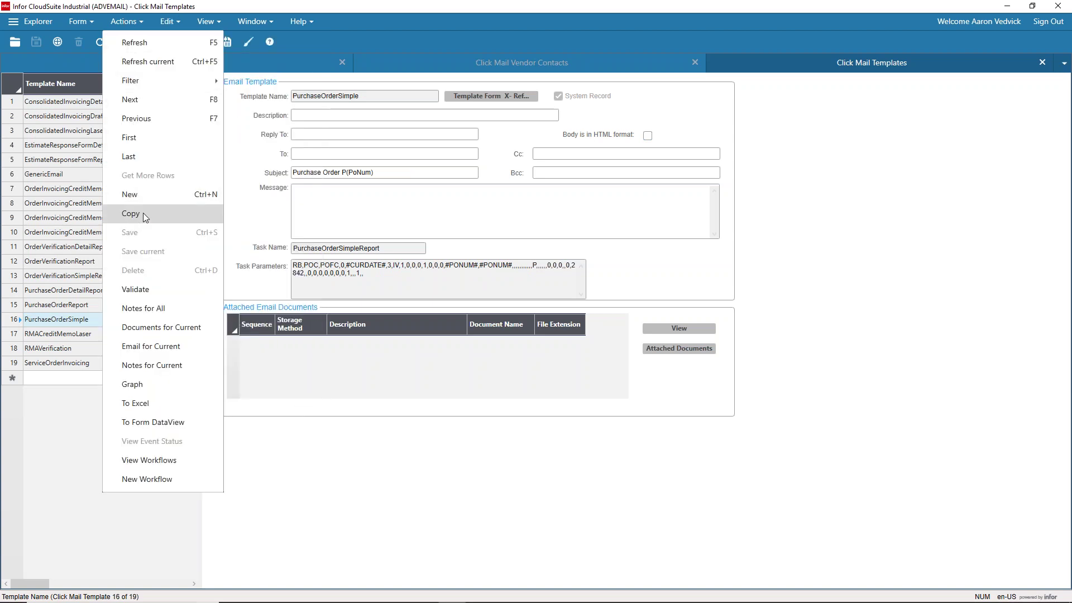
{"action": "left_click", "coordinate": [143, 212]}
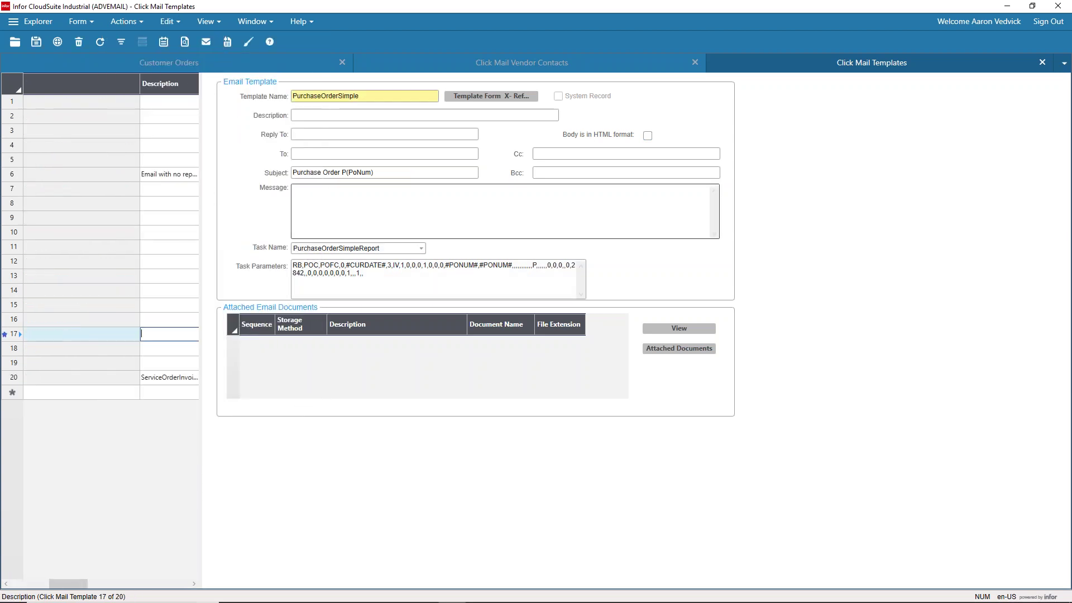
{"action": "left_click", "coordinate": [387, 96]}
{"action": "left_click", "coordinate": [386, 96]}
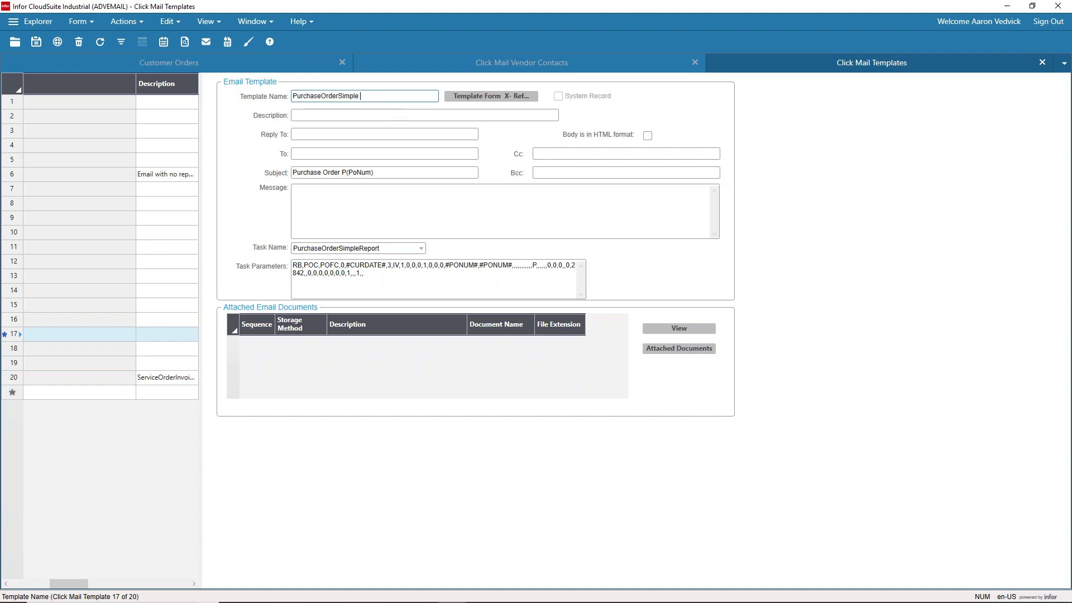
{"action": "type", "text": "- demo"}
{"action": "left_click", "coordinate": [329, 115]}
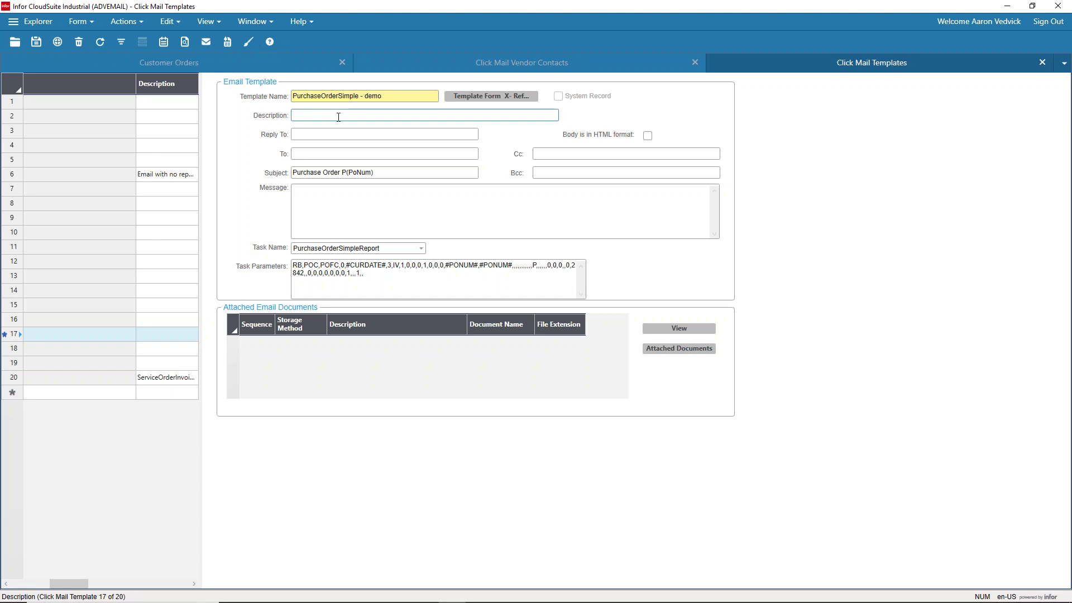
{"action": "left_click", "coordinate": [311, 153]}
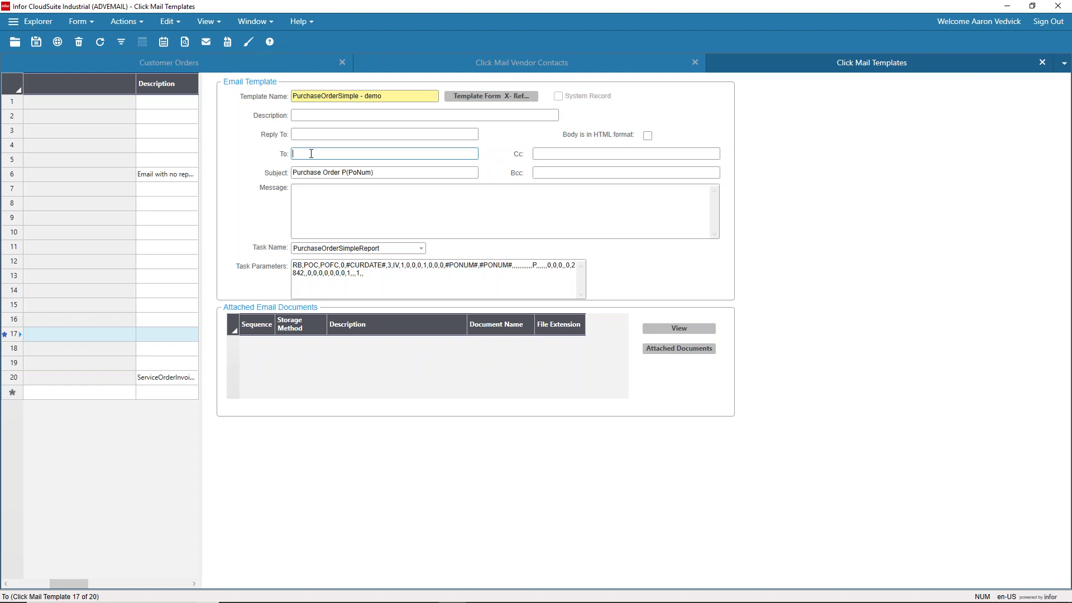
{"action": "left_click", "coordinate": [561, 155]}
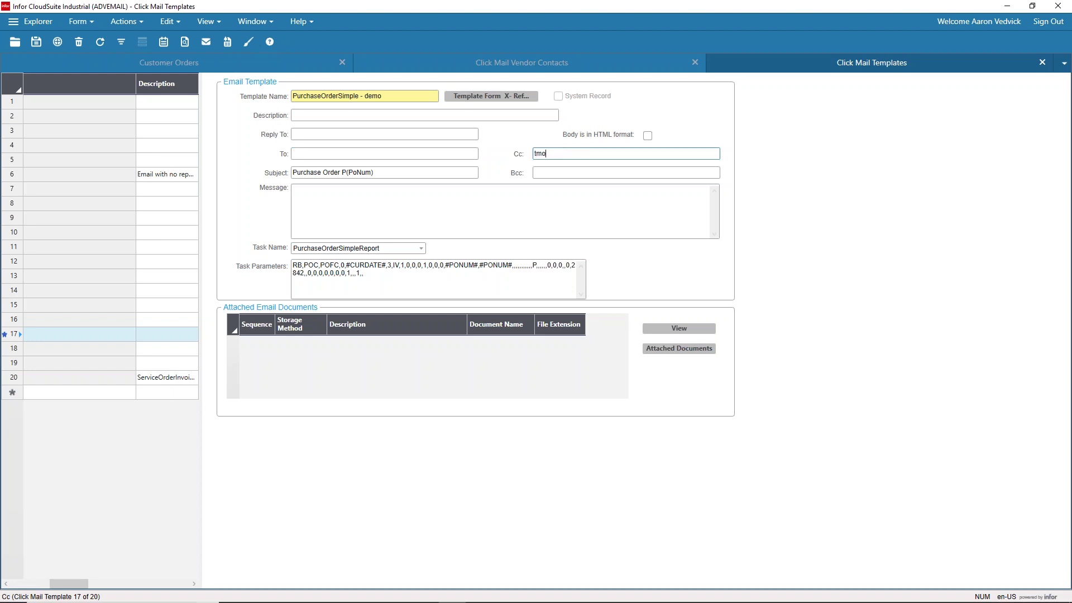
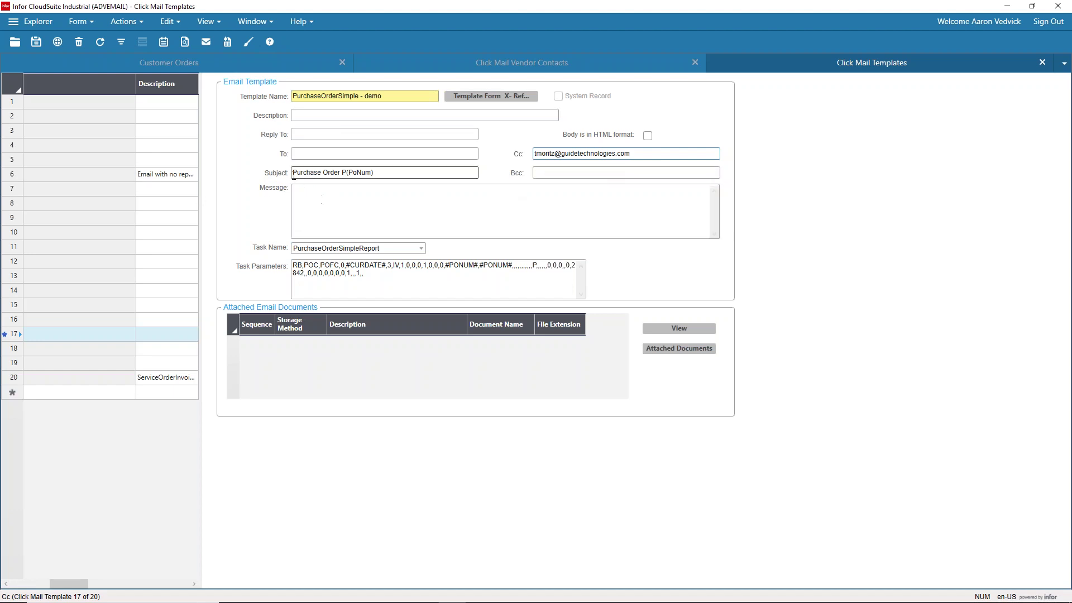
Step: Enter the colleague's e-mail address as Cc and highlight the subject's P(PoNum) placeholder
{"action": "left_click", "coordinate": [312, 174]}
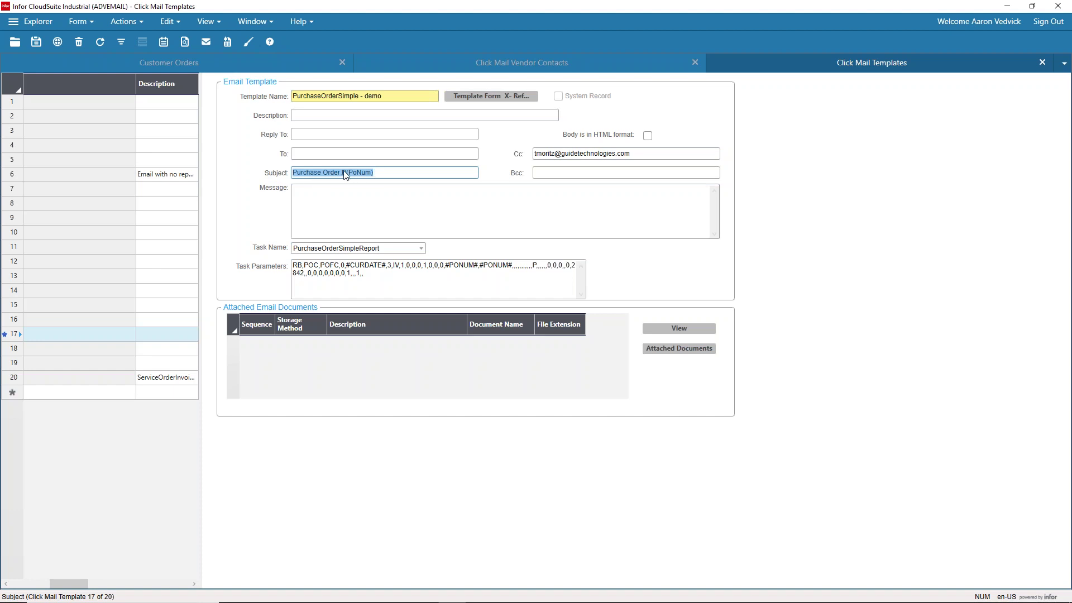
{"action": "left_click", "coordinate": [343, 173]}
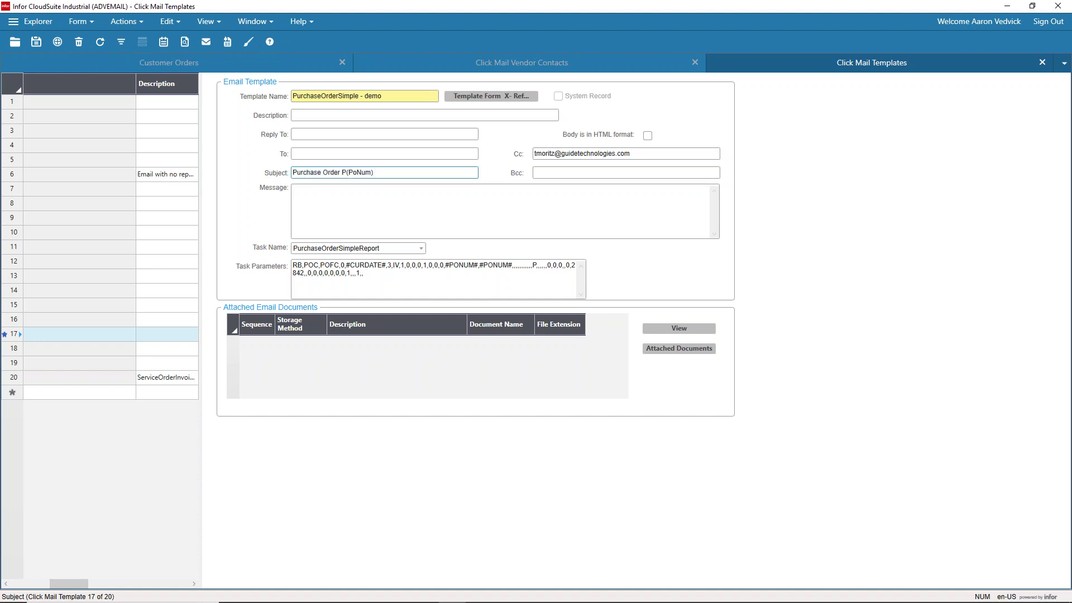
{"action": "left_click_drag", "start_coordinate": [383, 172], "coordinate": [343, 174]}
{"action": "left_click", "coordinate": [348, 173]}
{"action": "left_click", "coordinate": [349, 202]}
Step: Write the message 'Hello, Please see attached Purchase Order and confirm within 48 hours. Thanks'
{"action": "type", "text": "Hello,"}
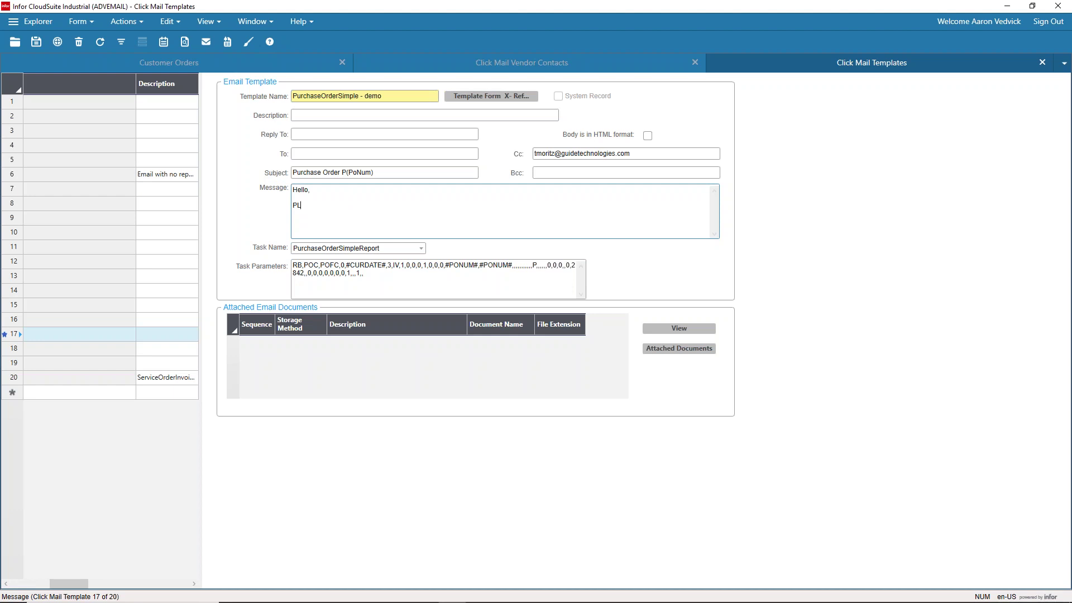
{"action": "type", "text": "  Please see attached Purchs"}
{"action": "key", "text": "BackSpace"}
{"action": "type", "text": "ase Order and confirm within "}
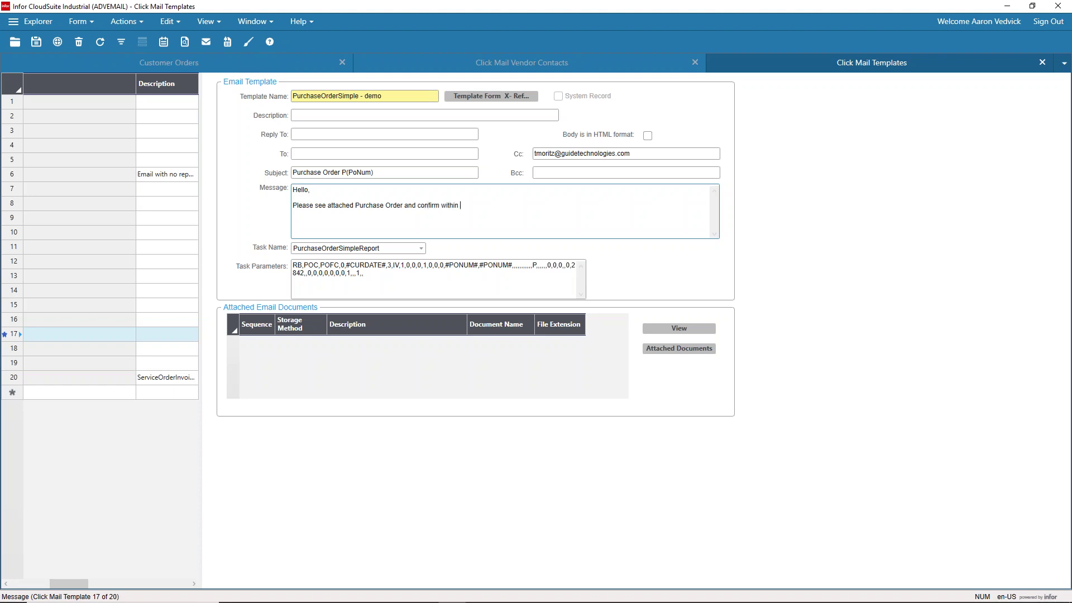
{"action": "type", "text": "48"}
{"action": "type", "text": " hours.  "}
{"action": "type", "text": "Thanks!"}
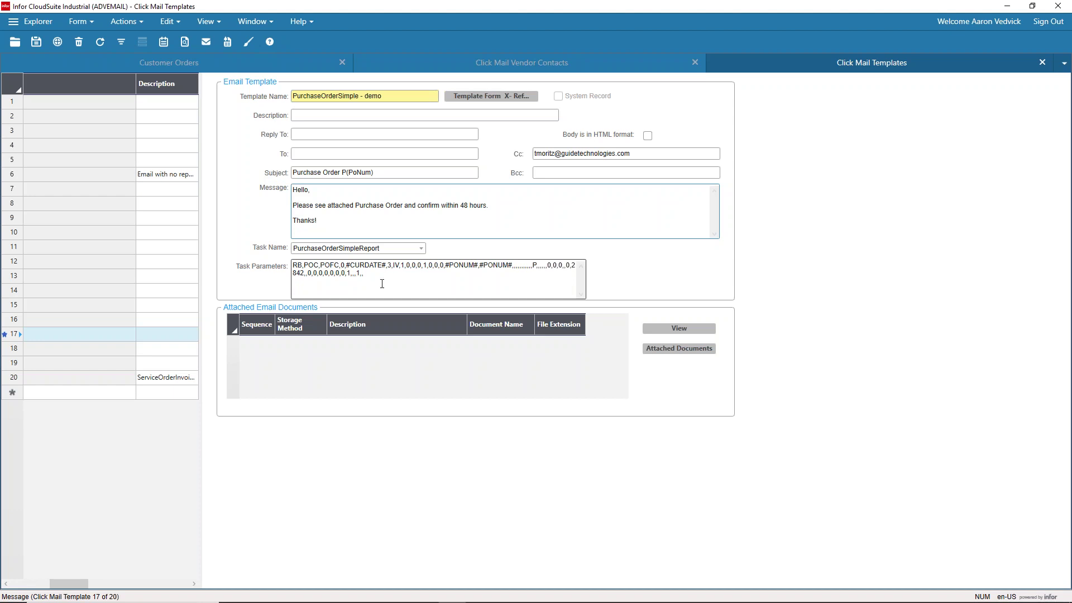
Step: Save the email template and make its task parameters editable
{"action": "left_click", "coordinate": [38, 44]}
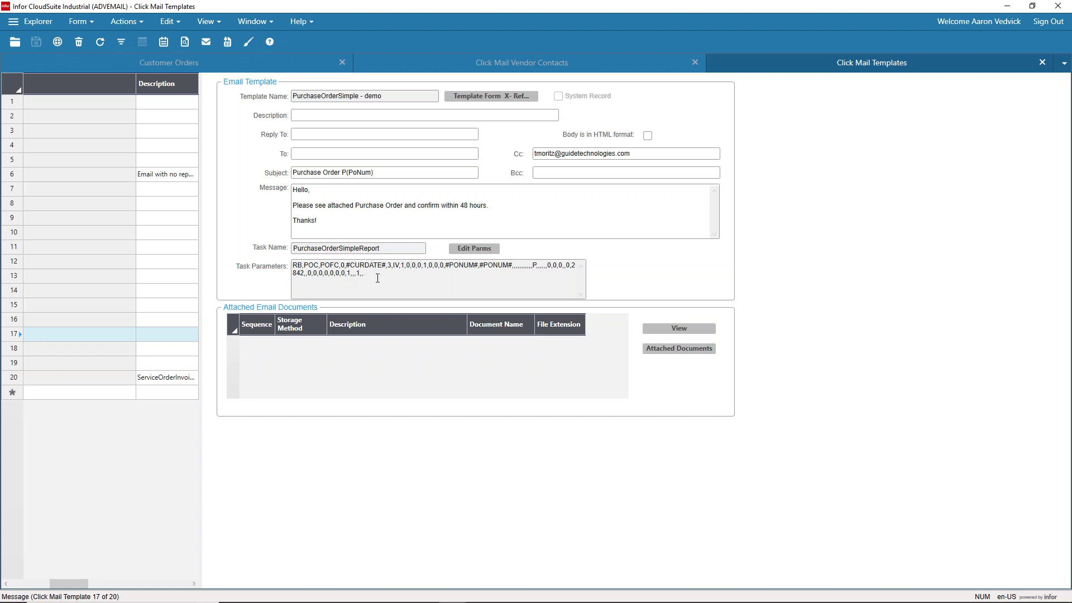
{"action": "left_click", "coordinate": [475, 252]}
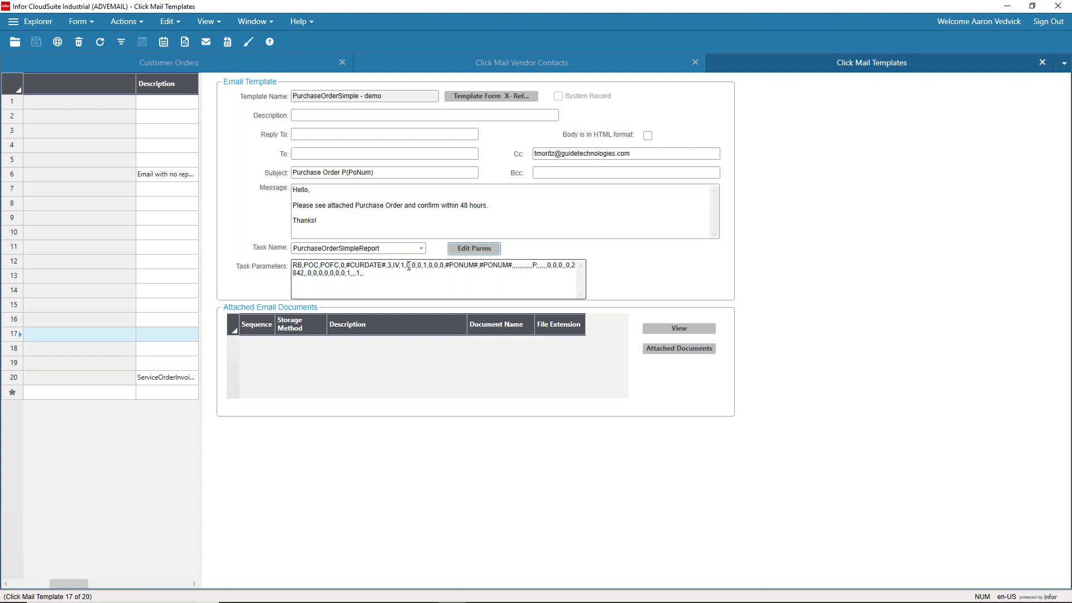
{"action": "left_click", "coordinate": [468, 251]}
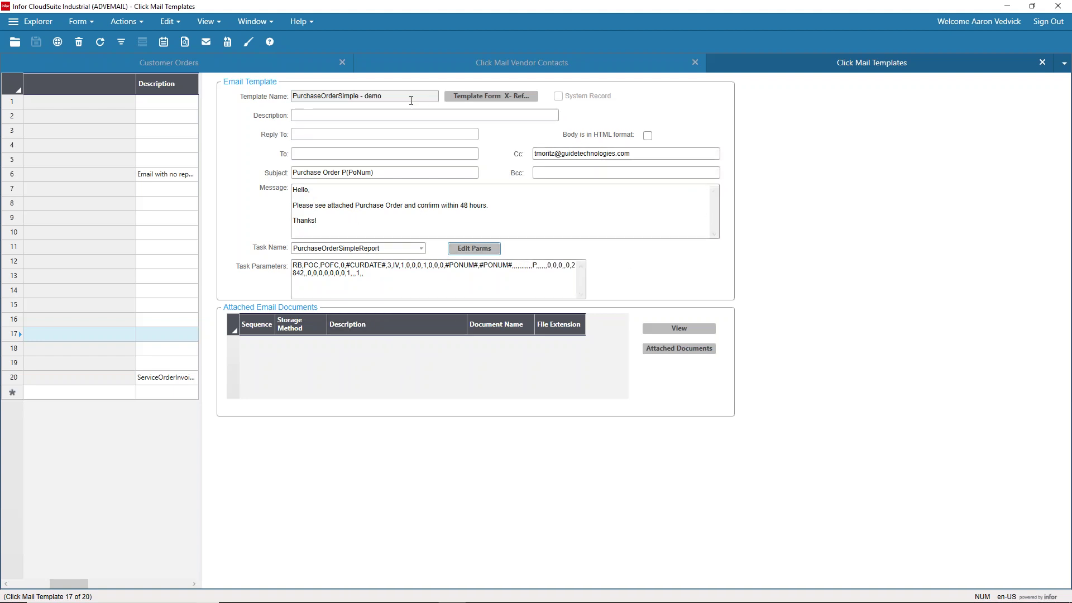
Step: Review the template's Cc, To and Reply To recipient fields
{"action": "left_click", "coordinate": [601, 154]}
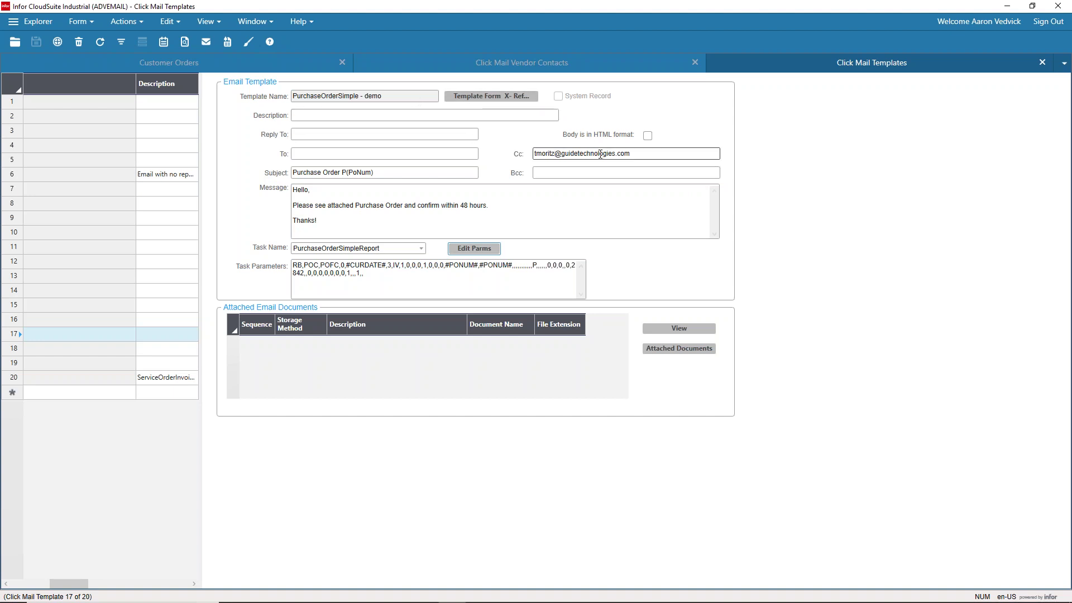
{"action": "left_click", "coordinate": [452, 153]}
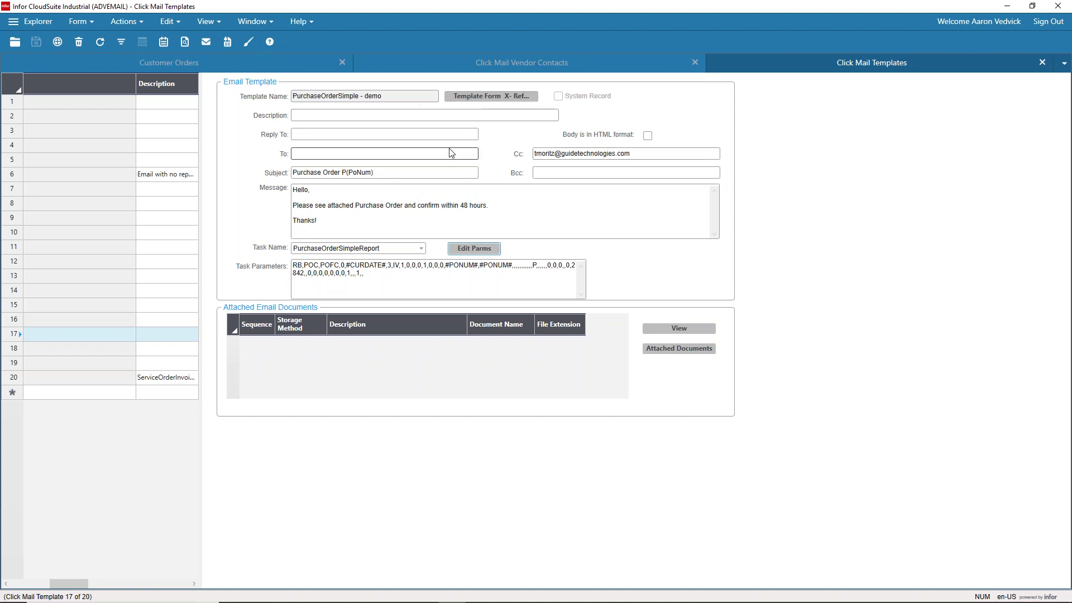
{"action": "left_click", "coordinate": [346, 135]}
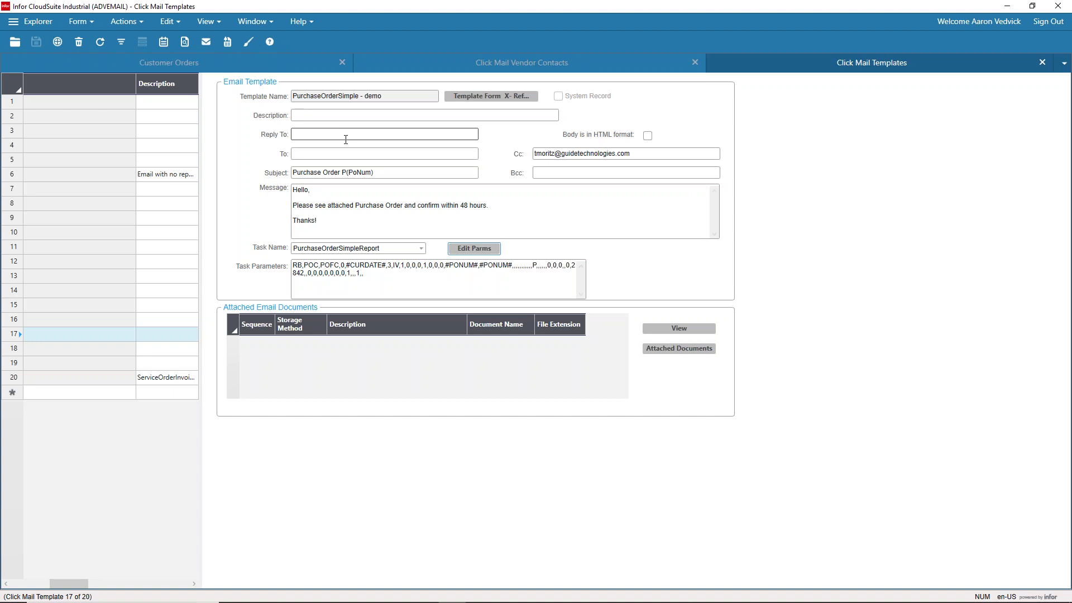
{"action": "left_click", "coordinate": [400, 153]}
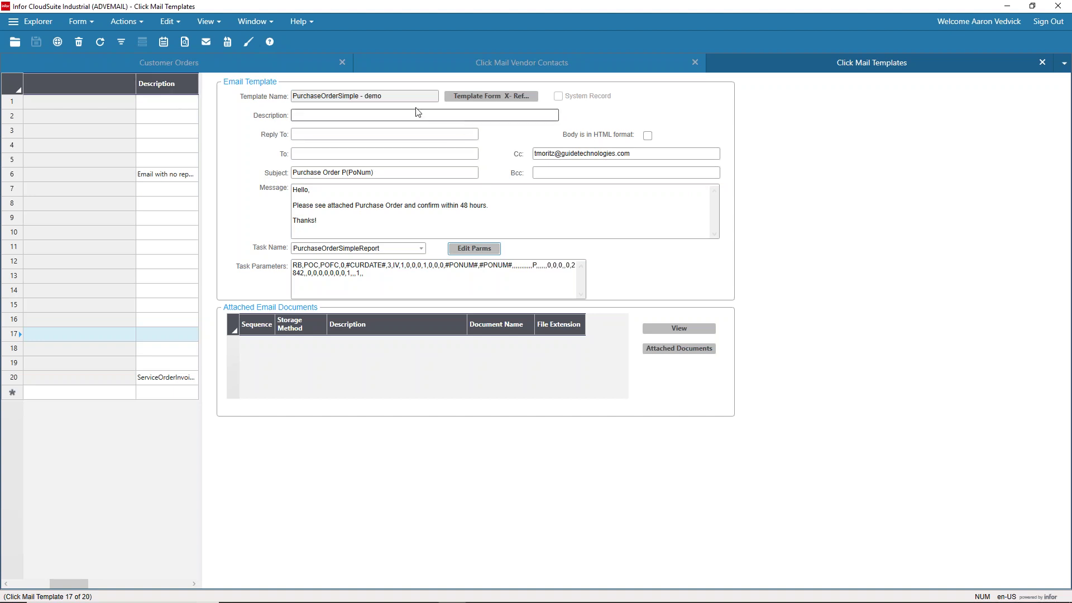
Step: Add a template form cross reference to the PurchaseOrders form
{"action": "left_click", "coordinate": [491, 97]}
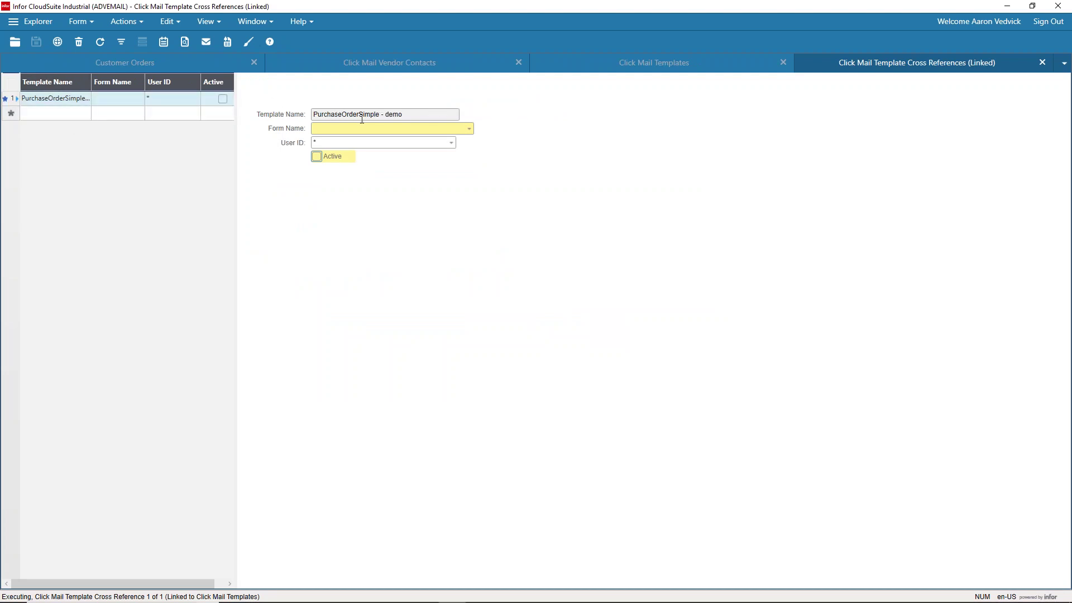
{"action": "left_click", "coordinate": [468, 129]}
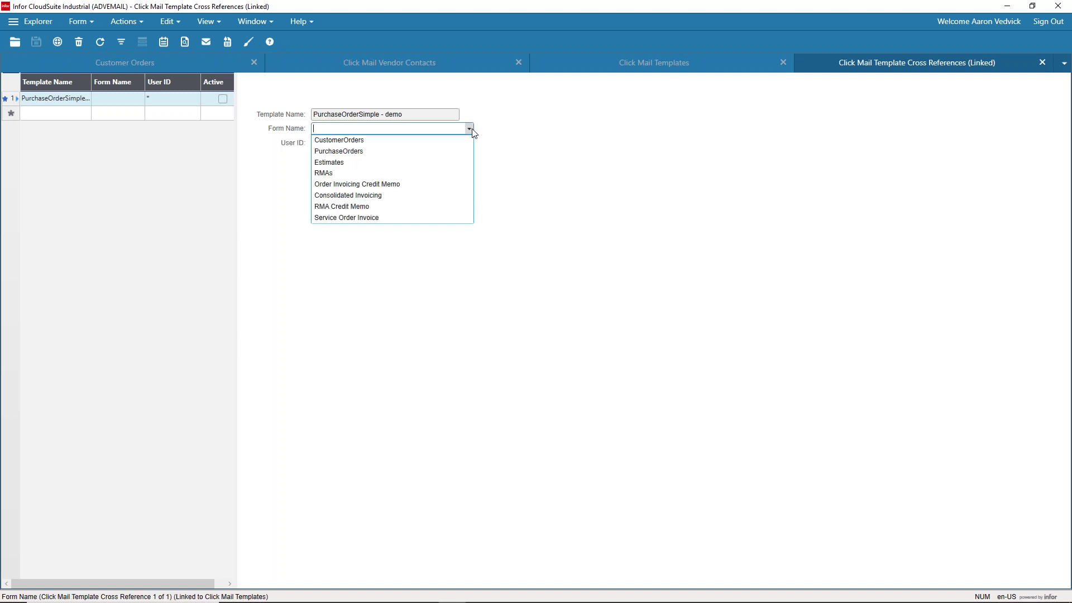
{"action": "left_click", "coordinate": [349, 154]}
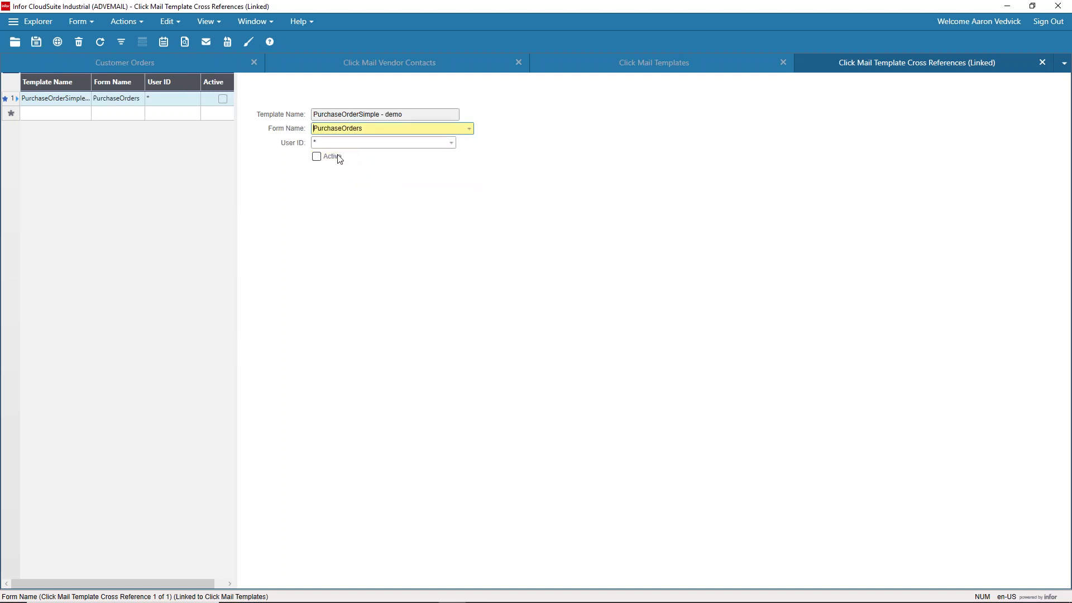
Step: Keep User ID * for all users, mark the cross reference Active, and save it
{"action": "left_click", "coordinate": [452, 144]}
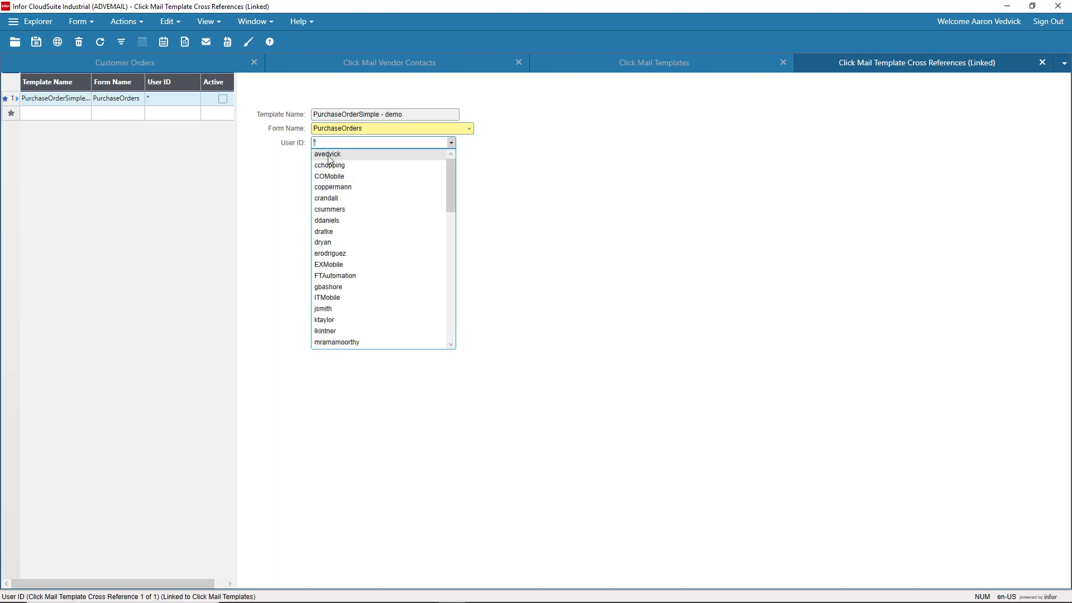
{"action": "left_click", "coordinate": [511, 163]}
{"action": "left_click", "coordinate": [334, 141]}
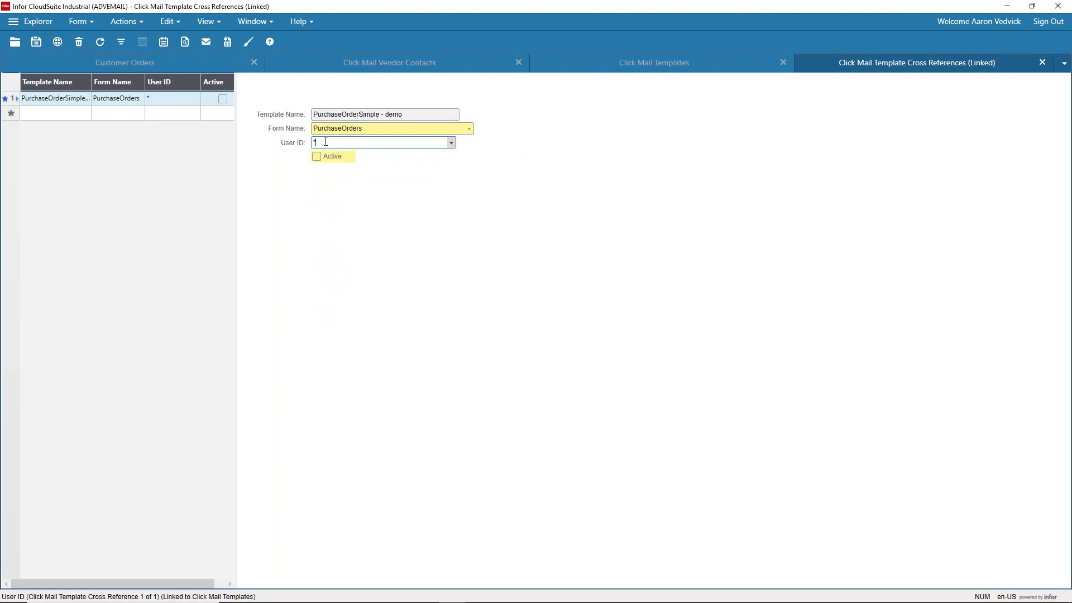
{"action": "key", "text": "Tab"}
{"action": "left_click", "coordinate": [316, 157]}
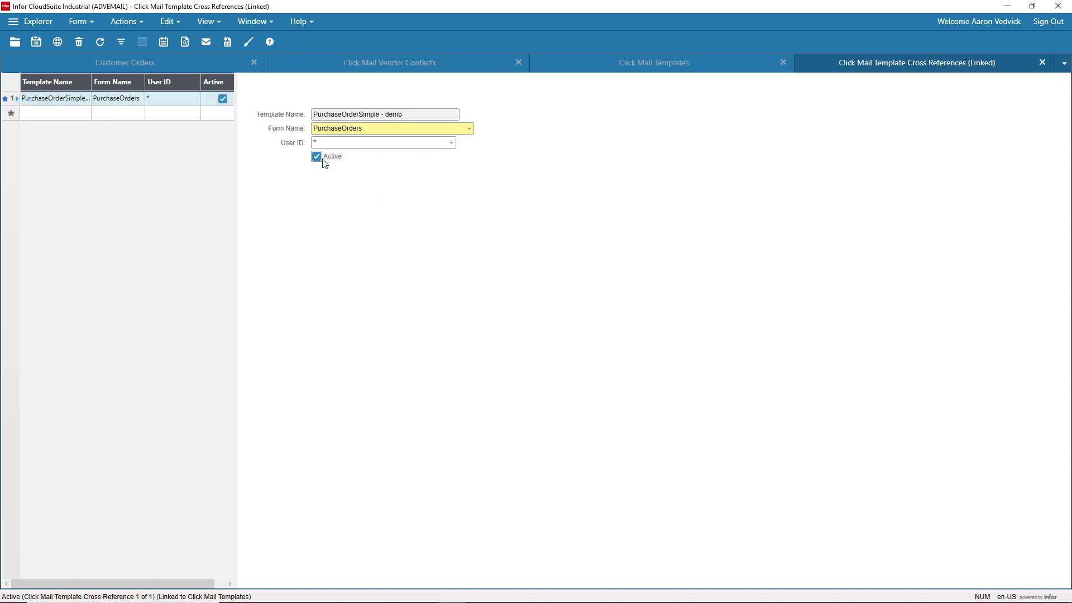
{"action": "left_click", "coordinate": [37, 45]}
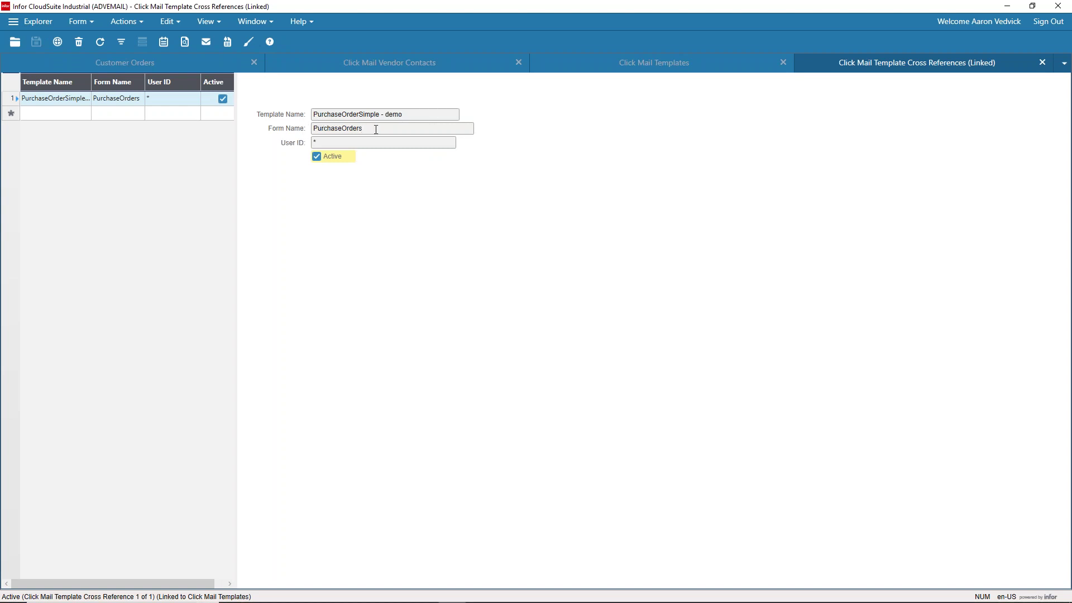
{"action": "left_click", "coordinate": [1042, 64]}
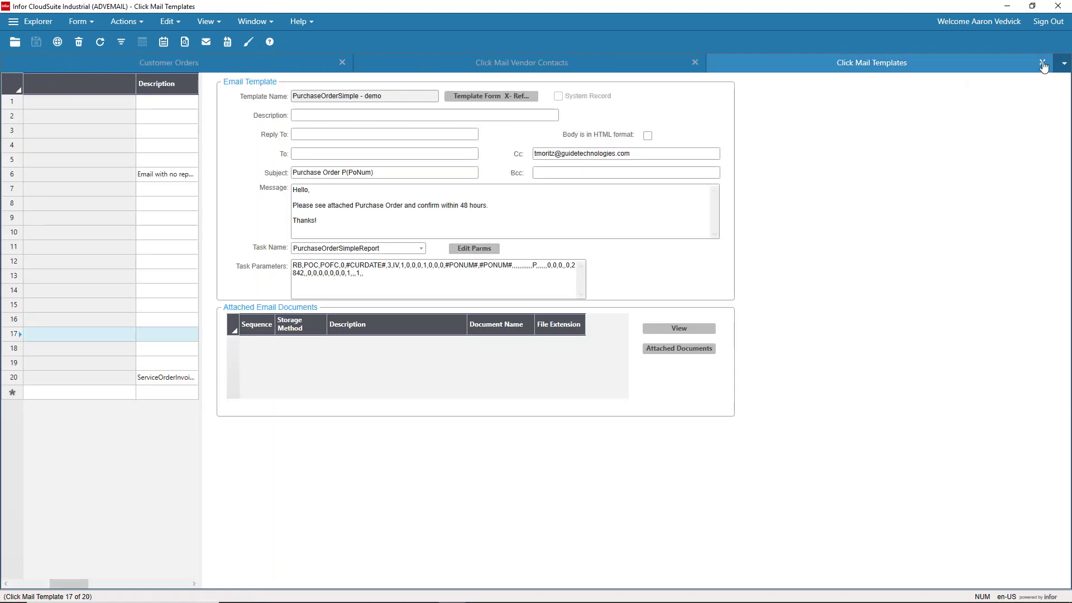
Step: Close the mail templates, vendor contacts and Customer Orders forms, discarding layout changes
{"action": "left_click", "coordinate": [1042, 63]}
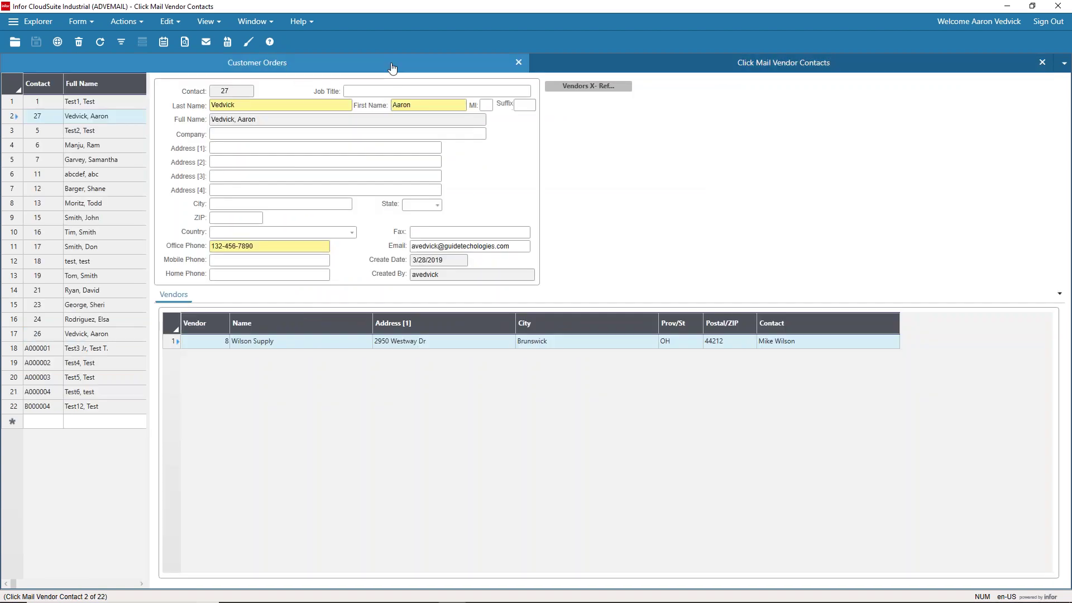
{"action": "left_click", "coordinate": [516, 64]}
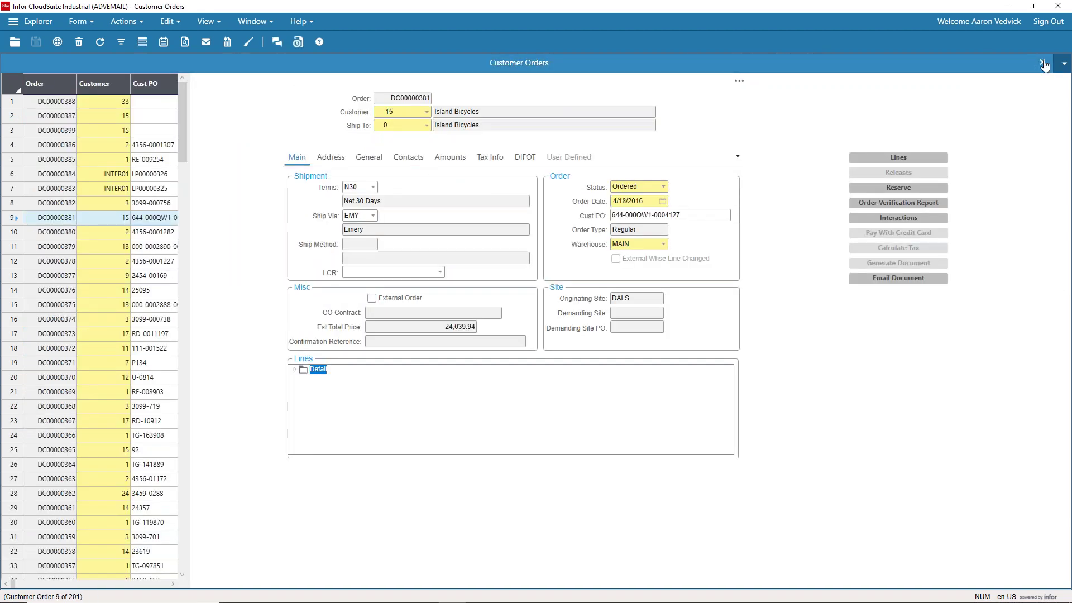
{"action": "left_click", "coordinate": [1042, 62]}
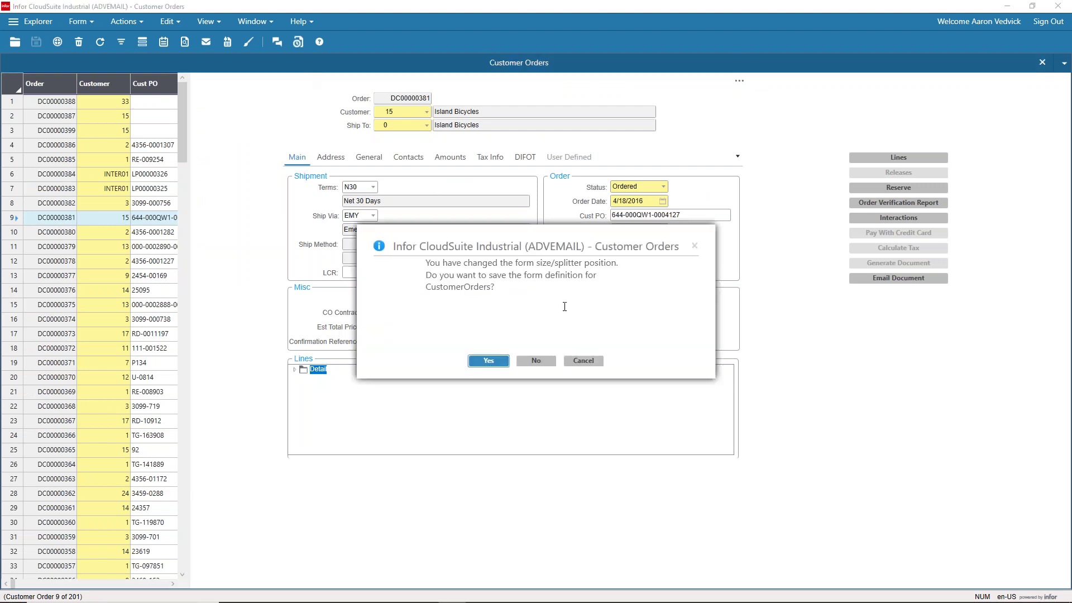
{"action": "left_click", "coordinate": [536, 363]}
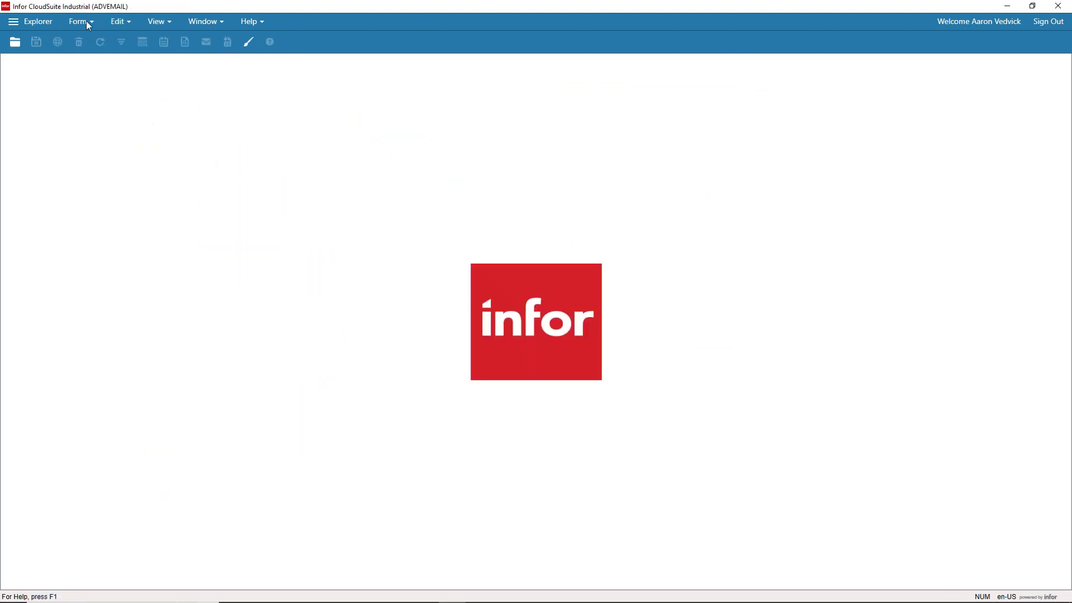
Step: Open the Purchase Orders form via Form > Open and load its records
{"action": "left_click", "coordinate": [86, 21]}
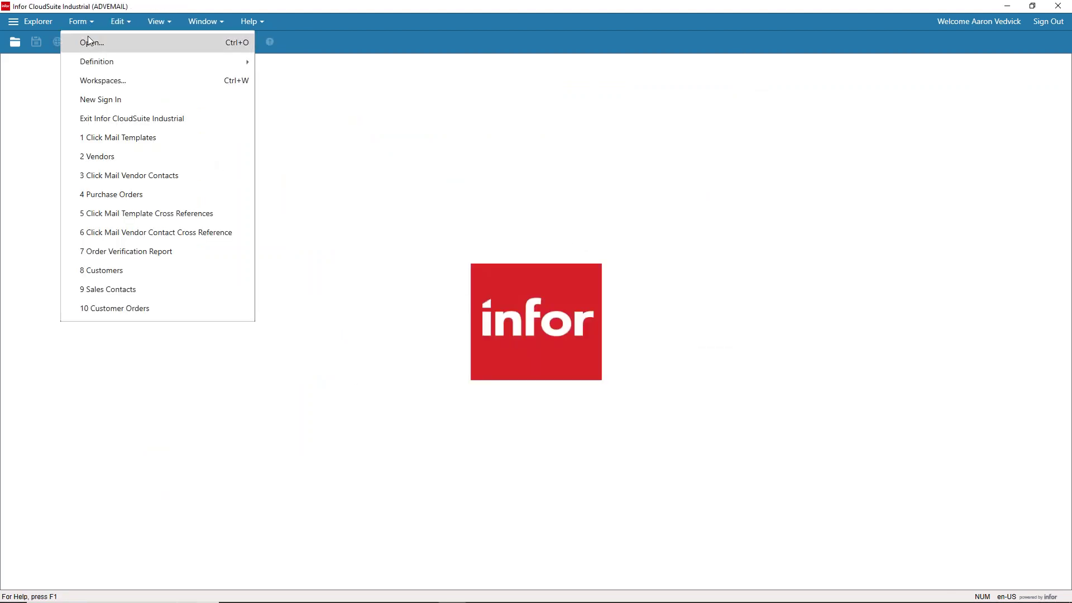
{"action": "left_click", "coordinate": [89, 42]}
{"action": "type", "text": "purchase orders"}
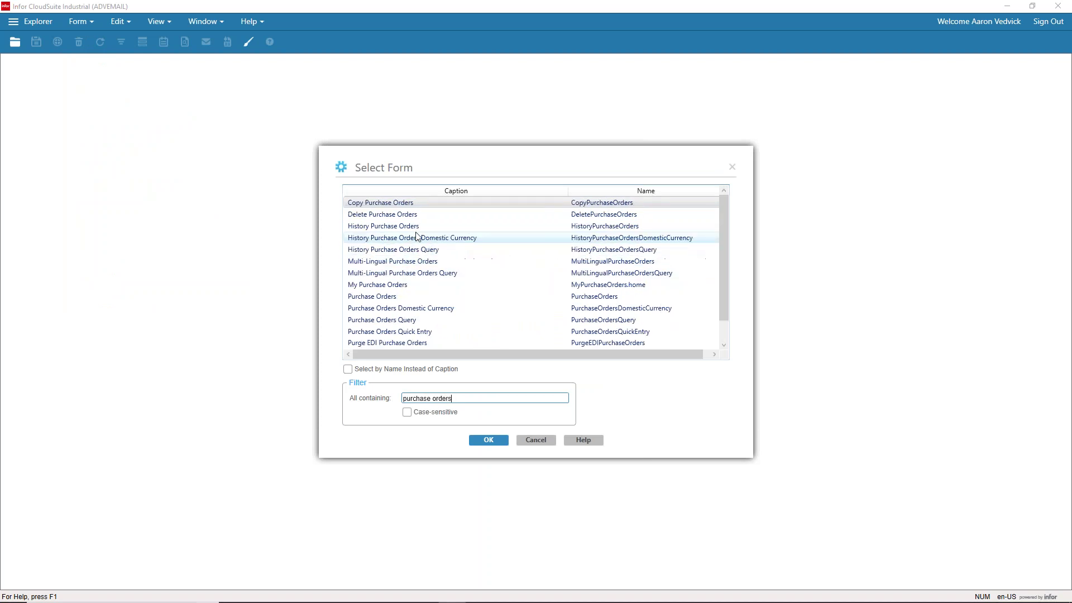
{"action": "double_click", "coordinate": [401, 296]}
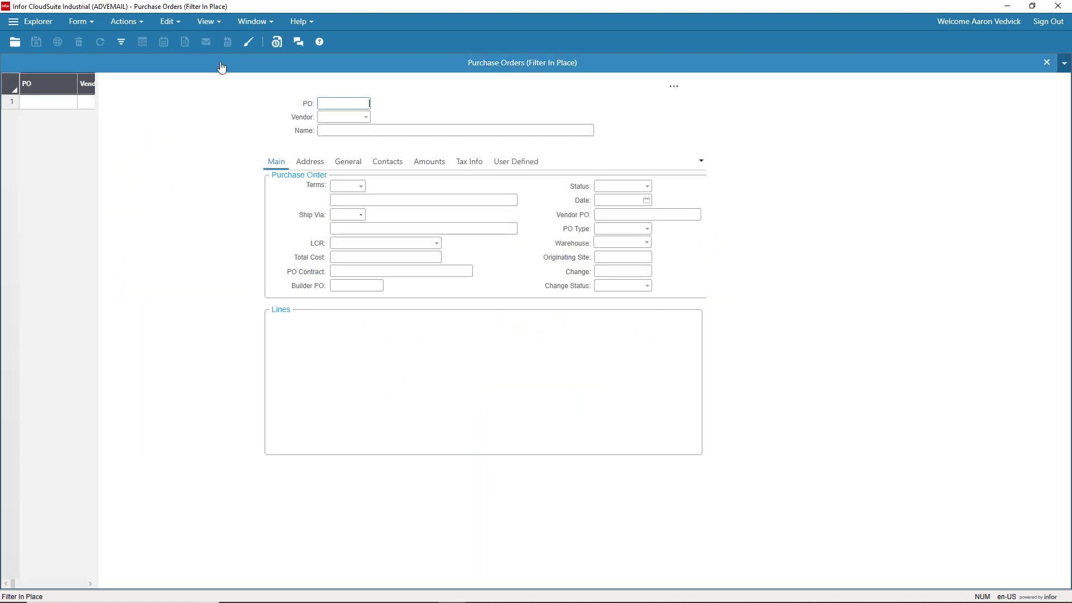
{"action": "left_click", "coordinate": [123, 46]}
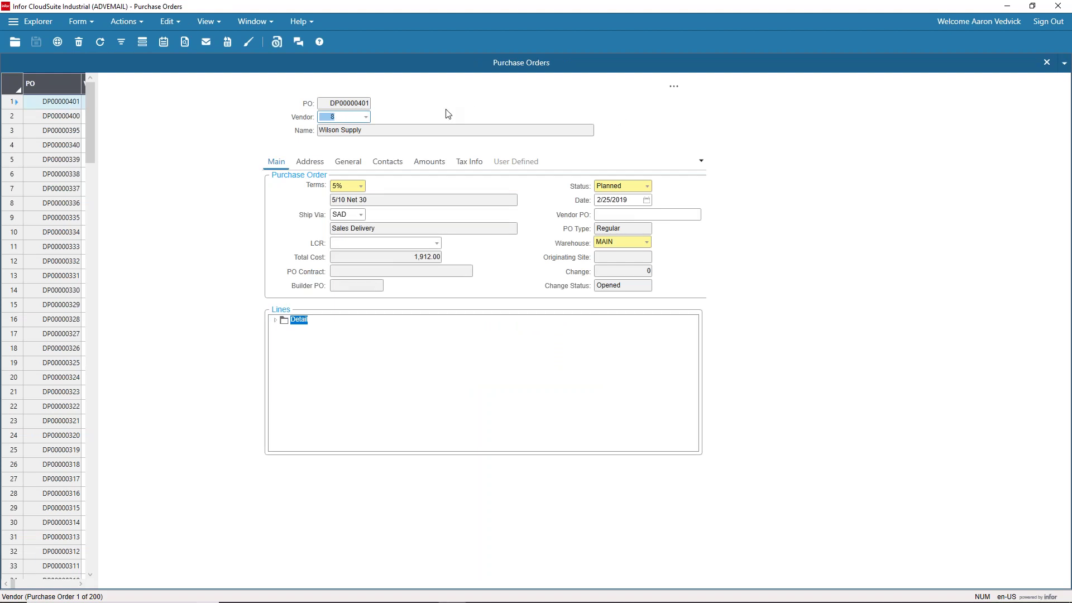
Step: Open the Send Email form for PO DP00000401 and list the available templates
{"action": "left_click", "coordinate": [675, 87]}
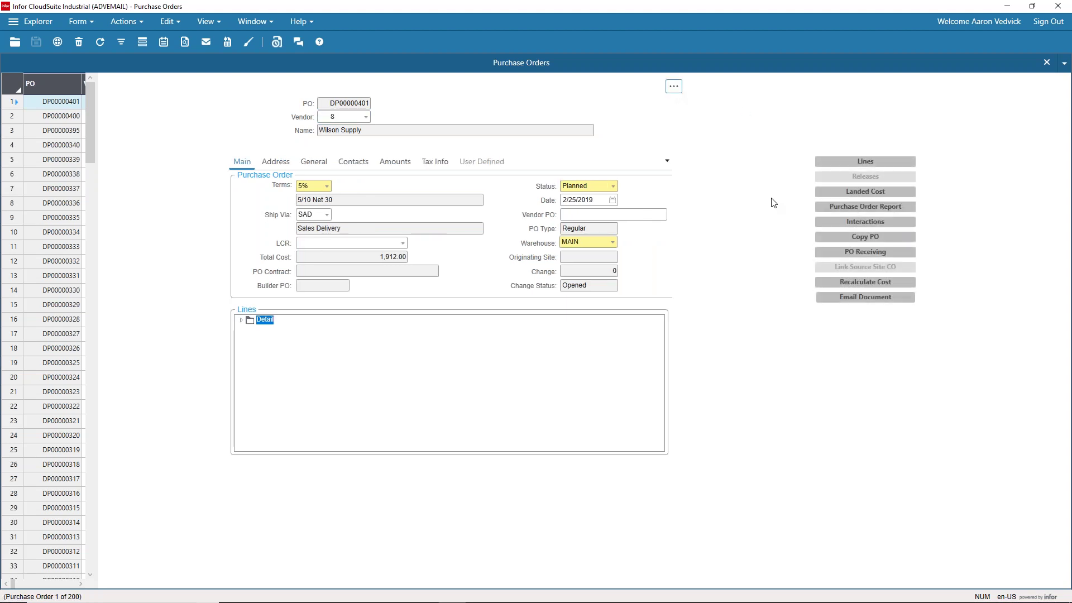
{"action": "left_click", "coordinate": [864, 298]}
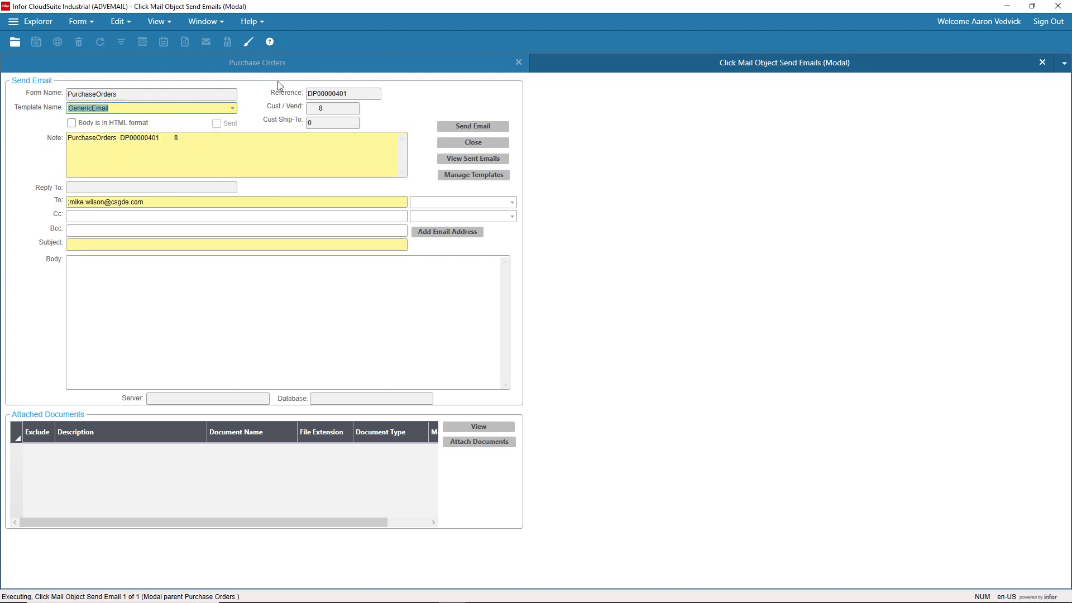
{"action": "left_click", "coordinate": [232, 110]}
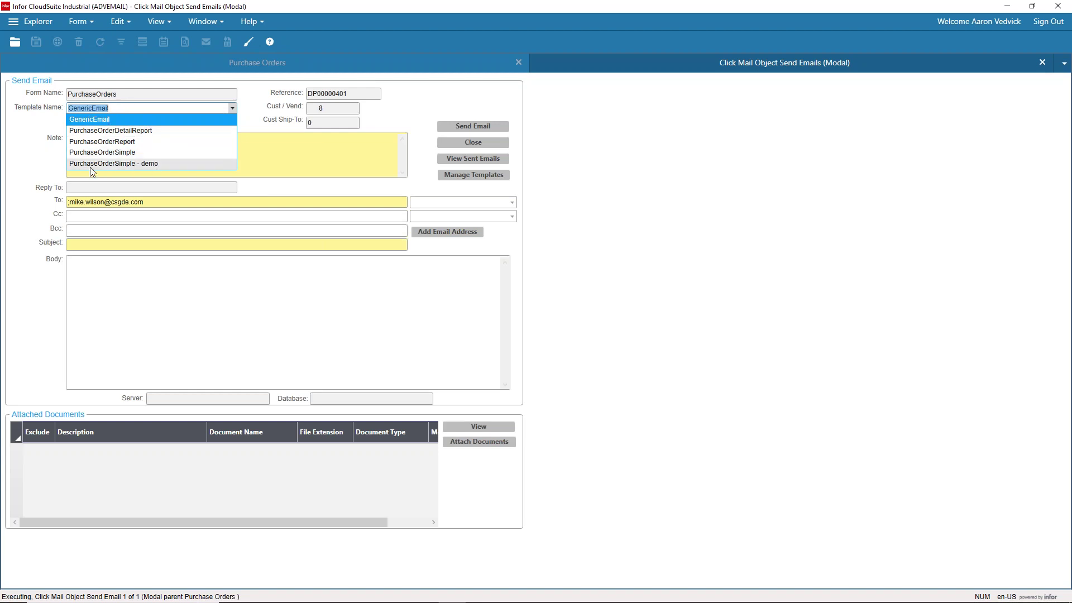
Step: Apply the PurchaseOrderSimple - demo template, then review the note and vendor number 8
{"action": "left_click", "coordinate": [128, 163]}
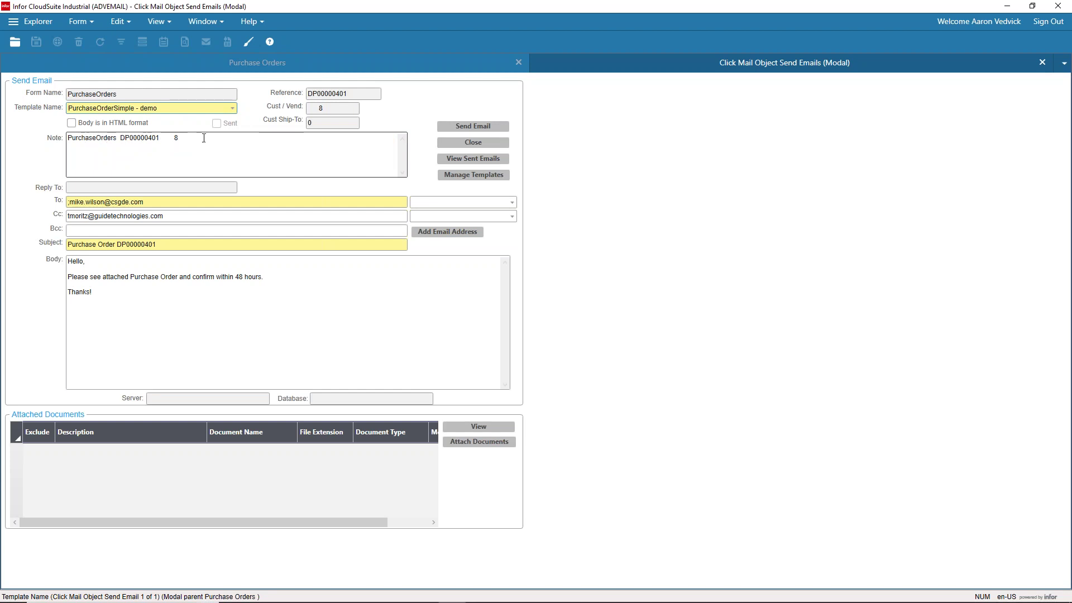
{"action": "left_click", "coordinate": [208, 138]}
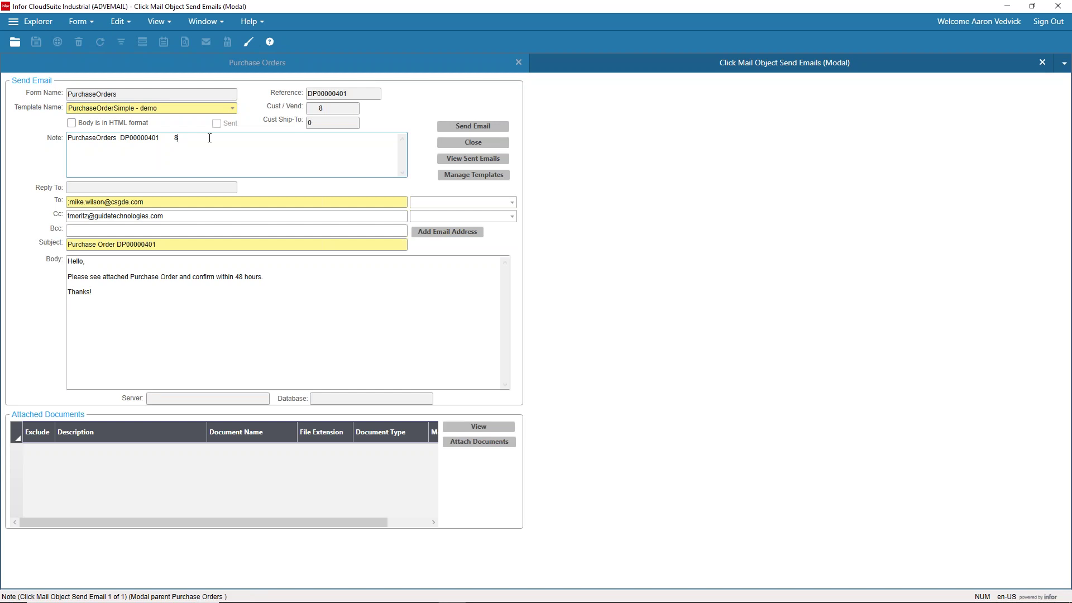
{"action": "left_click", "coordinate": [210, 138]}
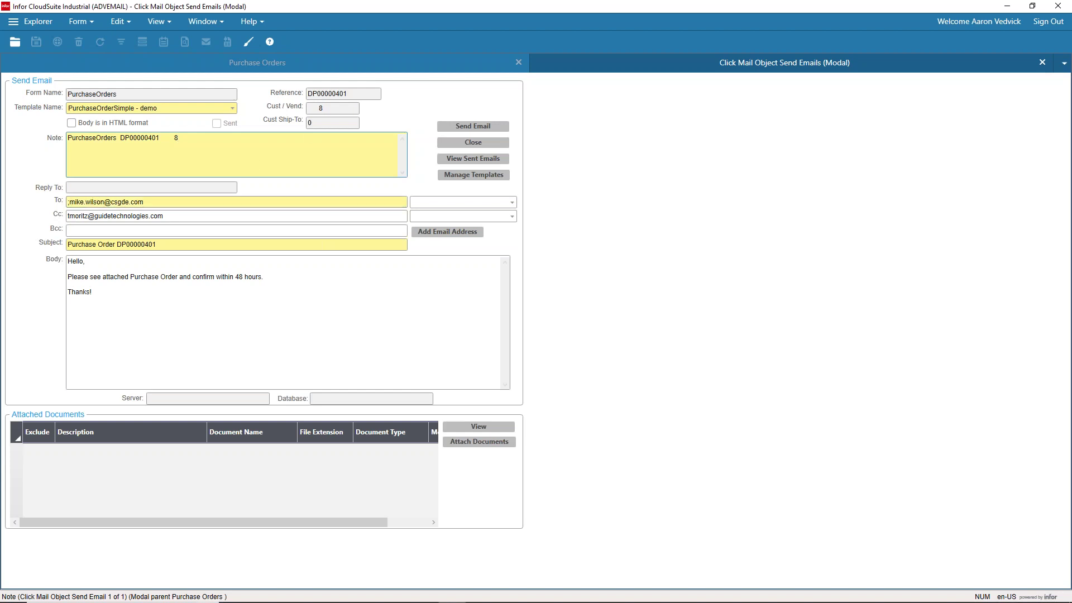
{"action": "left_click", "coordinate": [321, 108]}
{"action": "right_click", "coordinate": [336, 109]}
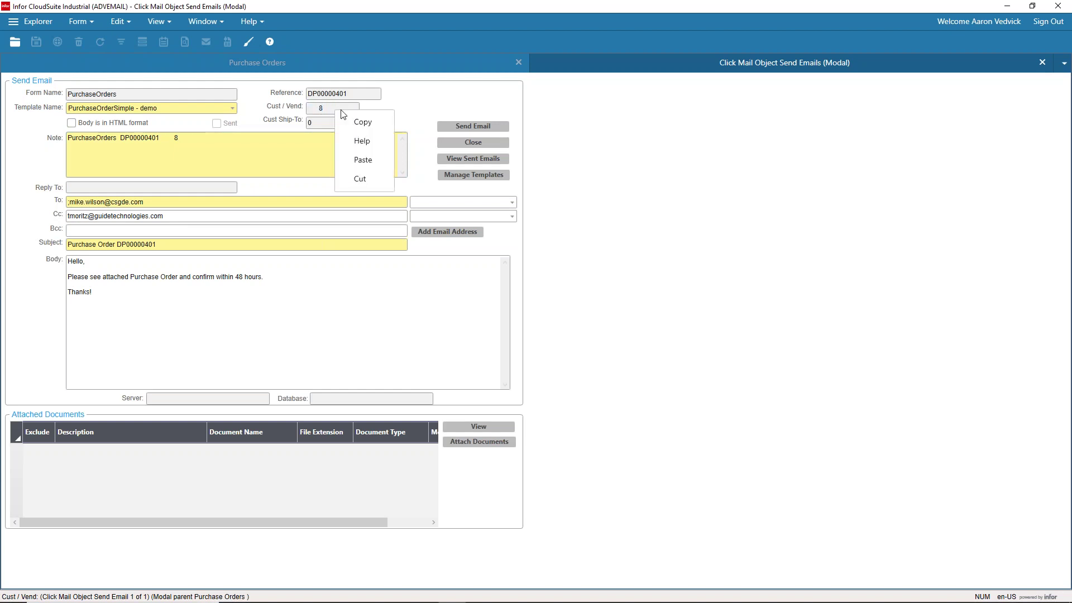
{"action": "left_click", "coordinate": [390, 105]}
Step: Open the Customers form and load customer 8's record
{"action": "left_click", "coordinate": [89, 22]}
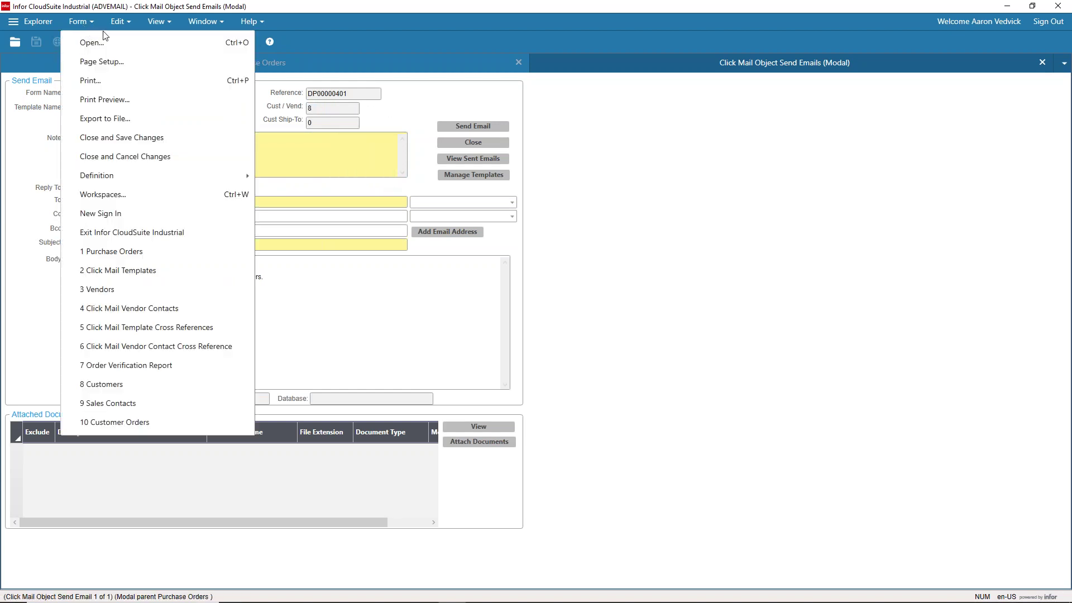
{"action": "left_click", "coordinate": [208, 136]}
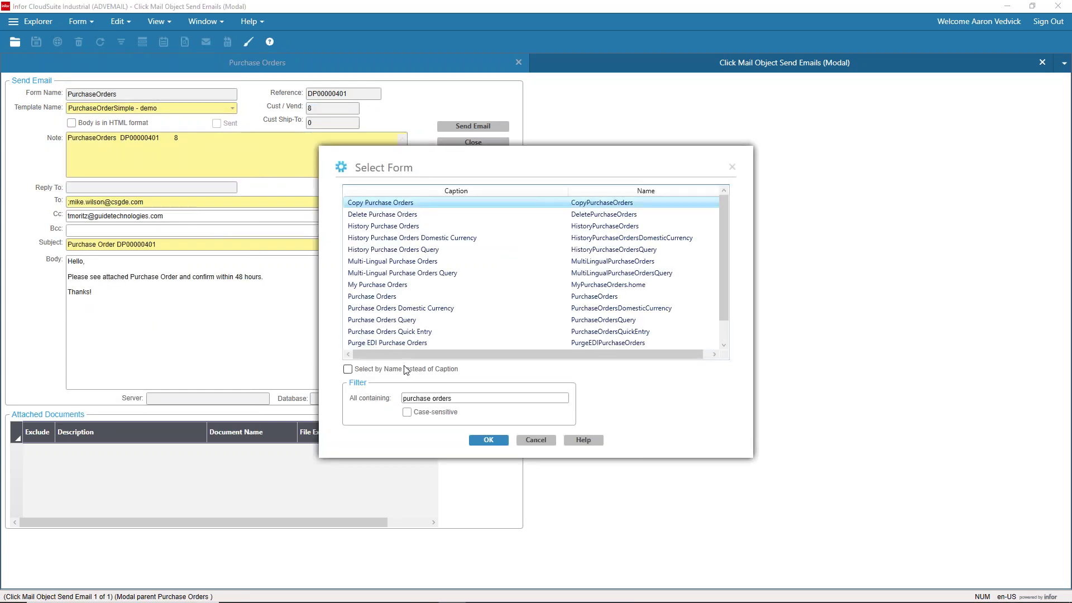
{"action": "type", "text": "dustoemr"}
{"action": "key", "text": "BackSpace"}
{"action": "key", "text": "BackSpace"}
{"action": "key", "text": "BackSpace"}
{"action": "type", "text": "mers"}
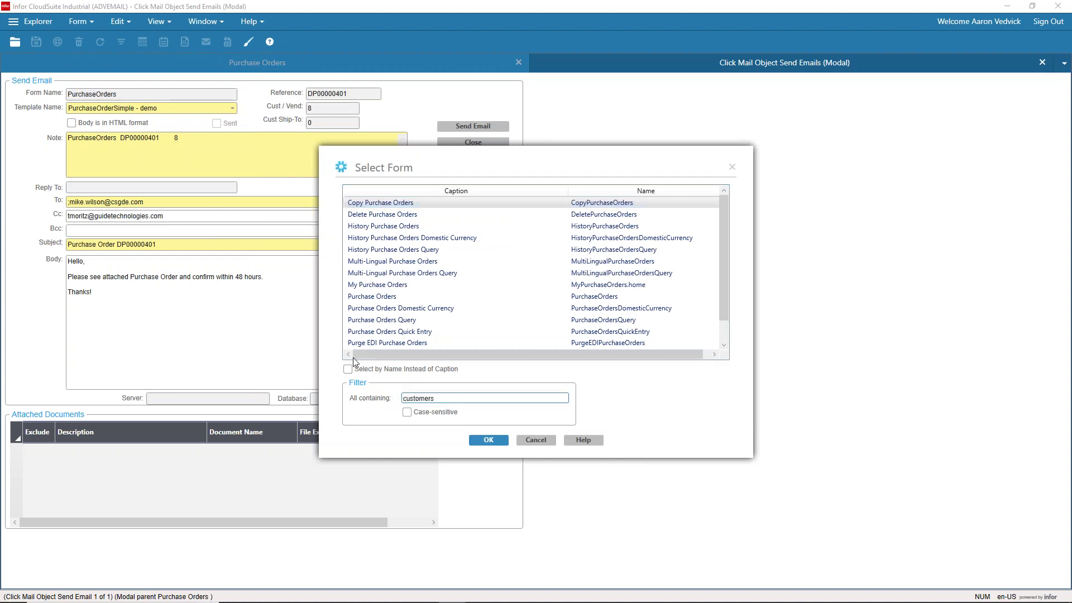
{"action": "double_click", "coordinate": [369, 203]}
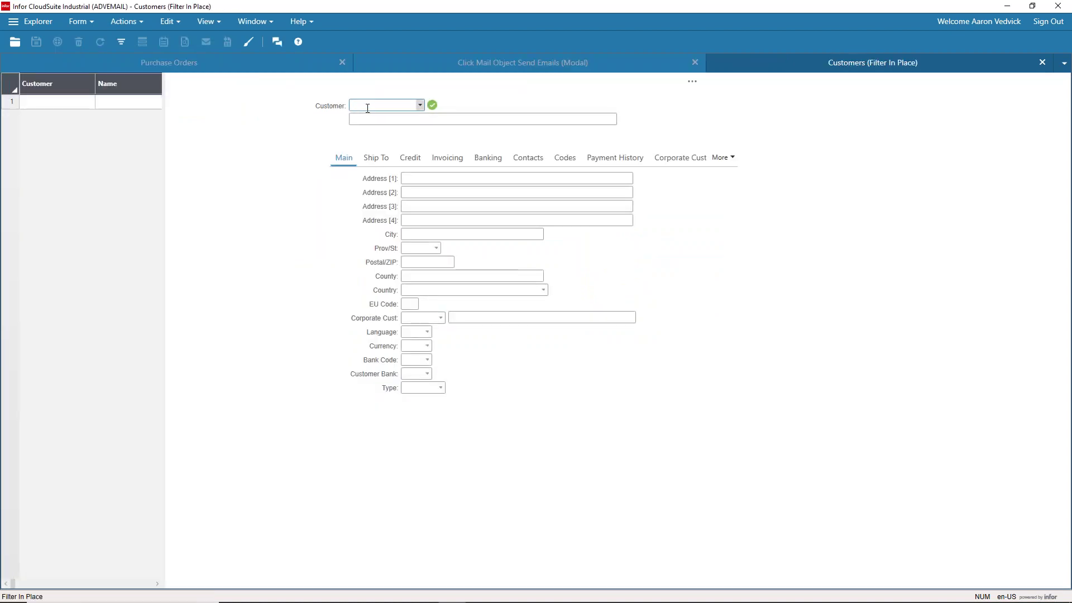
{"action": "left_click", "coordinate": [120, 46]}
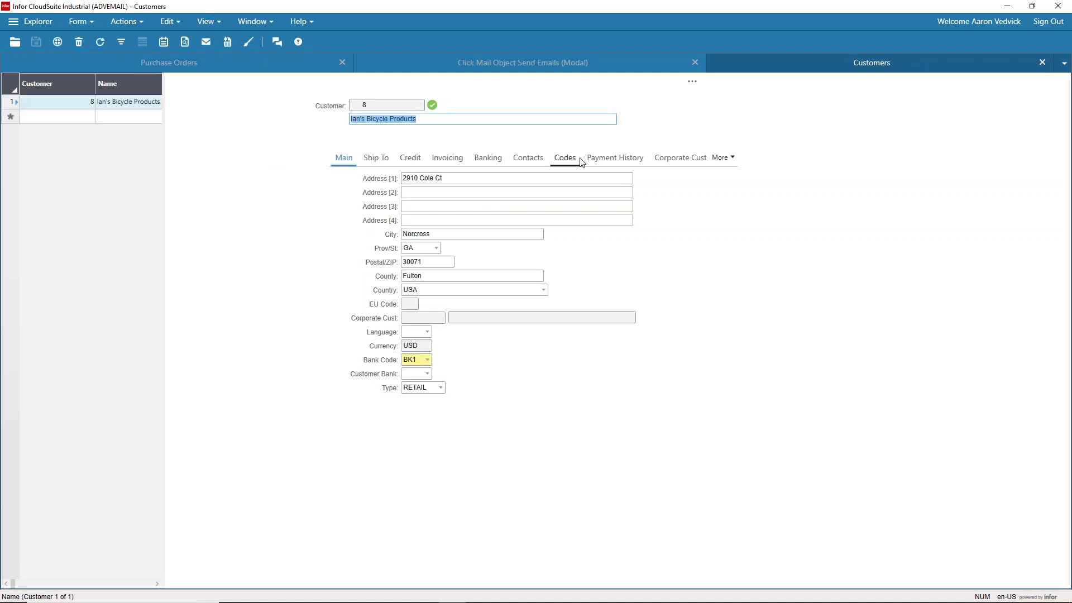
Step: Show customer 8's contact details and open its Customer Document Profile
{"action": "left_click", "coordinate": [517, 162]}
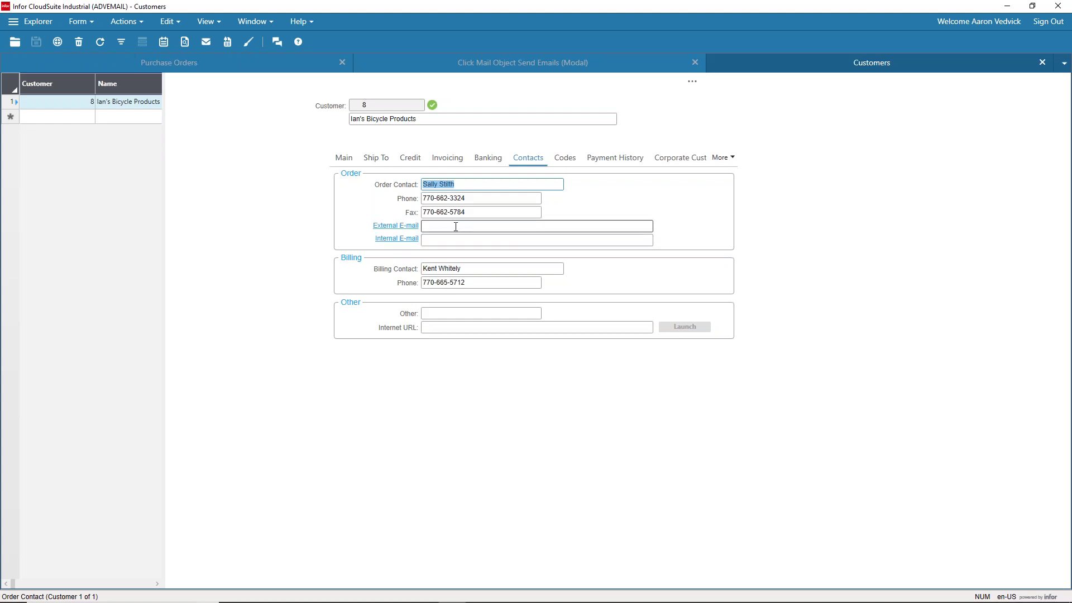
{"action": "left_click", "coordinate": [692, 81]}
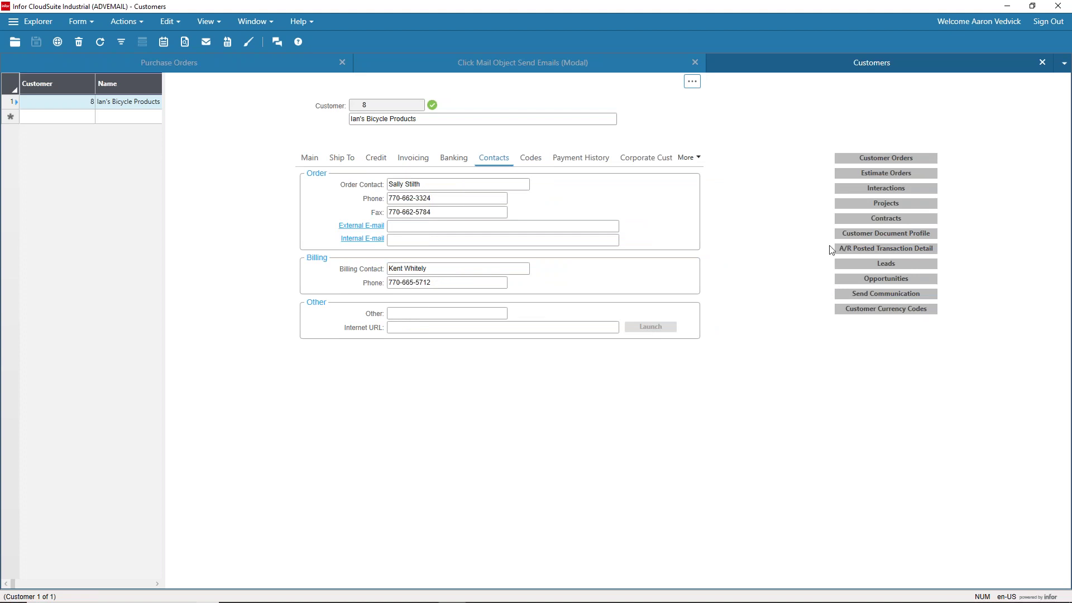
{"action": "left_click", "coordinate": [880, 235]}
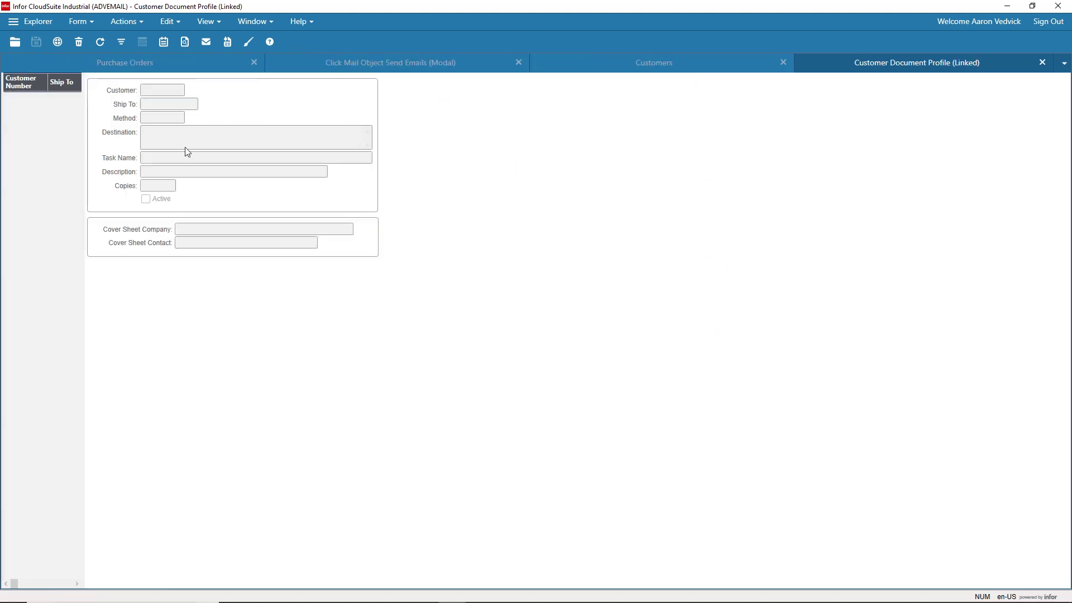
Step: View document profile record 3, then open customer 8's Ship Tos records
{"action": "left_click", "coordinate": [71, 128]}
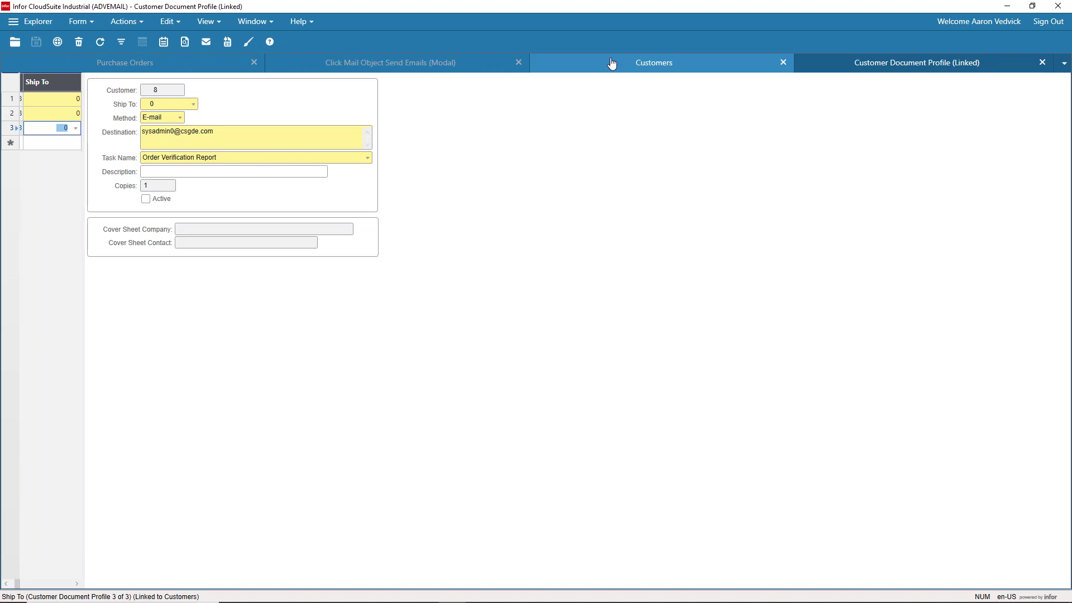
{"action": "left_click", "coordinate": [634, 68]}
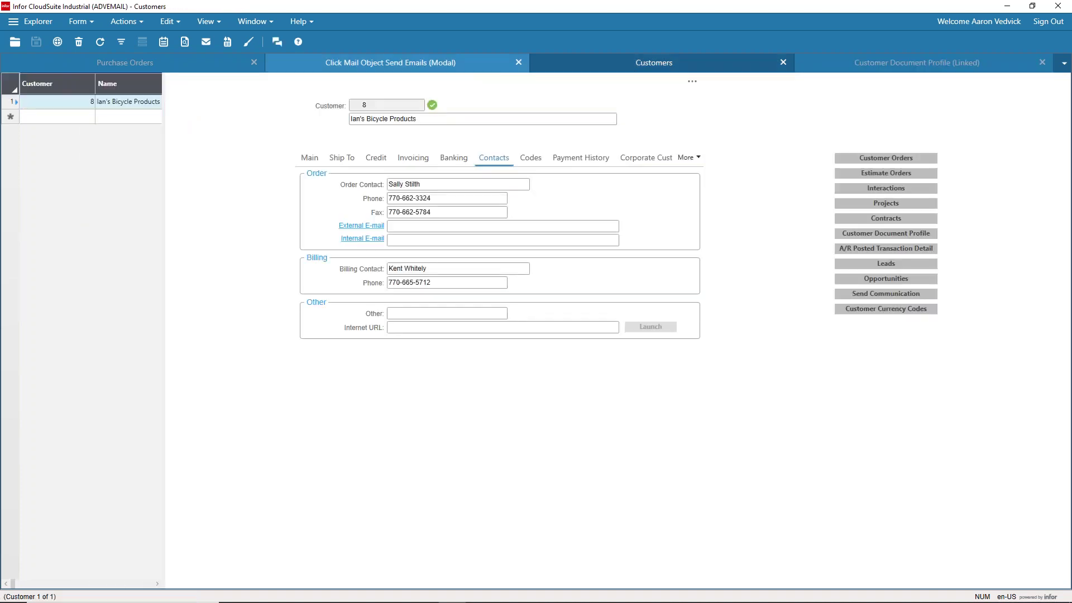
{"action": "left_click", "coordinate": [346, 156]}
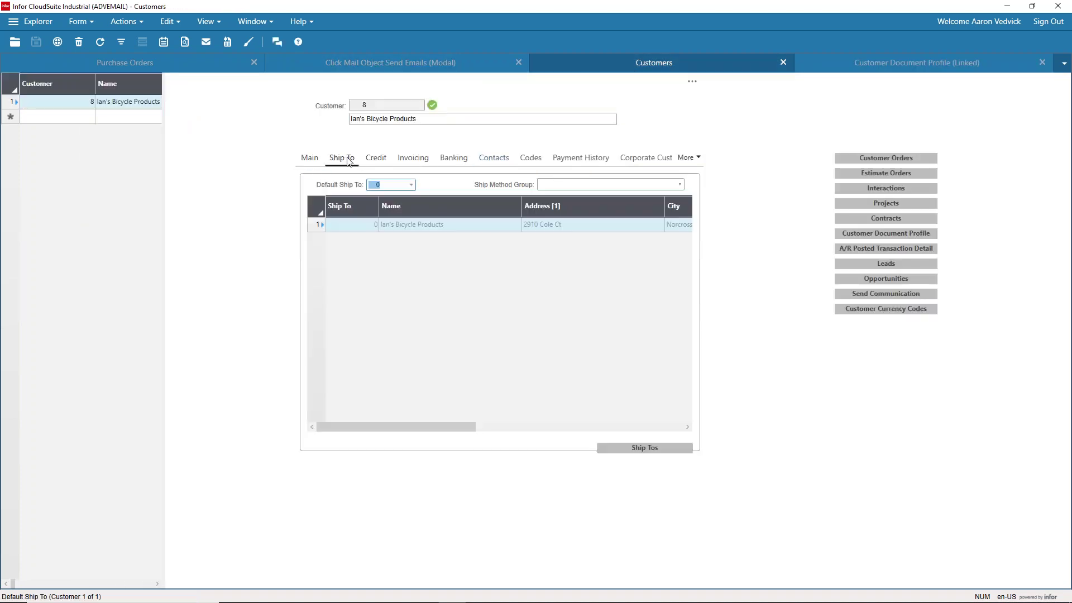
{"action": "left_click", "coordinate": [643, 447]}
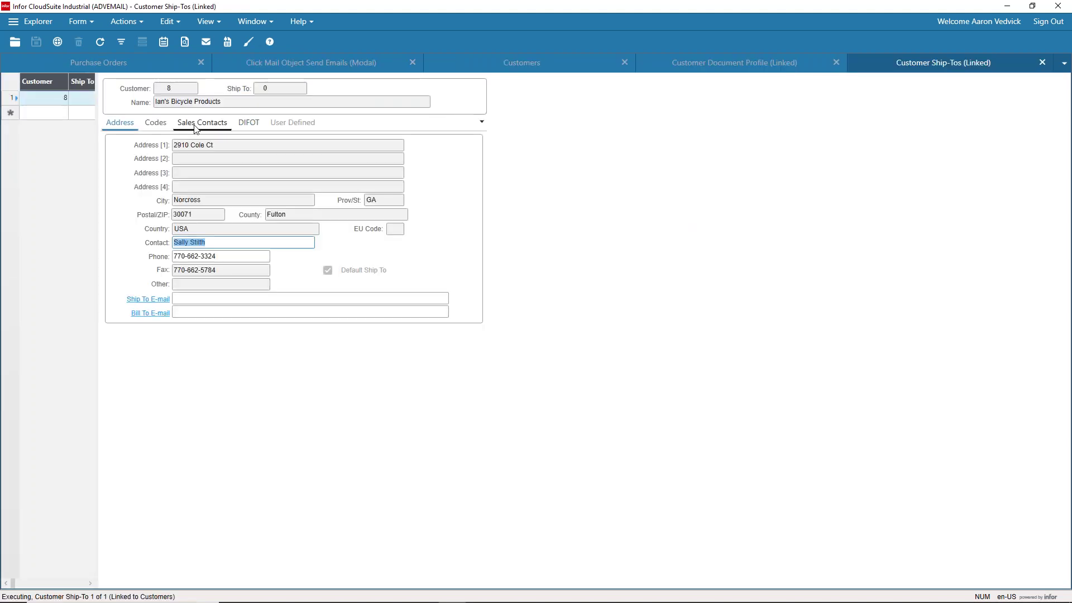
Step: Close the Ship Tos, Customer Document Profile and Customers forms
{"action": "left_click", "coordinate": [1042, 63]}
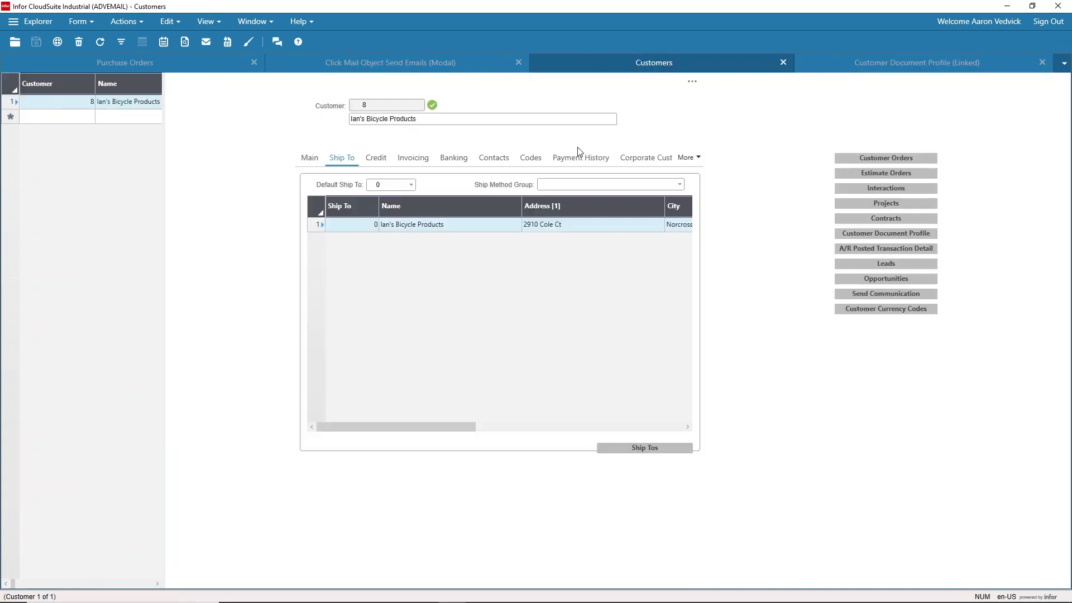
{"action": "left_click", "coordinate": [925, 67]}
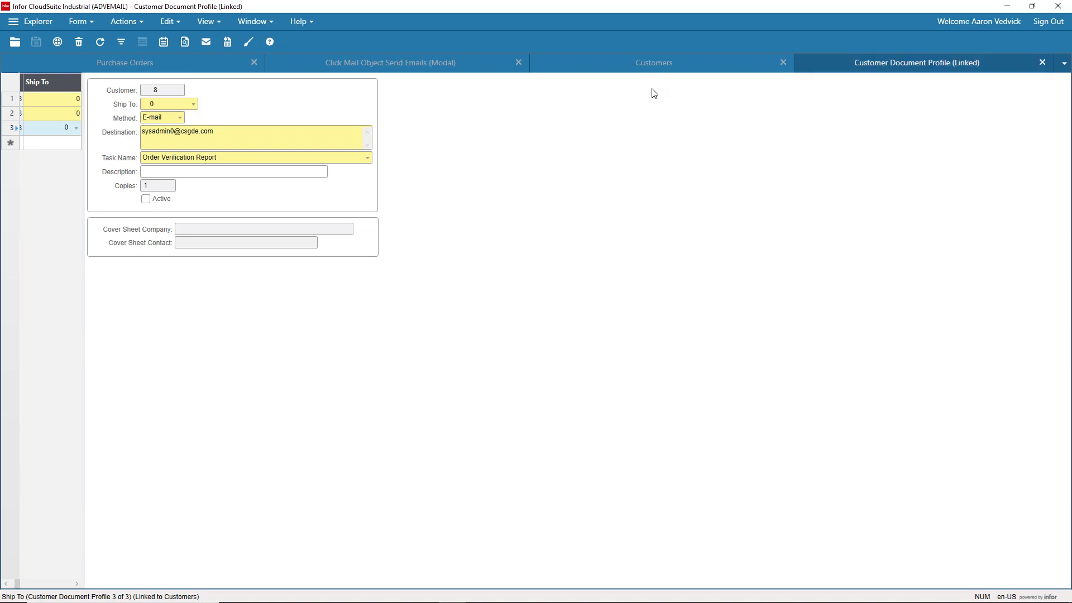
{"action": "left_click", "coordinate": [1043, 63]}
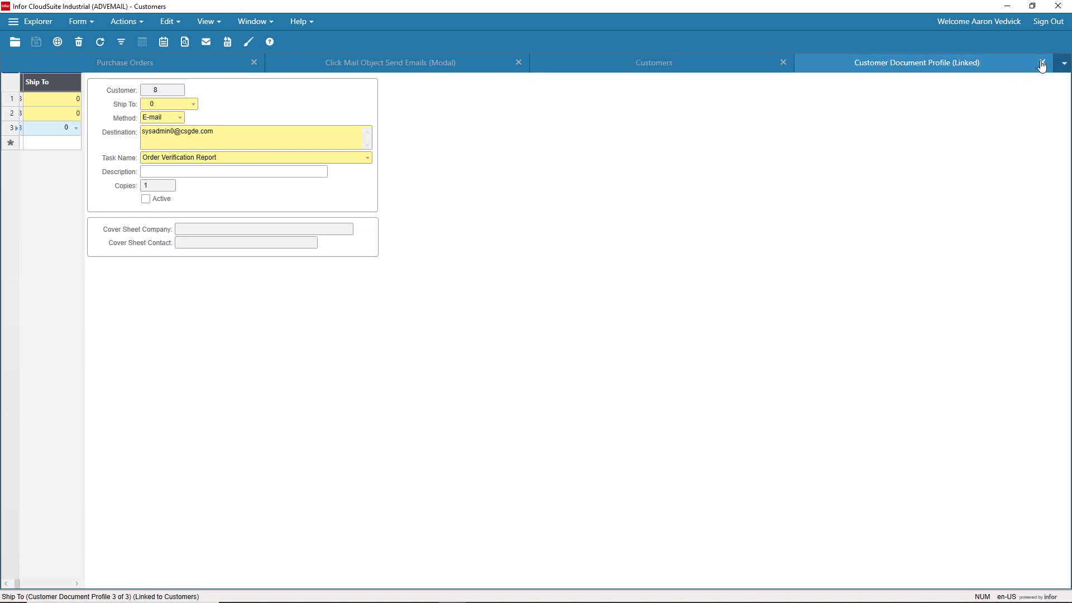
{"action": "left_click", "coordinate": [1042, 63]}
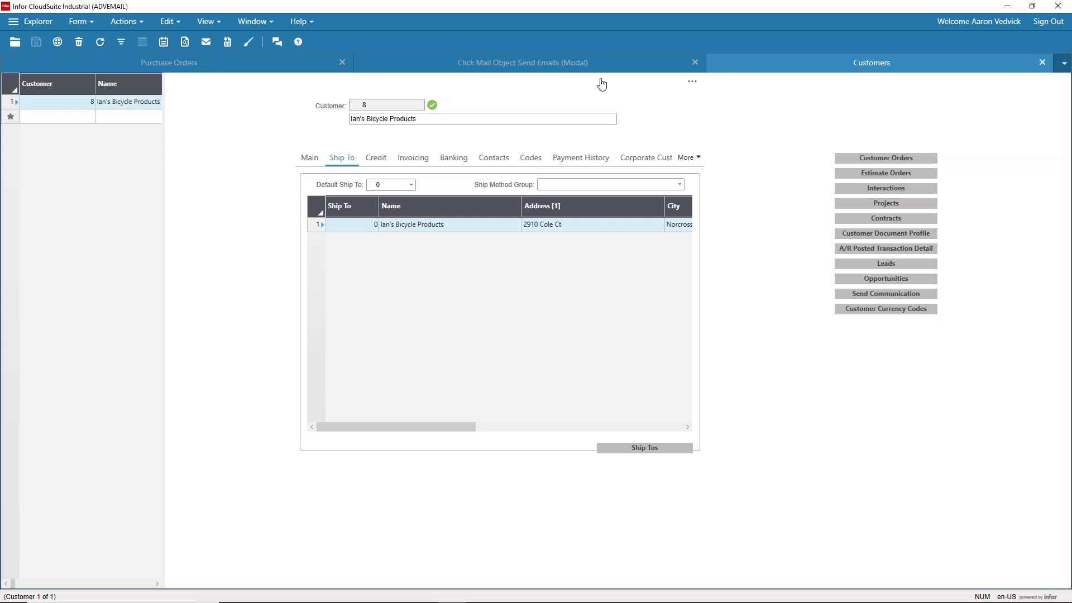
{"action": "left_click", "coordinate": [84, 23]}
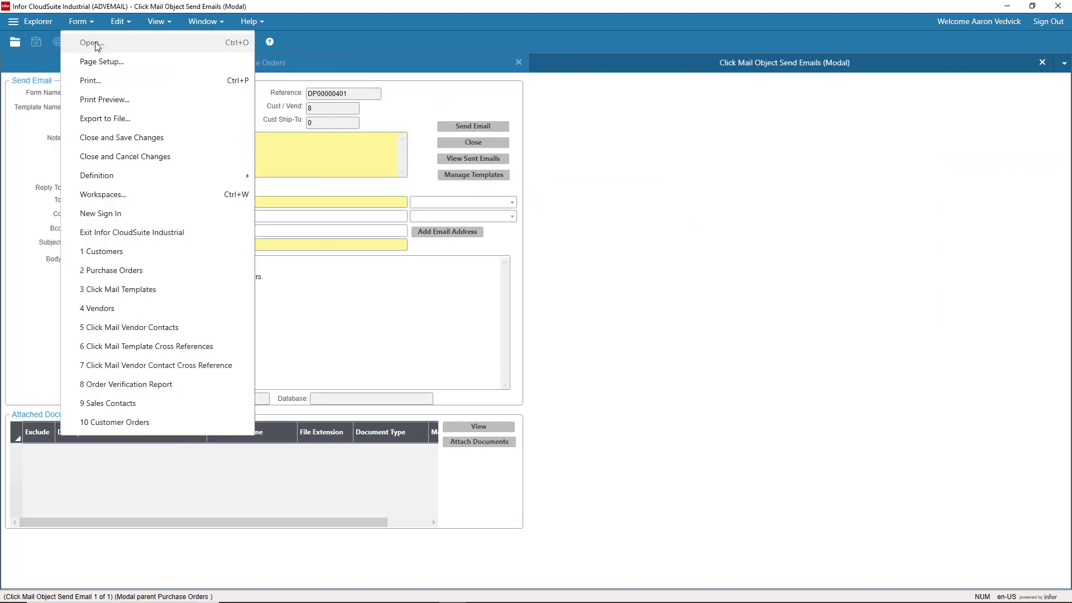
Step: Open the Vendors form by searching 'vendors' in Form > Open
{"action": "left_click", "coordinate": [90, 43]}
{"action": "type", "text": "b"}
{"action": "key", "text": "BackSpace"}
{"action": "type", "text": "ve"}
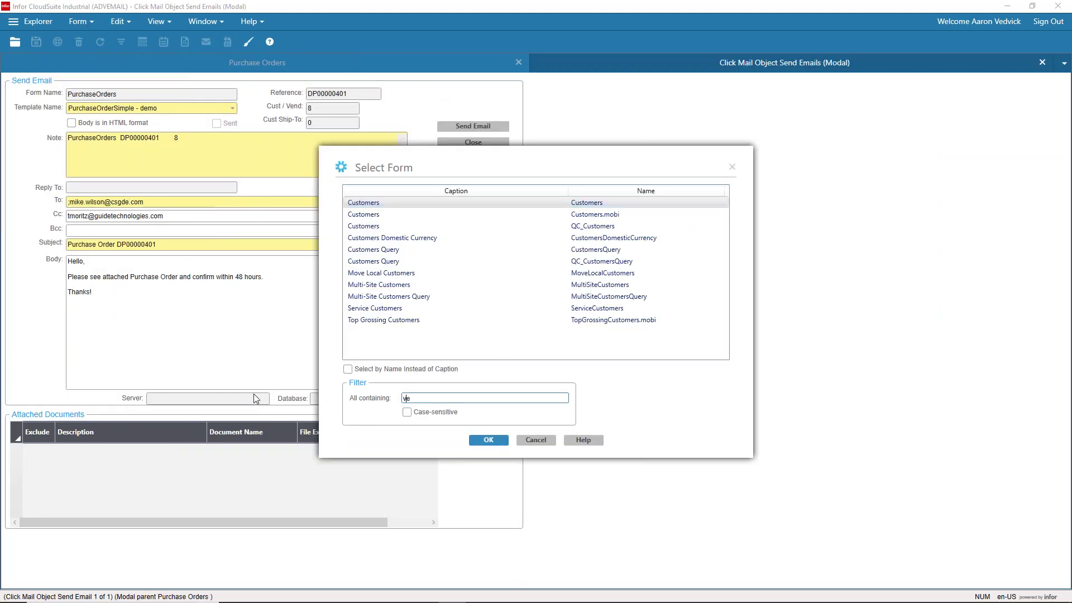
{"action": "type", "text": "ndors"}
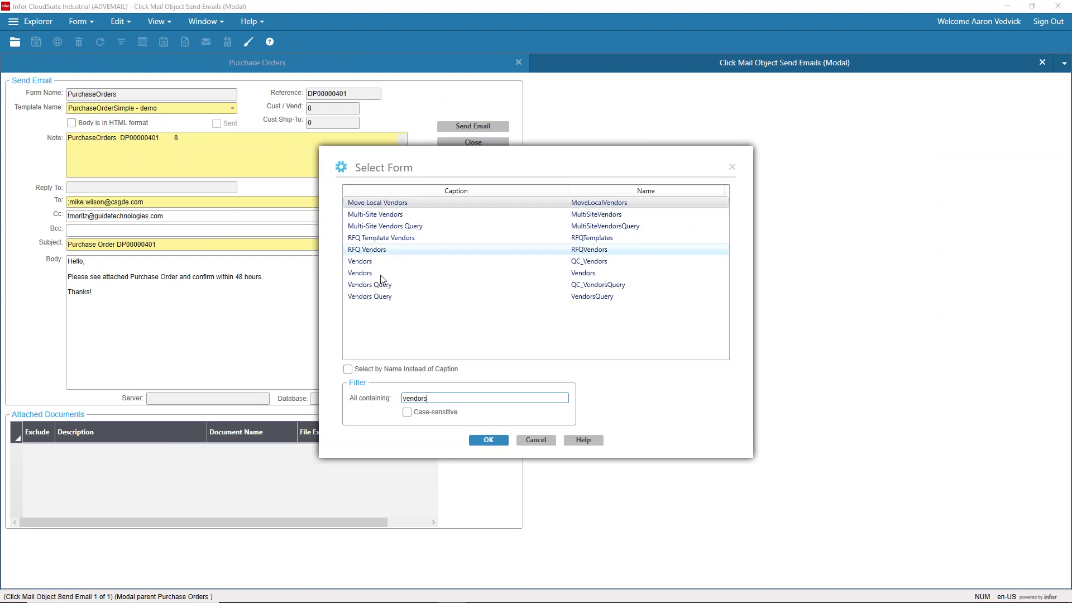
{"action": "double_click", "coordinate": [378, 274]}
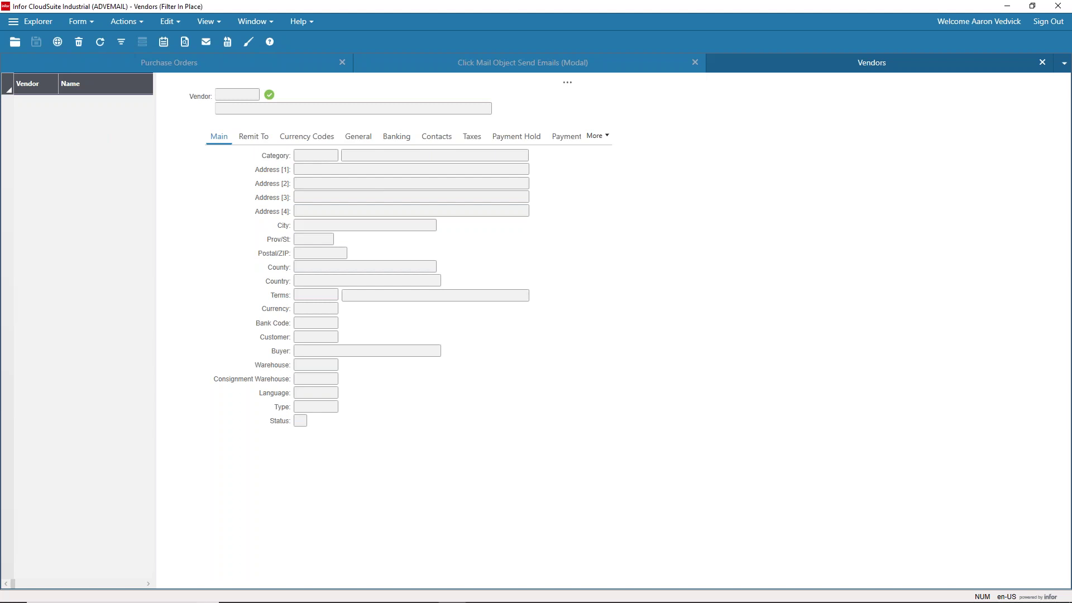
Step: Load vendor 8, Wilson Supply, review its contact e-mails, then close Vendors
{"action": "type", "text": "8"}
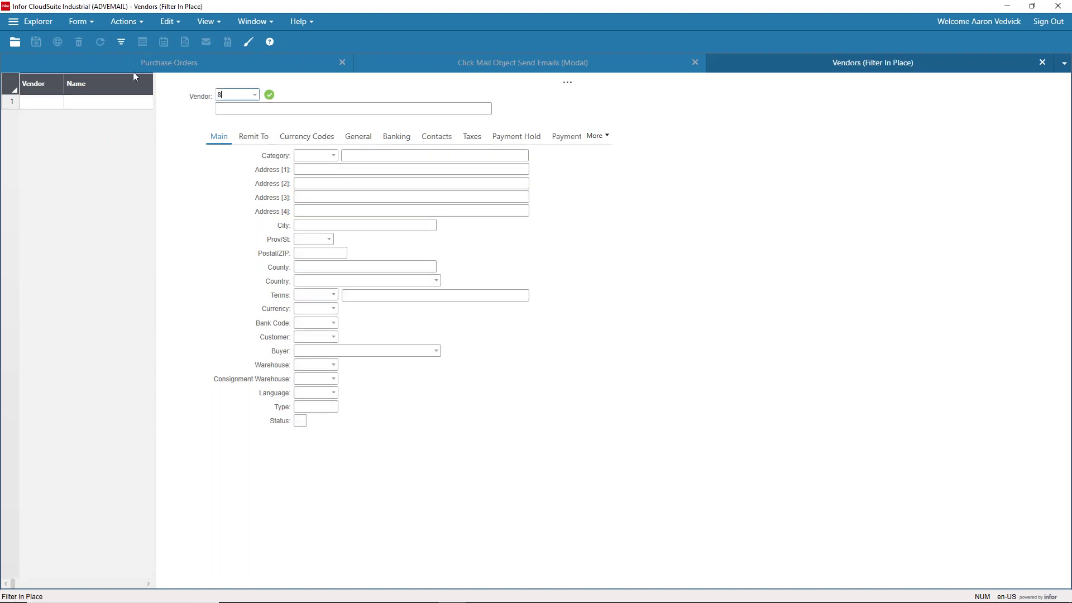
{"action": "left_click", "coordinate": [121, 42]}
{"action": "left_click", "coordinate": [430, 139]}
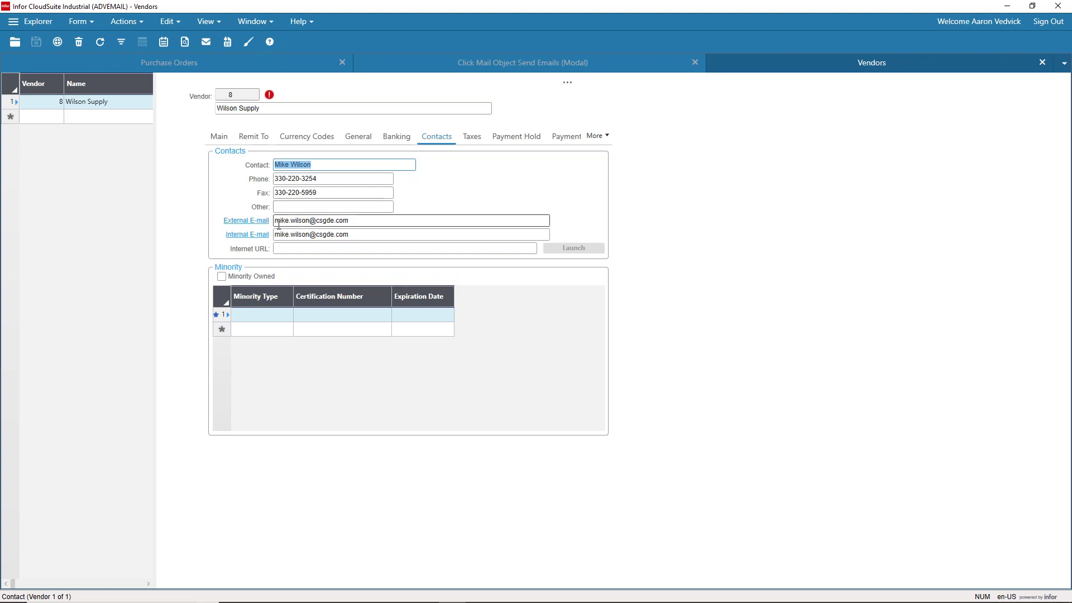
{"action": "left_click", "coordinate": [1043, 63]}
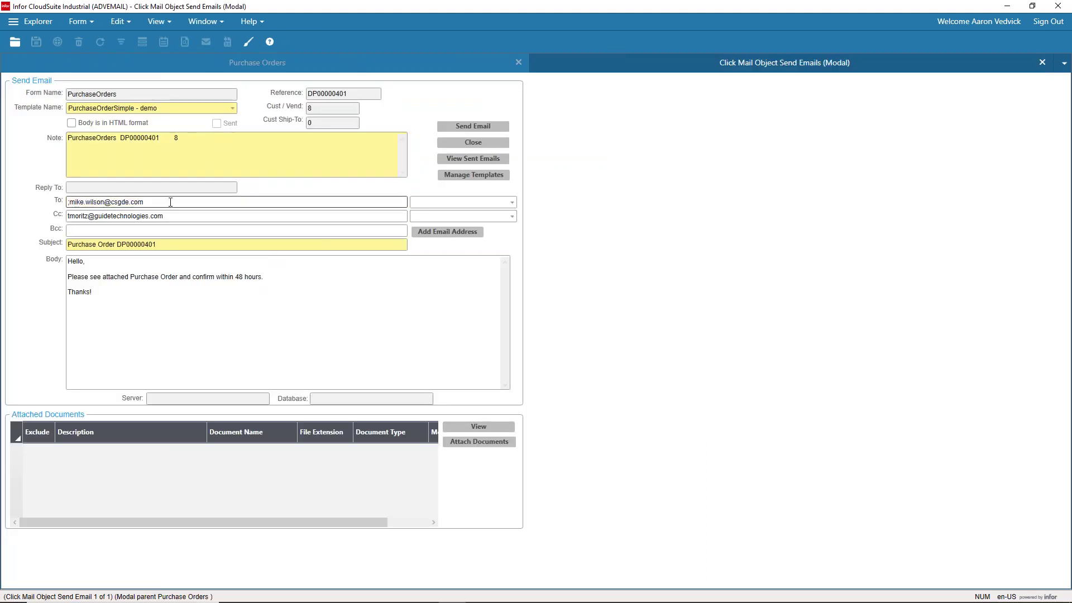
Step: Replace the vendor's To address with an internal contact and add a second contact on Cc
{"action": "left_click", "coordinate": [164, 203]}
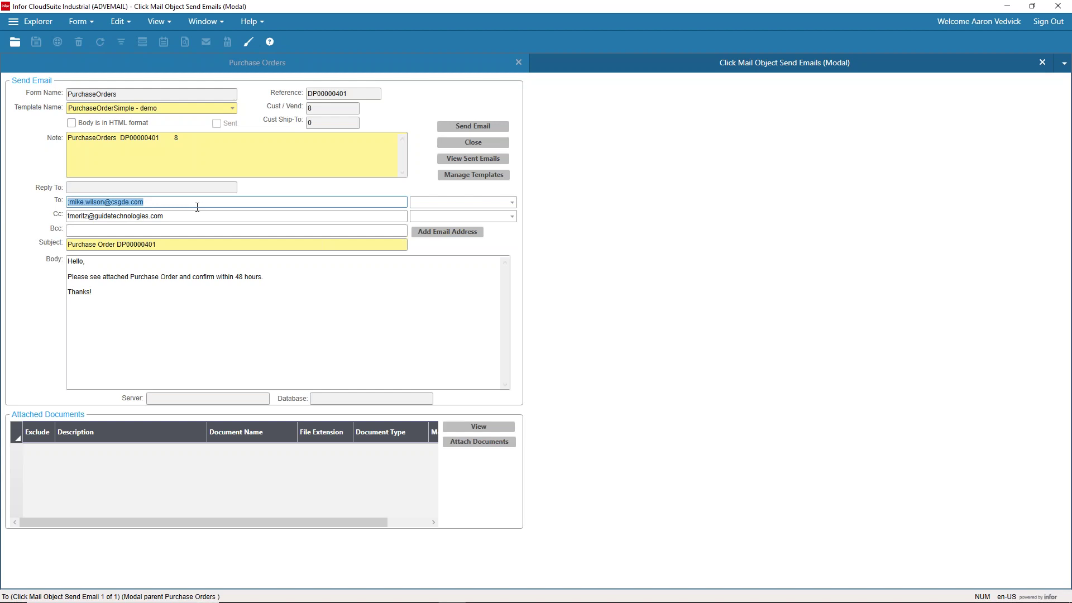
{"action": "key", "text": "BackSpace"}
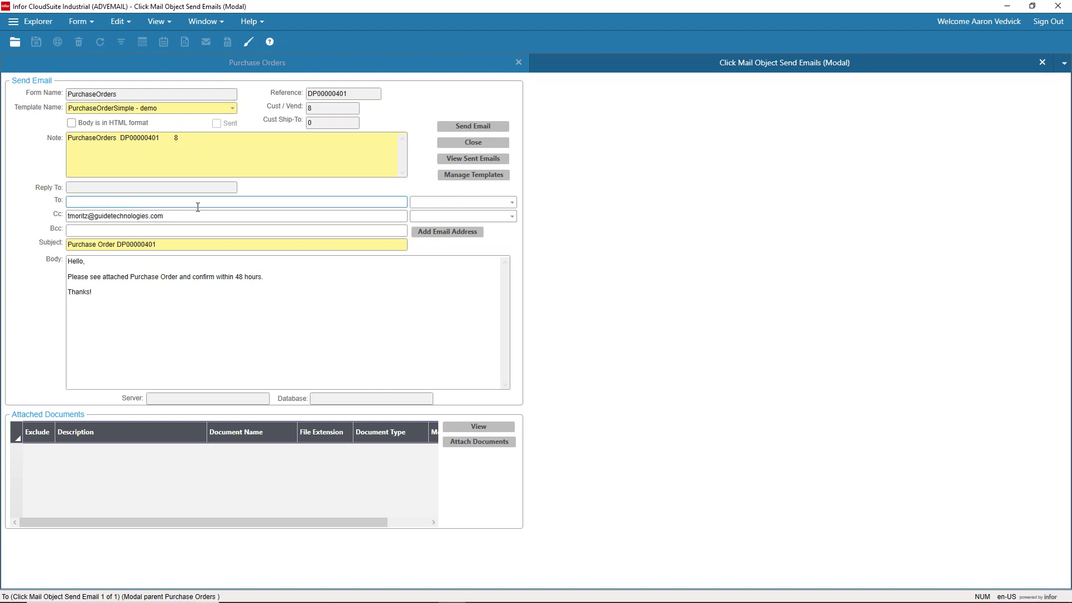
{"action": "left_click", "coordinate": [512, 202]}
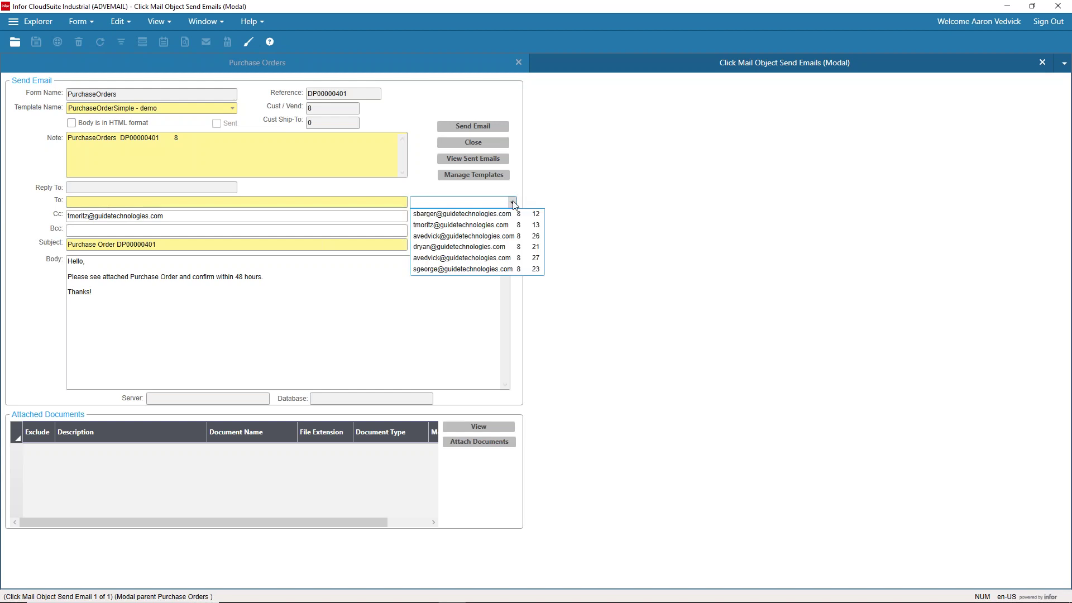
{"action": "left_click", "coordinate": [423, 236]}
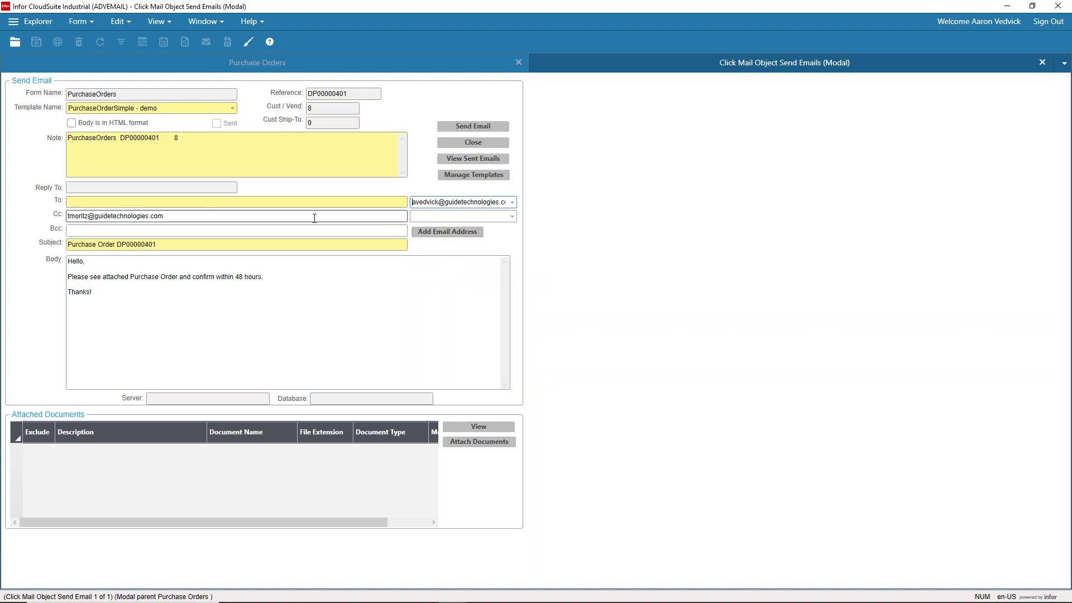
{"action": "left_click", "coordinate": [512, 216]}
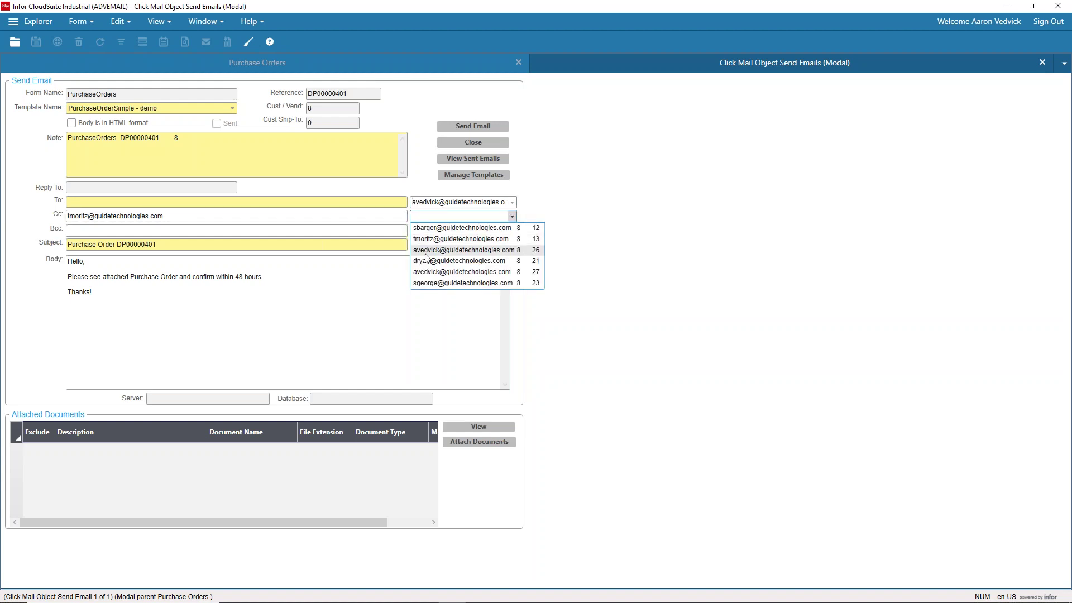
{"action": "left_click", "coordinate": [422, 261]}
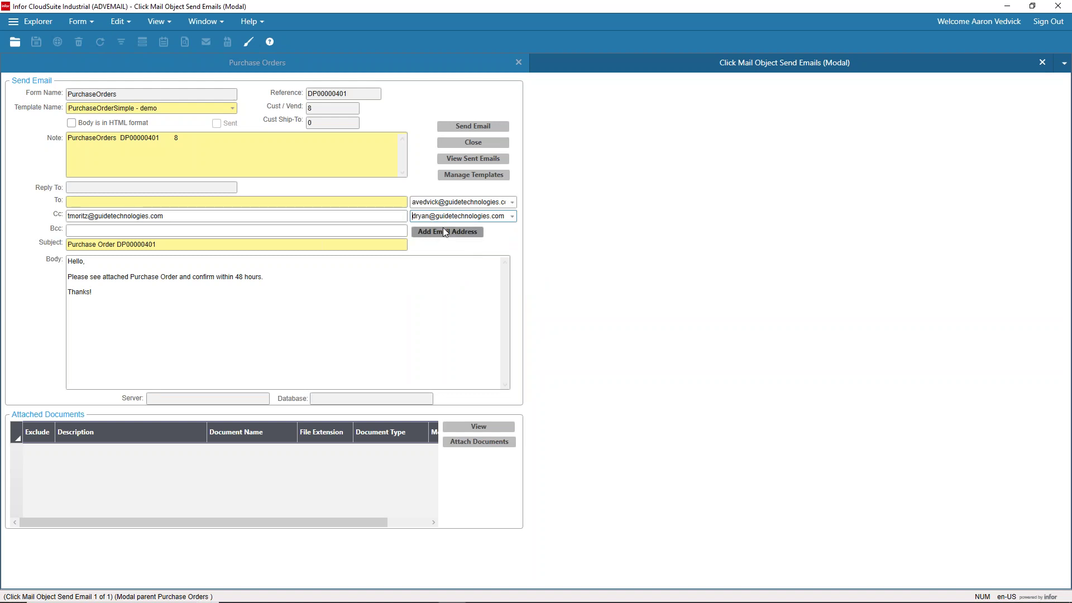
{"action": "left_click", "coordinate": [442, 232]}
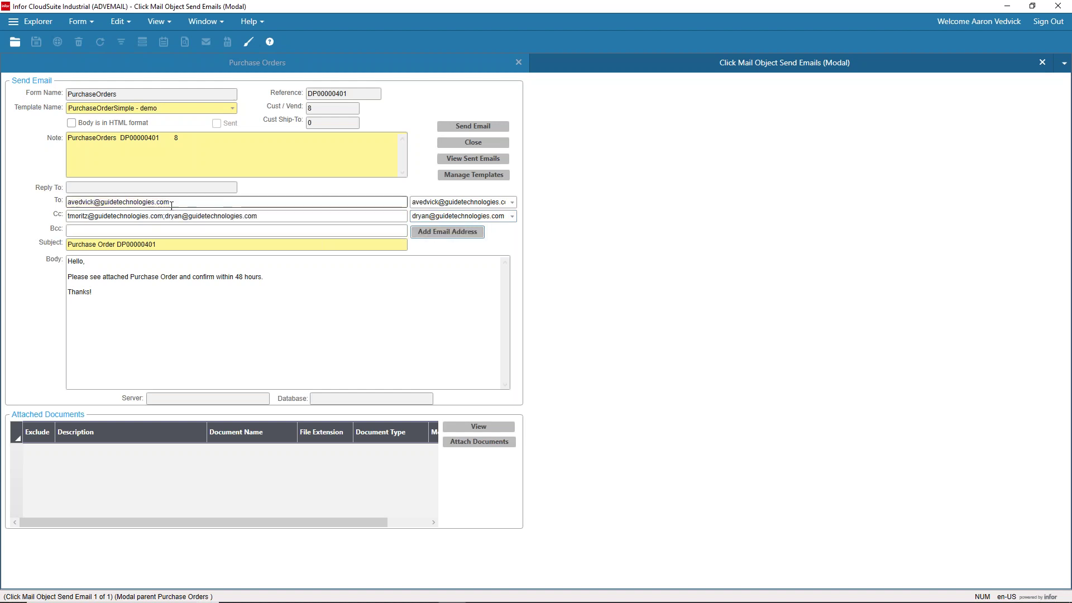
Step: Check the recipient lines and place the caret after the confirmation sentence in the body
{"action": "left_click", "coordinate": [118, 202]}
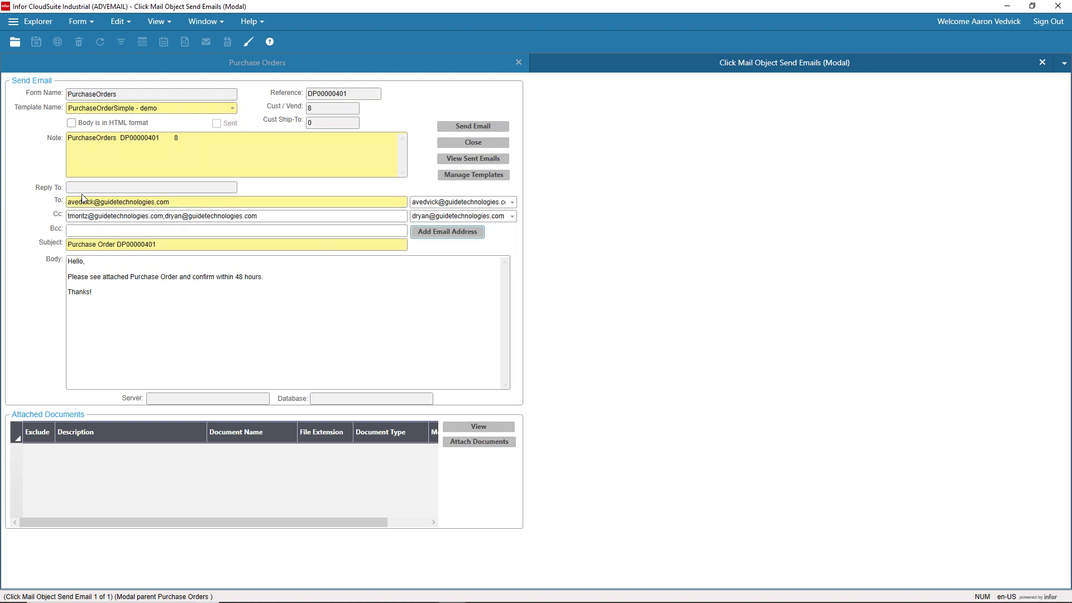
{"action": "left_click", "coordinate": [143, 231]}
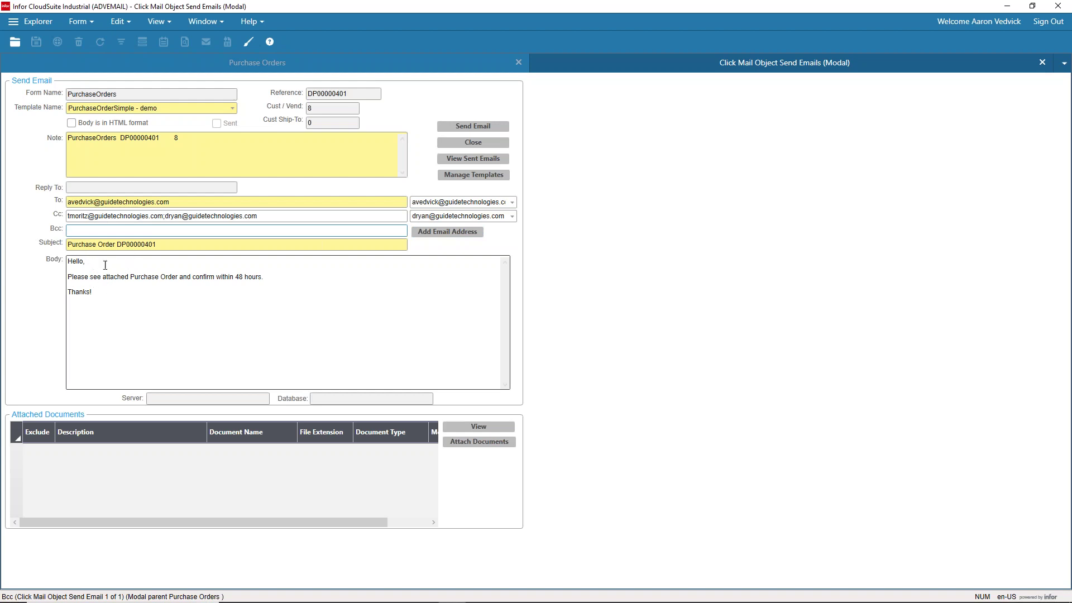
{"action": "left_click", "coordinate": [296, 277]}
Step: Add the line 'This is really hoi - please expedite!!!' and replace 'Thanks!' with the sender's name
{"action": "left_click", "coordinate": [296, 277]}
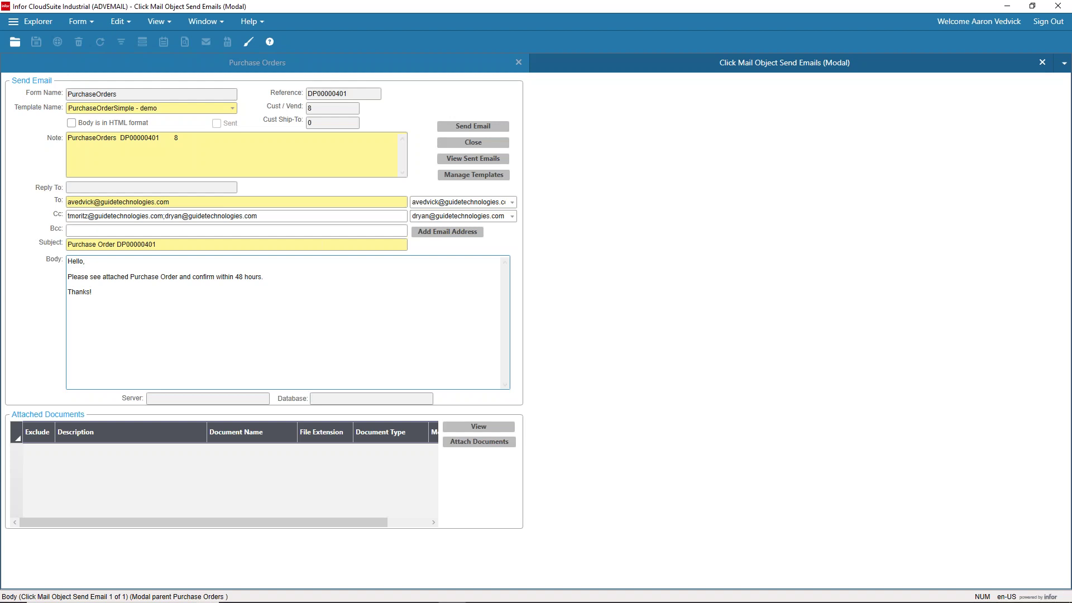
{"action": "key", "text": "Return"}
{"action": "key", "text": "Return"}
{"action": "type", "text": "This"}
{"action": "type", "text": " is really"}
{"action": "type", "text": " hoi"}
{"action": "type", "text": " - please ex"}
{"action": "type", "text": "pedi"}
{"action": "type", "text": "te!!!"}
{"action": "double_click", "coordinate": [136, 311]}
{"action": "type", "text": "Aaron"}
Step: Send the DP00000401 purchase order email and close the sent email window
{"action": "left_click", "coordinate": [482, 129]}
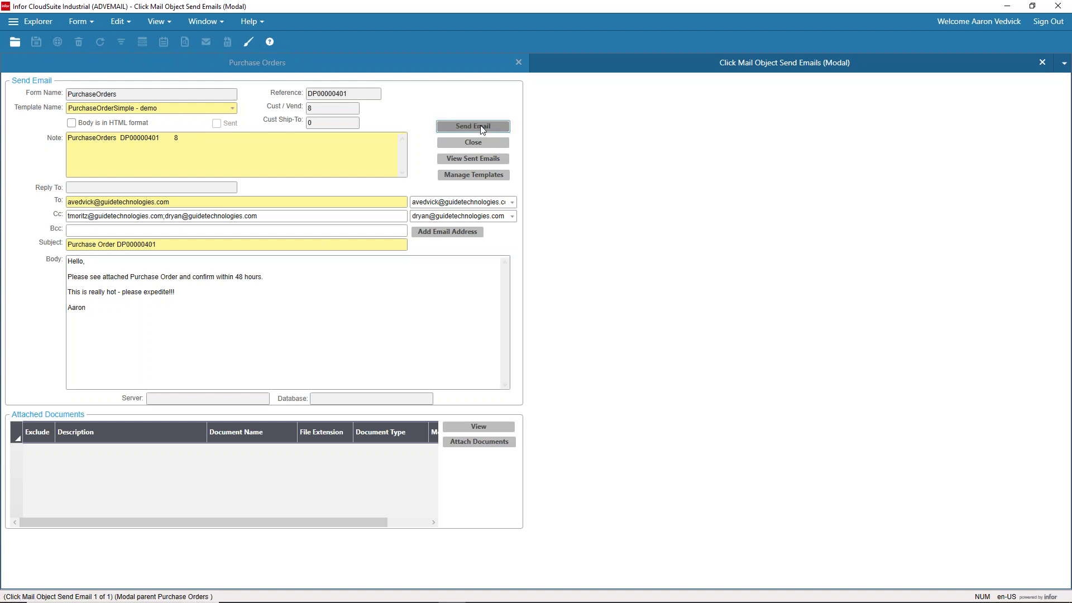
{"action": "left_click", "coordinate": [483, 129]}
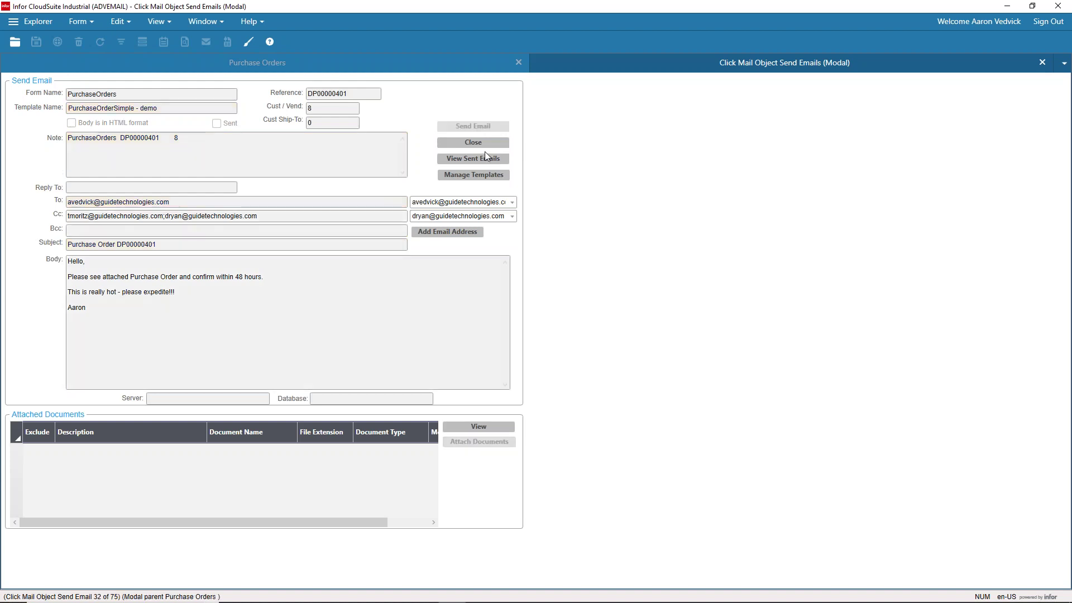
{"action": "left_click", "coordinate": [1042, 63]}
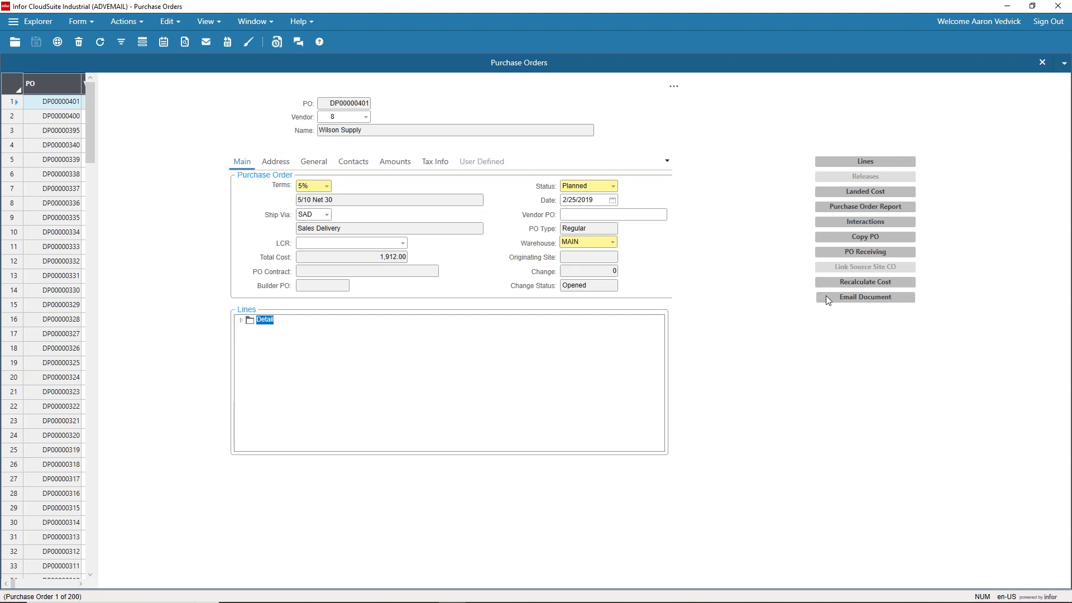
Step: Start a new GenericEmail email for DP00000401 and select its pre-filled vendor address
{"action": "left_click", "coordinate": [866, 300]}
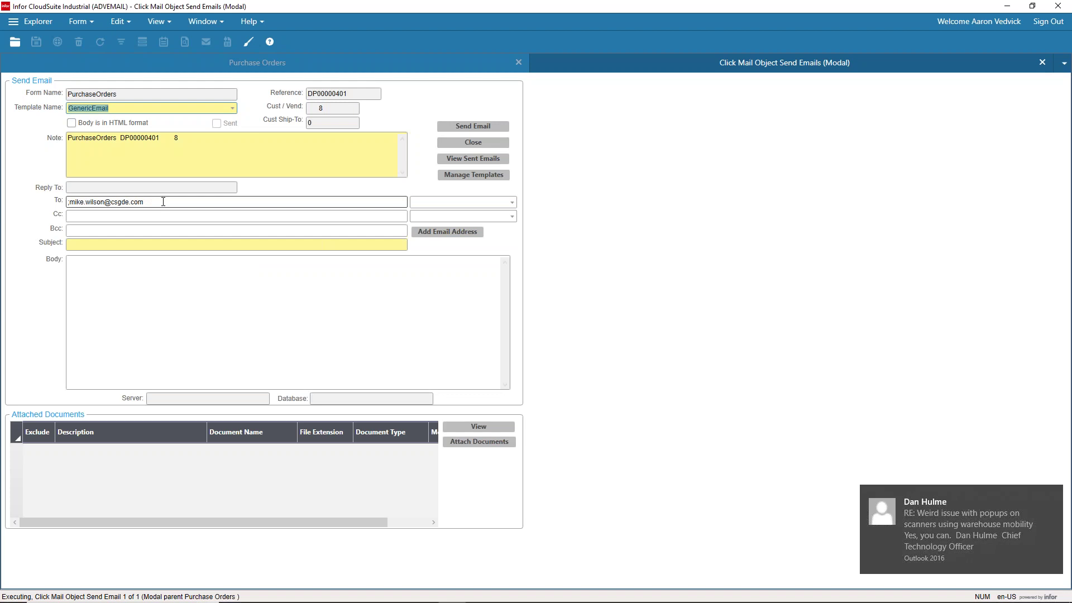
{"action": "left_click", "coordinate": [163, 202]}
Step: Replace the vendor address with the internal contact in the To line
{"action": "key", "text": "BackSpace"}
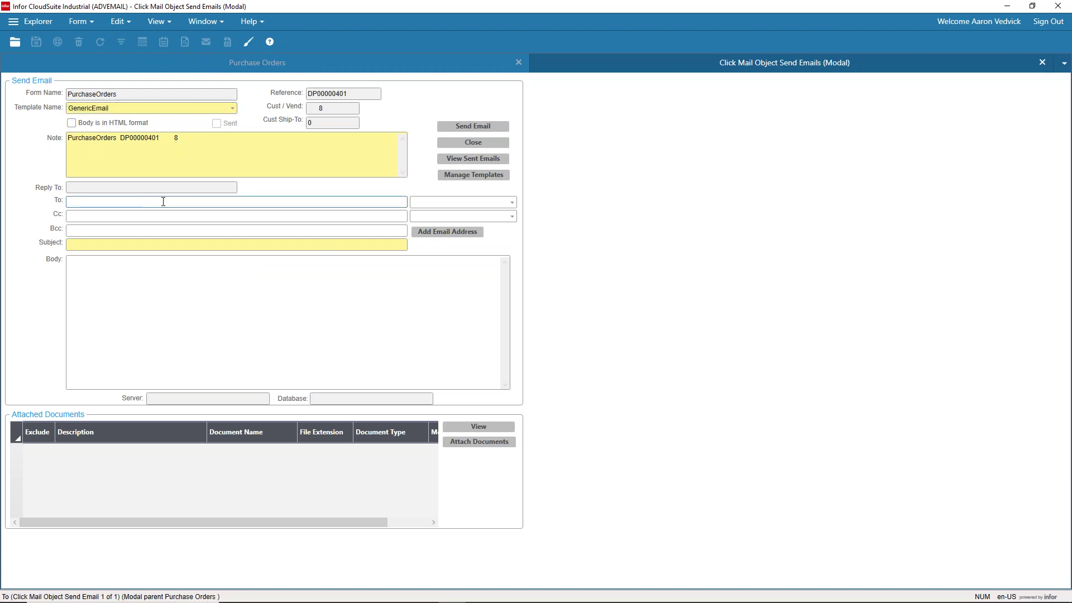
{"action": "left_click", "coordinate": [513, 202]}
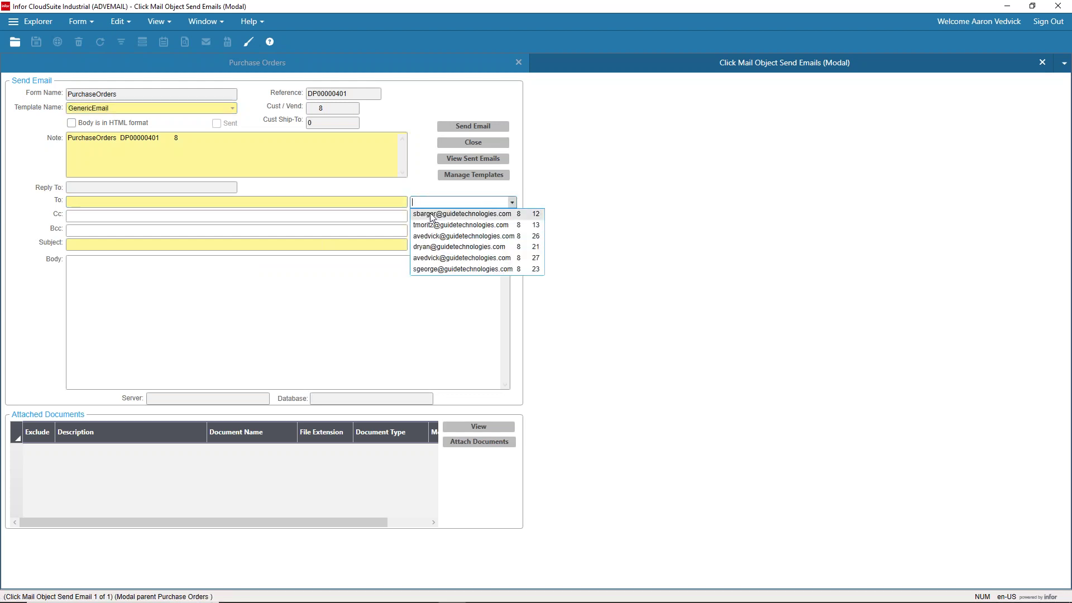
{"action": "left_click", "coordinate": [425, 236]}
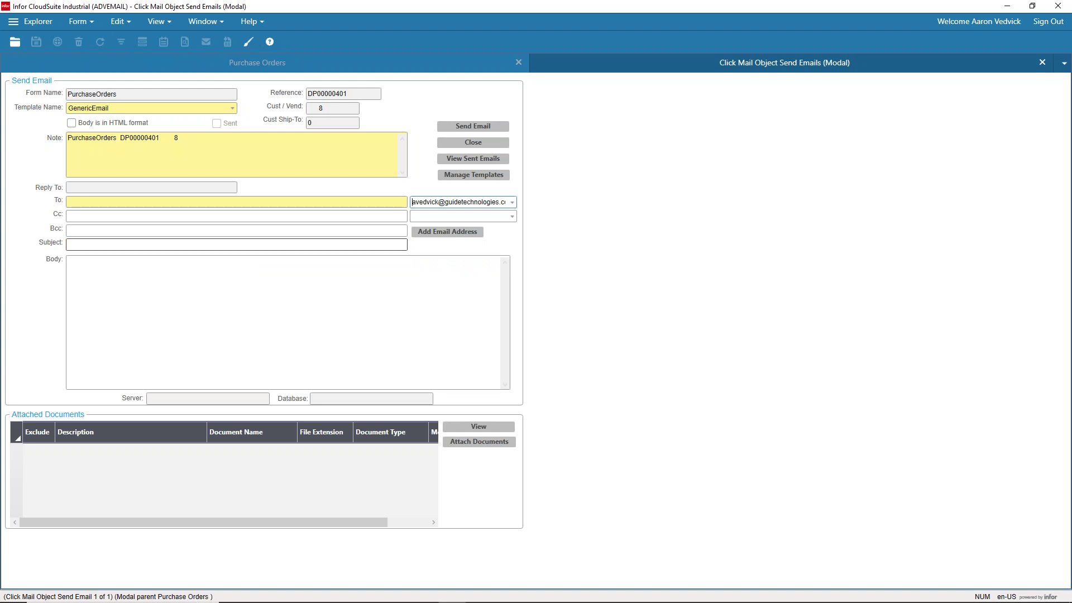
{"action": "left_click", "coordinate": [448, 231]}
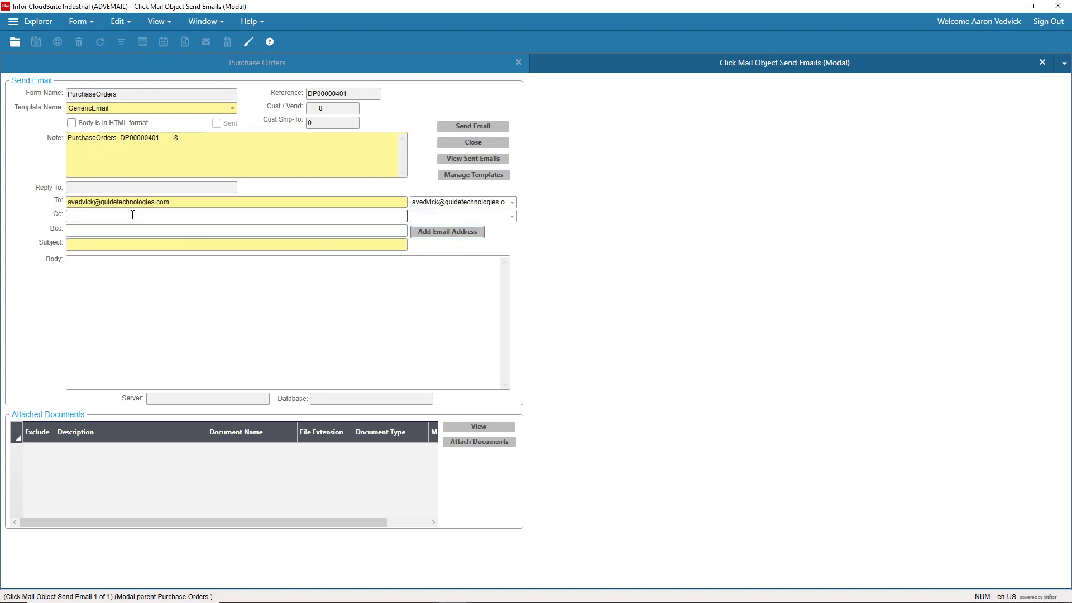
Step: Enter subject 'Test email' and body 'Hello / This is an email without an attachment. Thanks' plus sender's name
{"action": "left_click", "coordinate": [122, 245]}
{"action": "type", "text": "Test"}
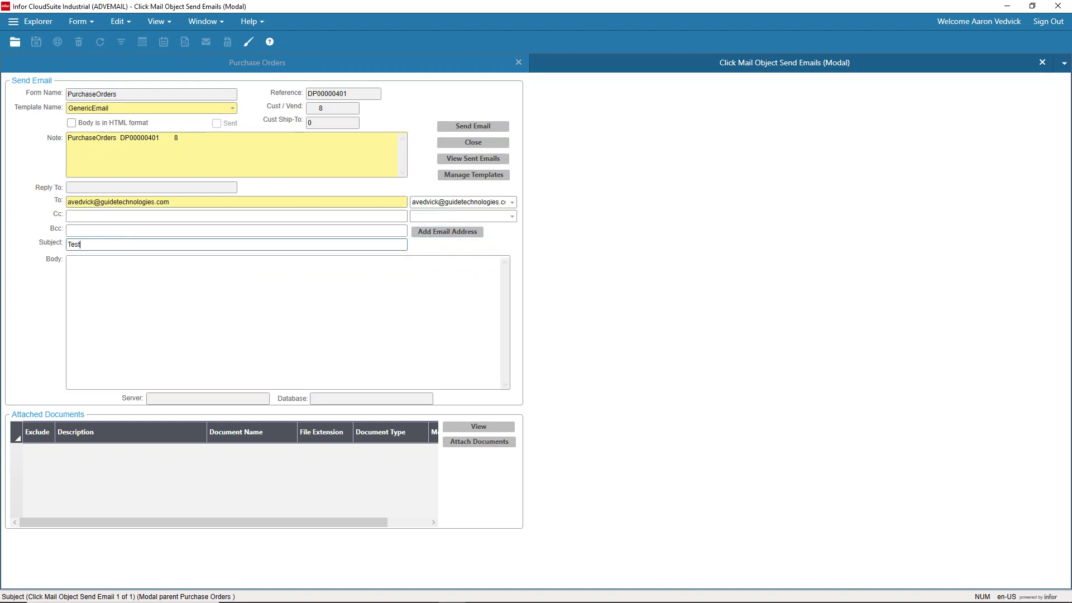
{"action": "type", "text": " email"}
{"action": "left_click", "coordinate": [124, 268]}
{"action": "type", "text": "Hello,"}
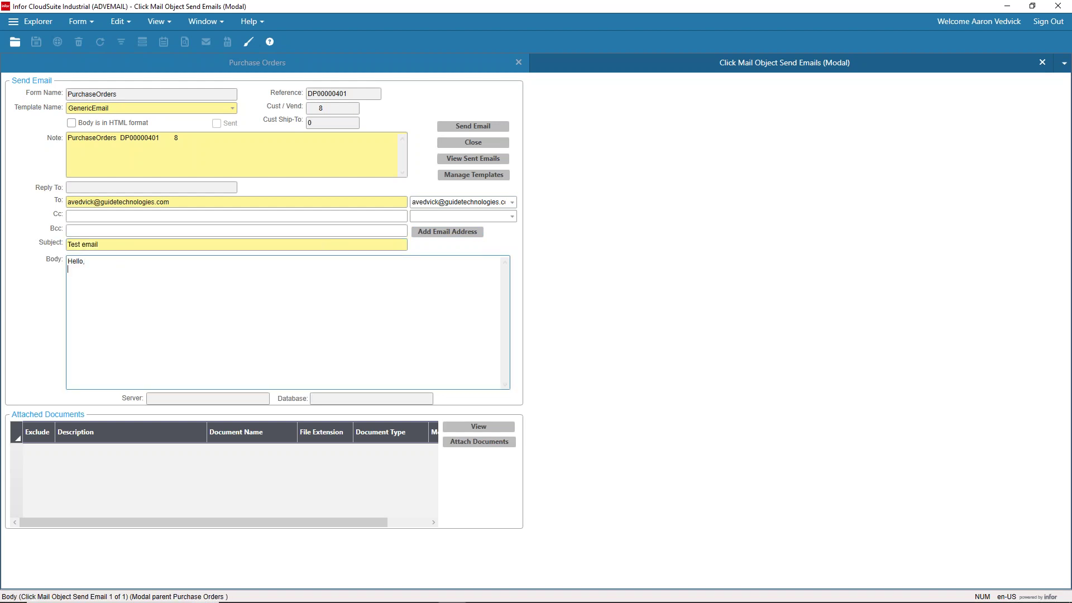
{"action": "key", "text": "Return"}
{"action": "type", "text": "This is an email without an attachme"}
{"action": "key", "text": "BackSpace"}
{"action": "type", "text": "ment.  "}
{"action": "type", "text": "Thanks, Aaron"}
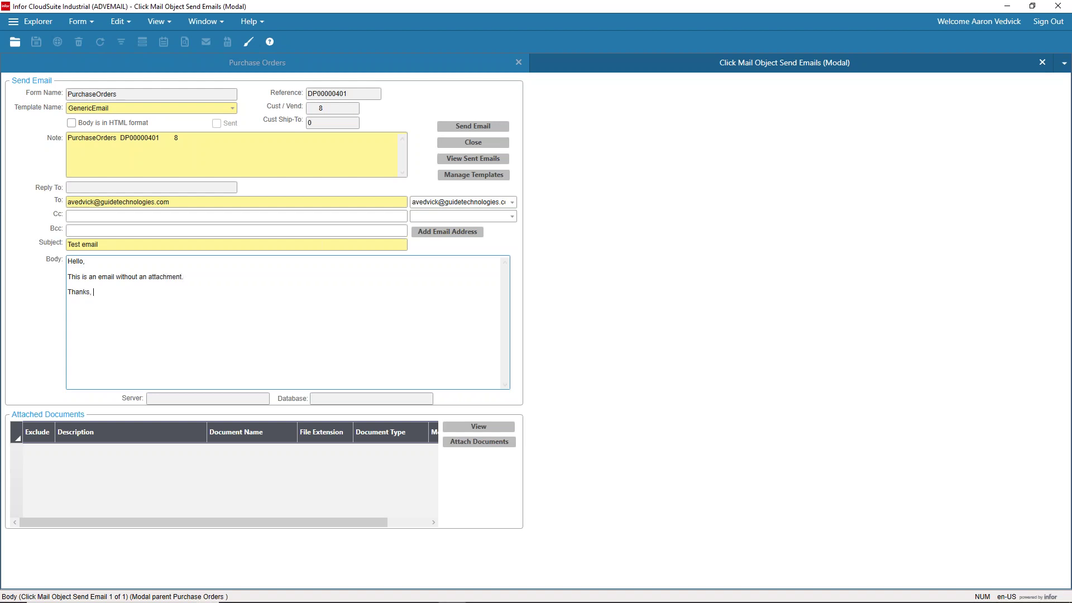
Step: Add a second e-mail address on Cc, send the test email, and open the sent-email log
{"action": "left_click", "coordinate": [114, 216]}
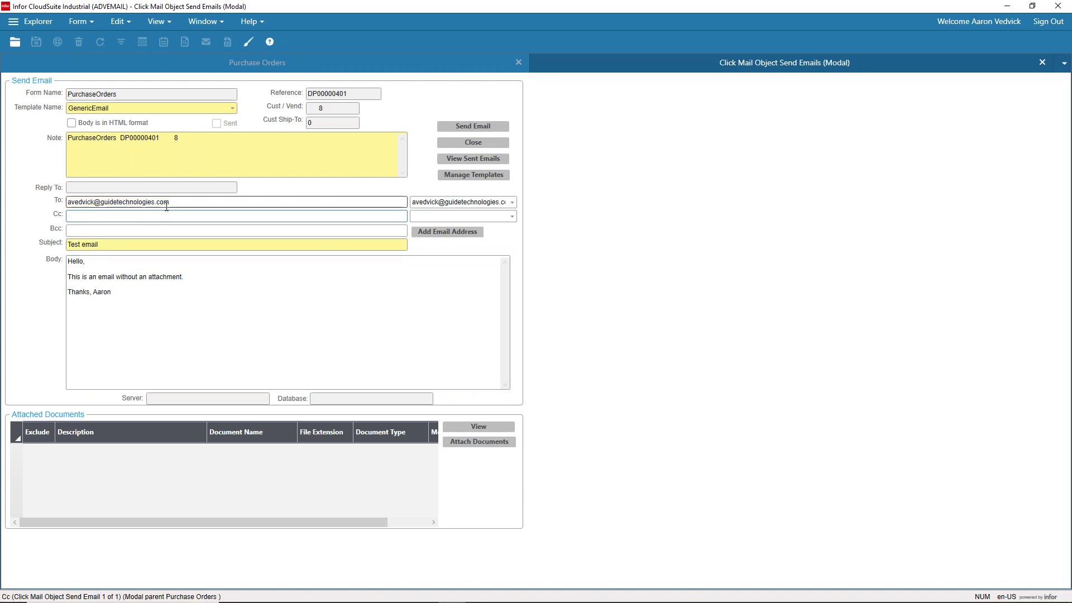
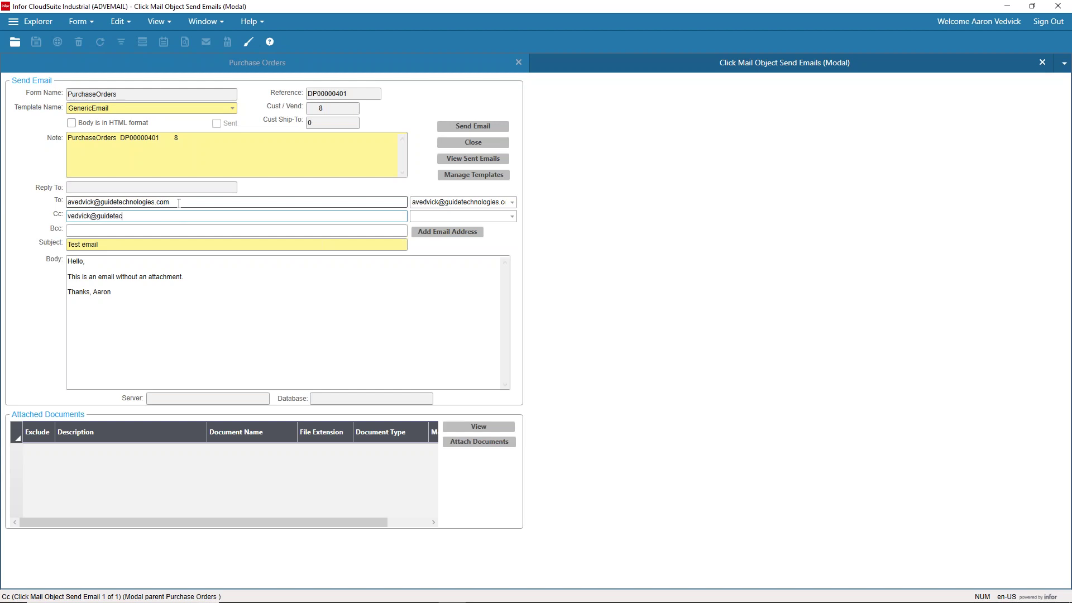
{"action": "left_click", "coordinate": [184, 202]}
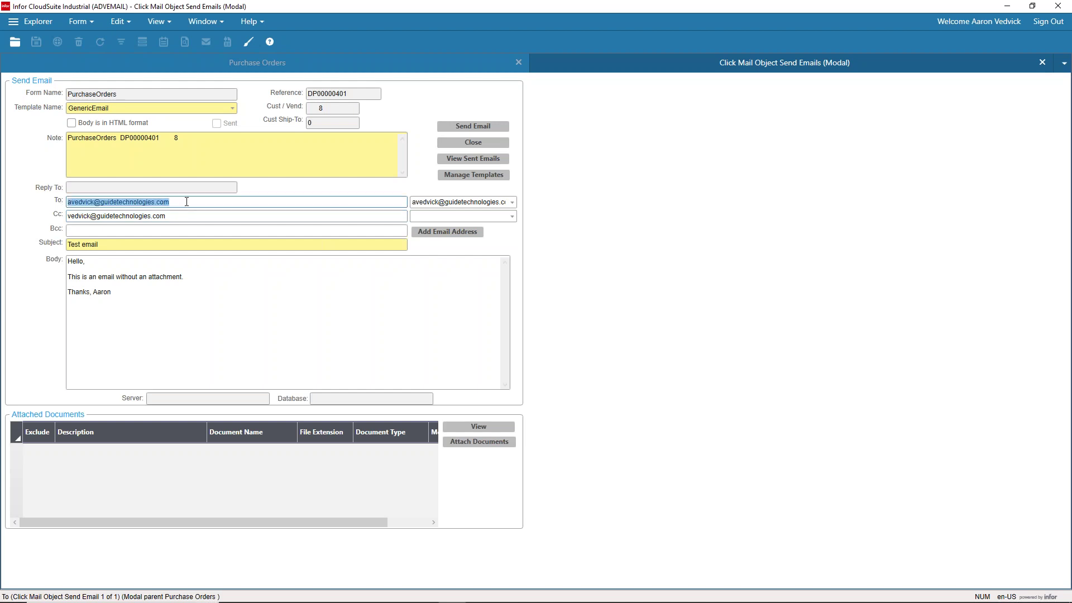
{"action": "left_click", "coordinate": [114, 217]}
{"action": "left_click", "coordinate": [74, 217]}
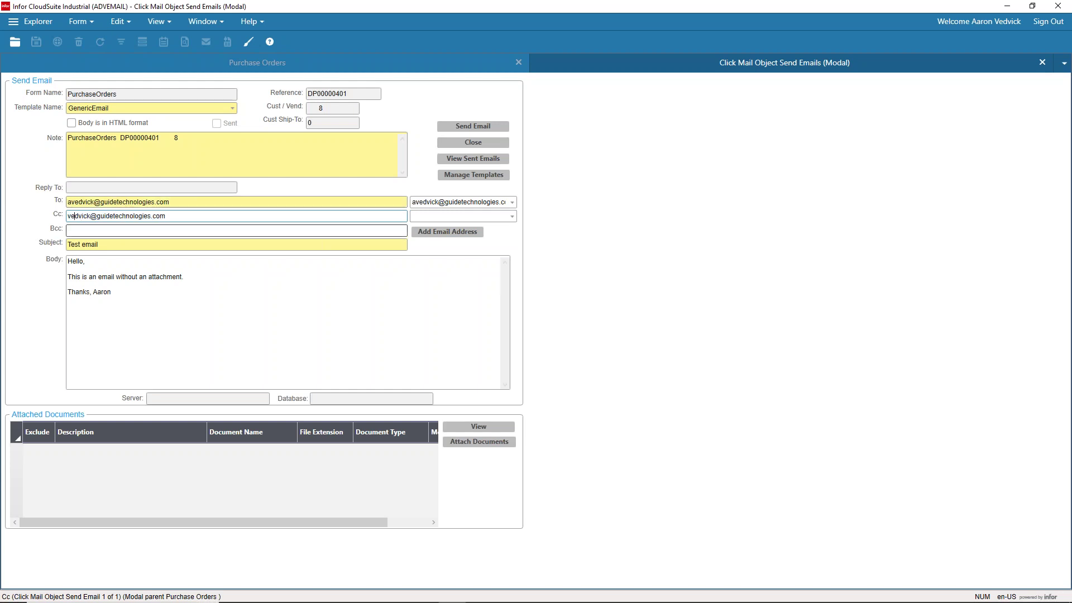
{"action": "left_click", "coordinate": [476, 126]}
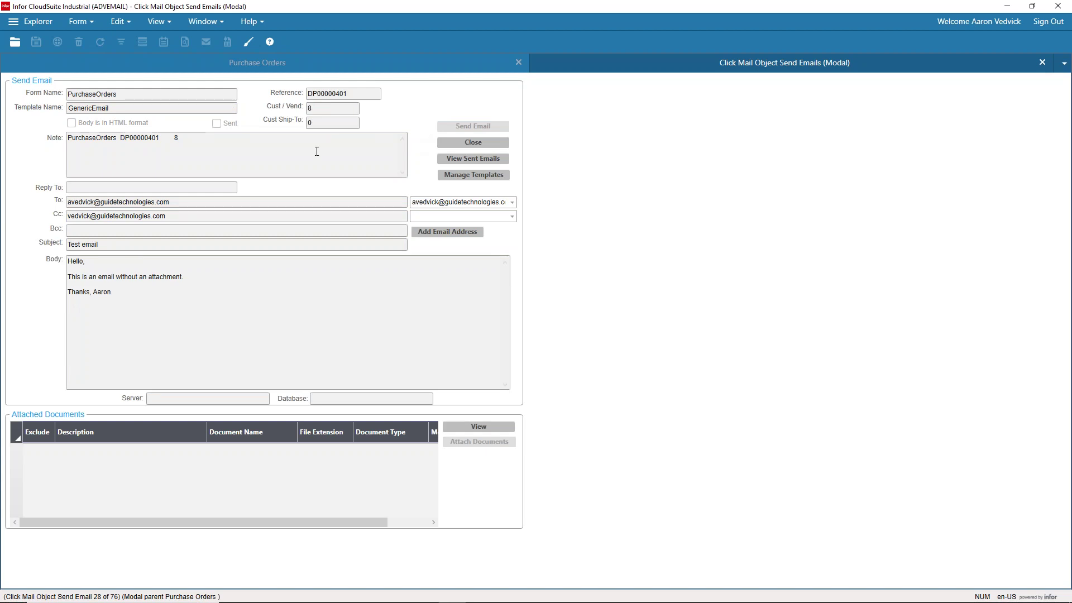
{"action": "left_click", "coordinate": [471, 162]}
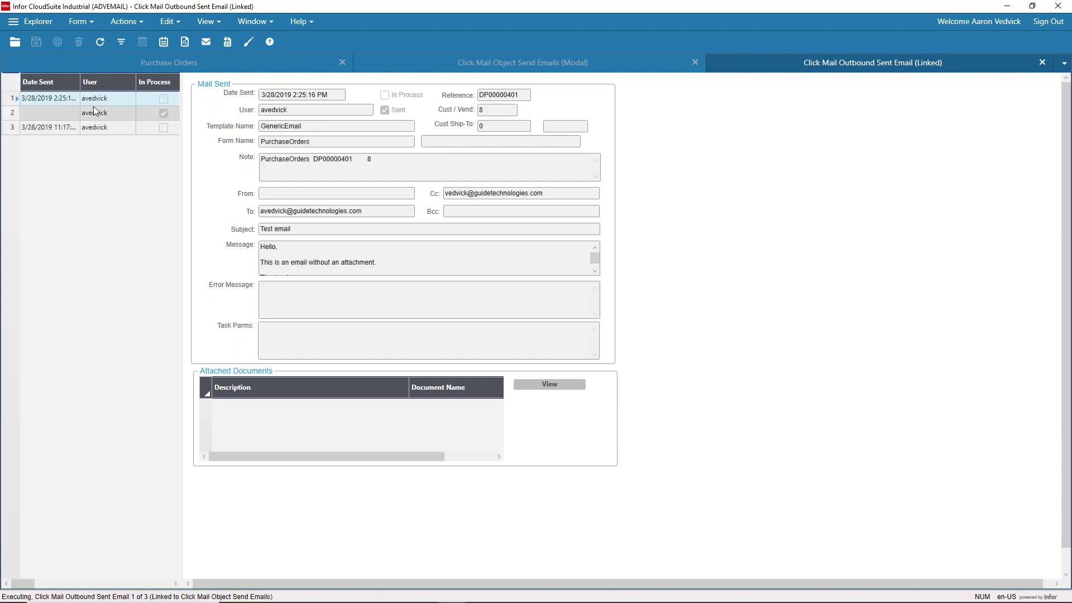
Step: Widen the sent-email grid to reveal the Sent column for each DP00000401 message
{"action": "left_click_drag", "start_coordinate": [183, 127], "coordinate": [254, 129]}
{"action": "left_click", "coordinate": [72, 101]}
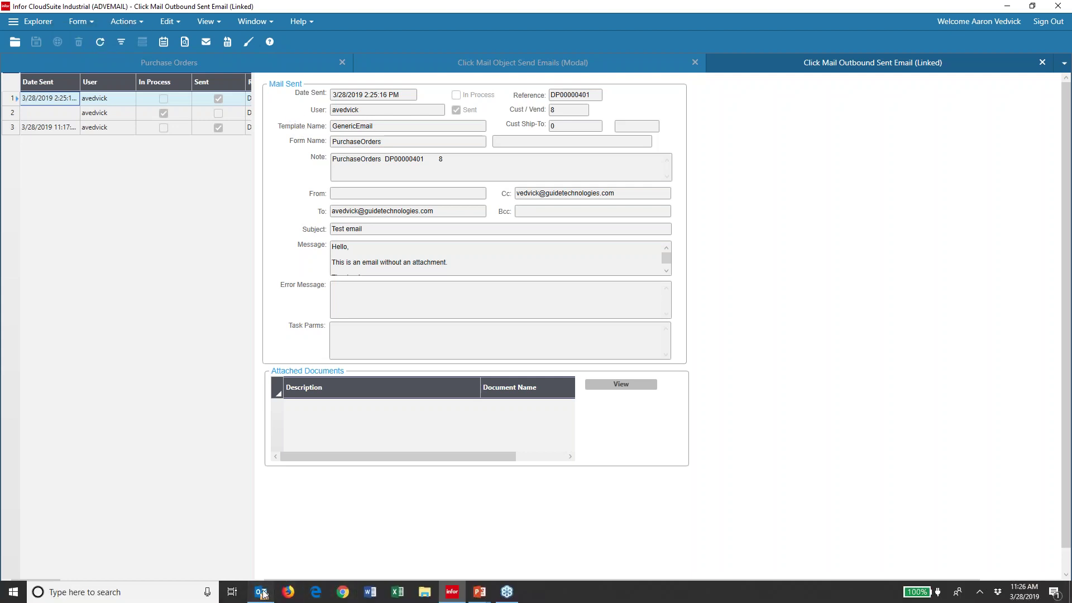
{"action": "left_click", "coordinate": [261, 592]}
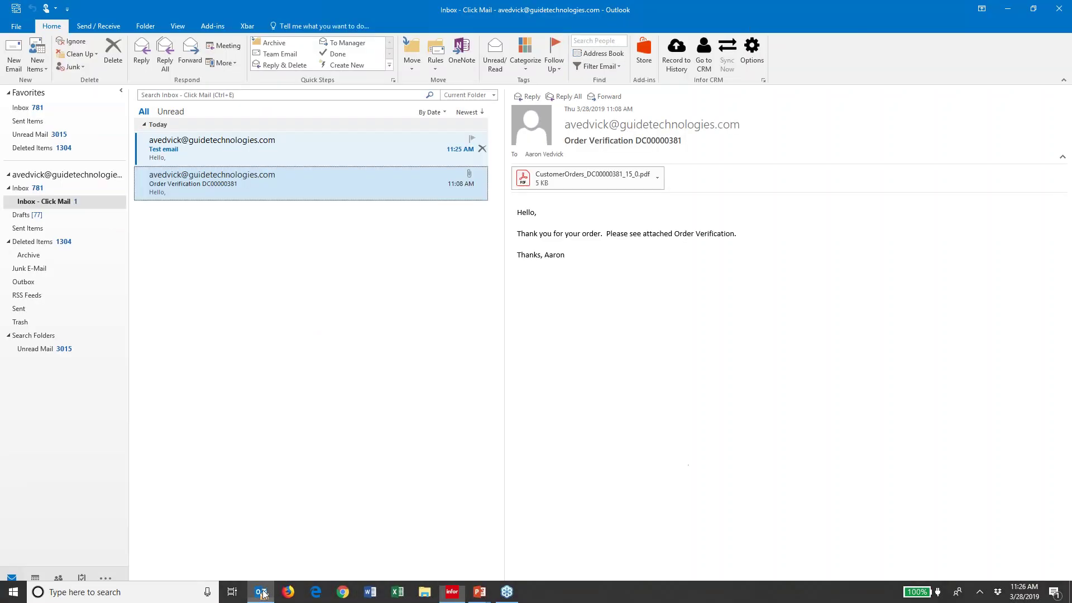
Step: Open the Test email's undeliverable notice in Outlook and widen the reading pane to read it
{"action": "left_click", "coordinate": [215, 161]}
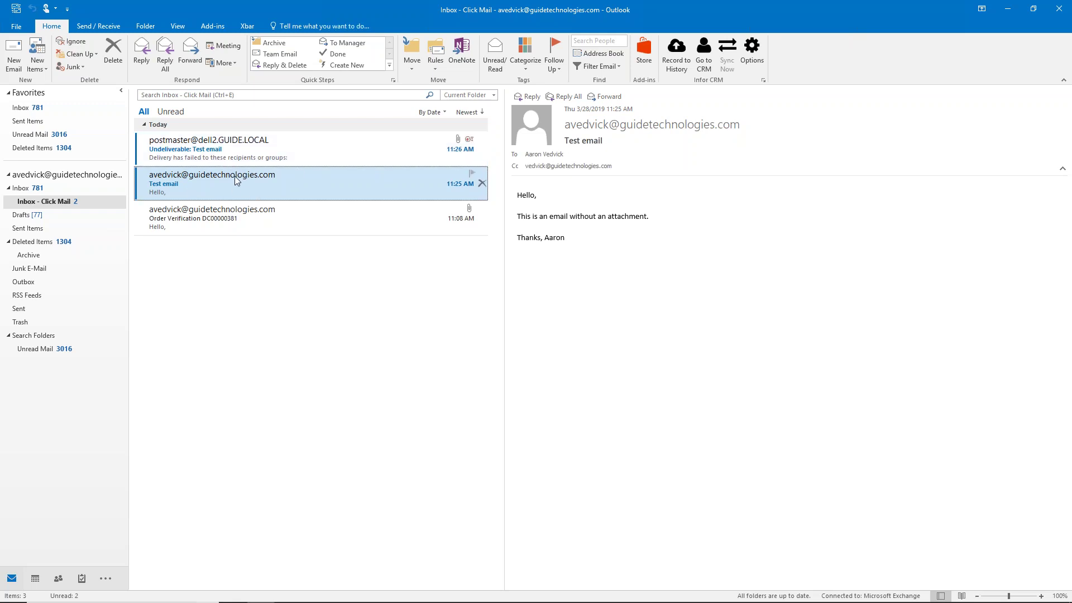
{"action": "key", "text": "Up"}
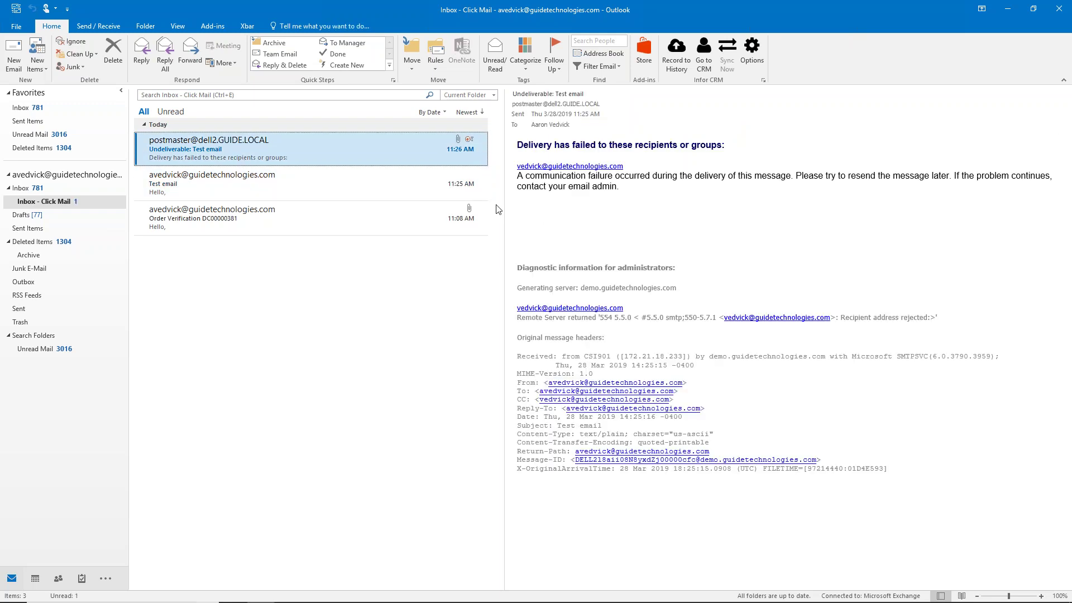
{"action": "left_click_drag", "start_coordinate": [504, 205], "coordinate": [402, 203]}
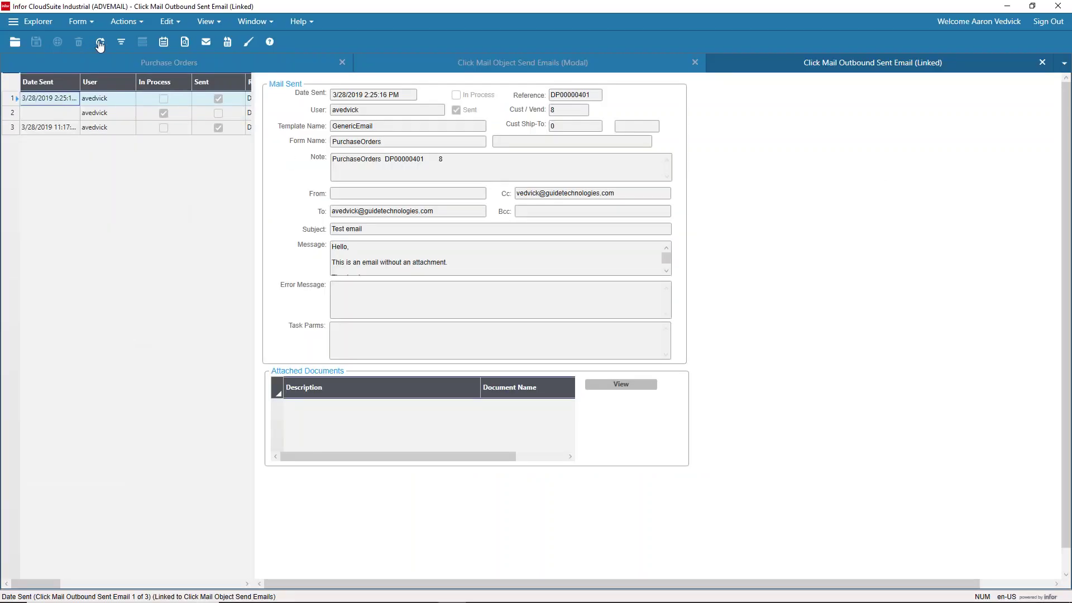
{"action": "left_click", "coordinate": [118, 113]}
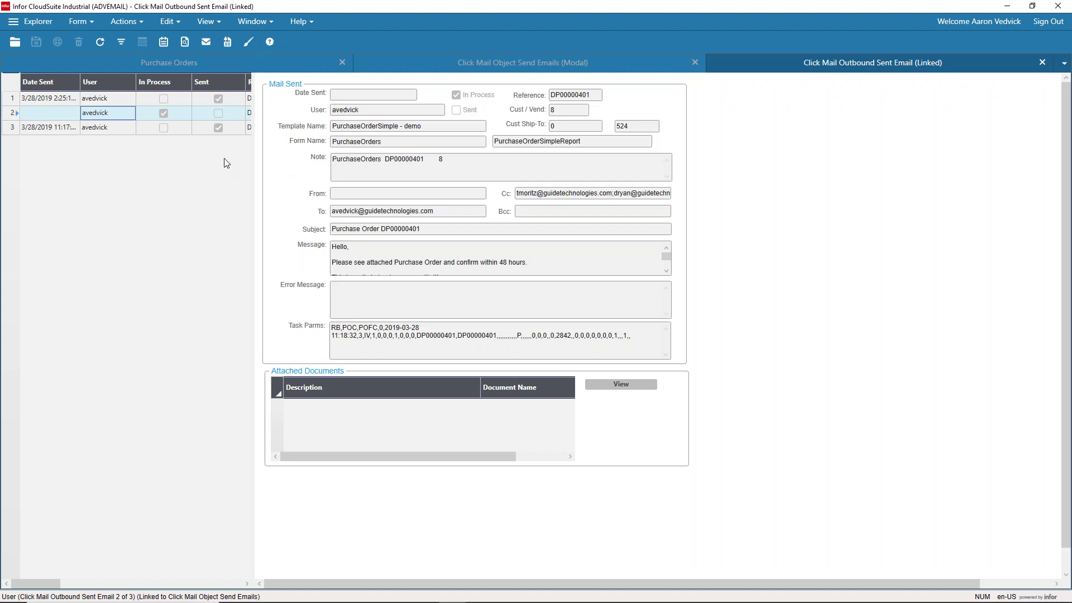
{"action": "left_click", "coordinate": [105, 51]}
{"action": "left_click", "coordinate": [191, 100]}
{"action": "left_click", "coordinate": [212, 113]}
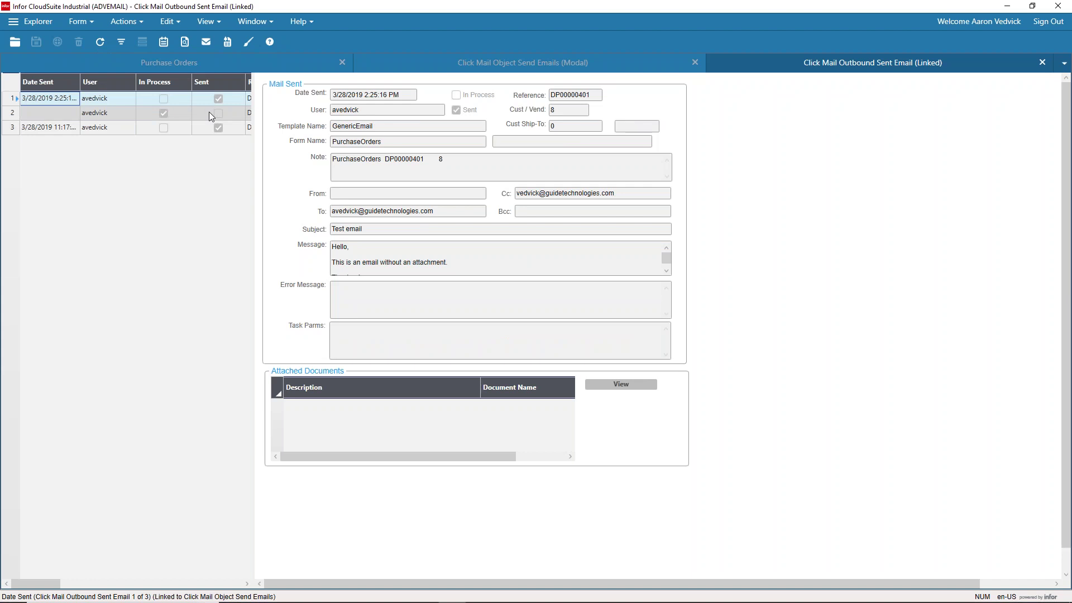
{"action": "left_click", "coordinate": [101, 45]}
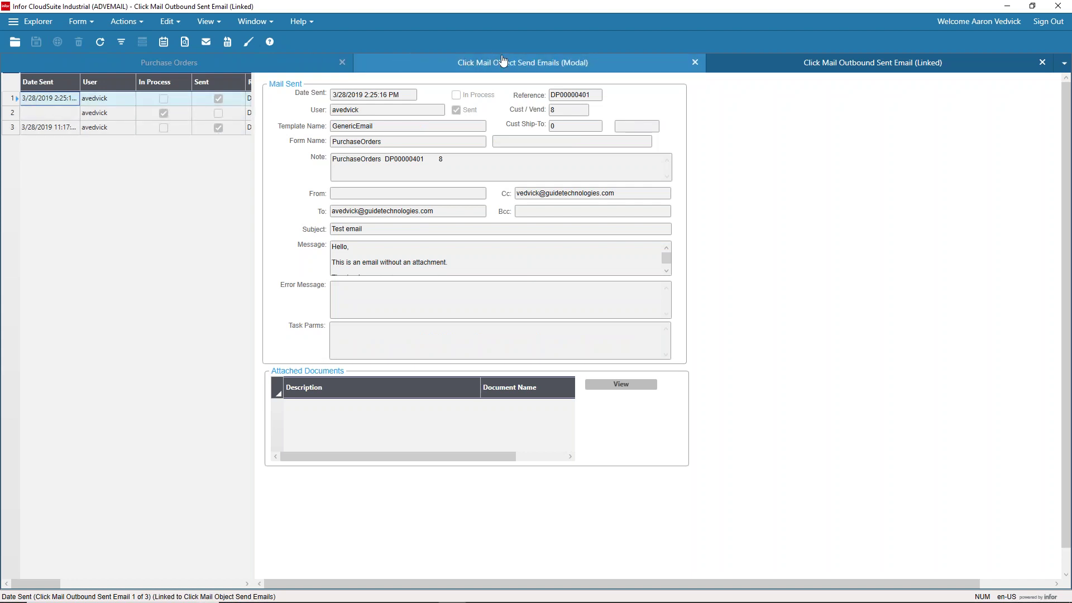
{"action": "left_click", "coordinate": [1043, 65]}
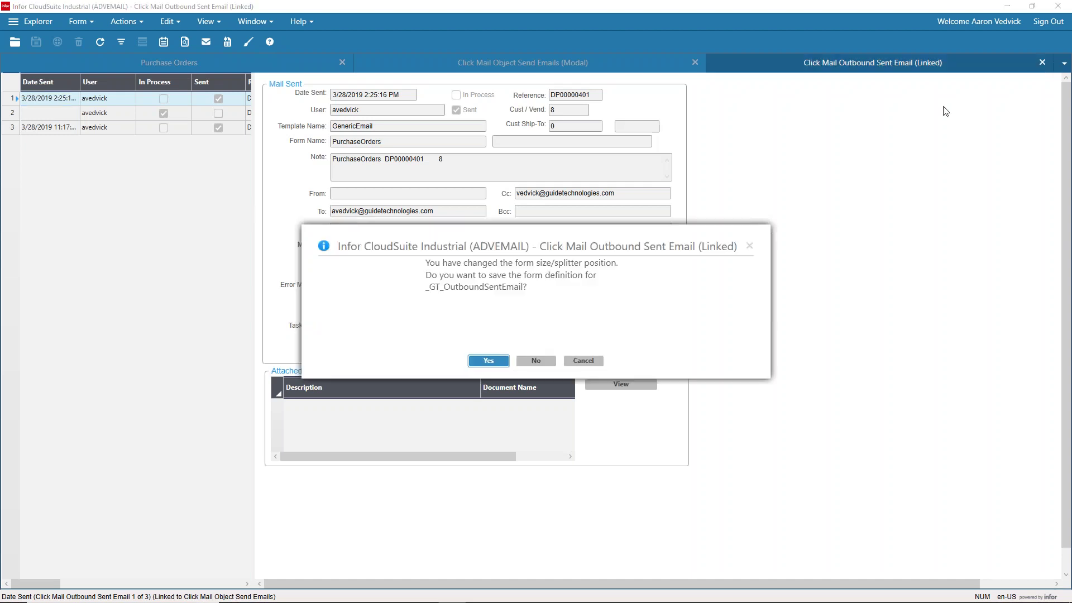
{"action": "left_click", "coordinate": [584, 363]}
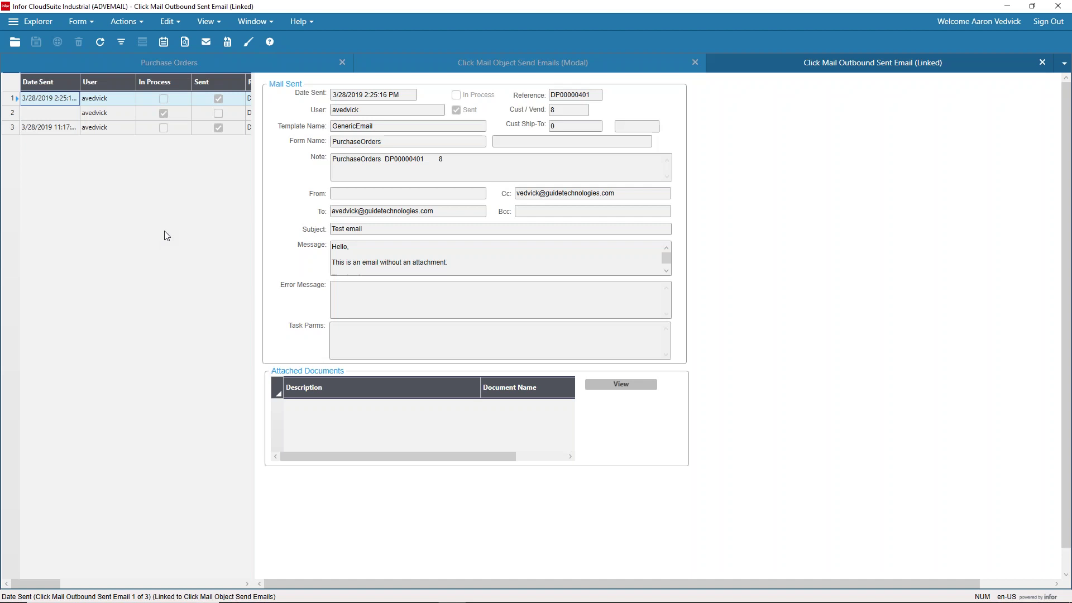
{"action": "left_click", "coordinate": [83, 22]}
Step: Open the Click Mail Outbound Sent Email form via a 'click mail' search, widen the grid, and enter filter mode
{"action": "left_click", "coordinate": [89, 43]}
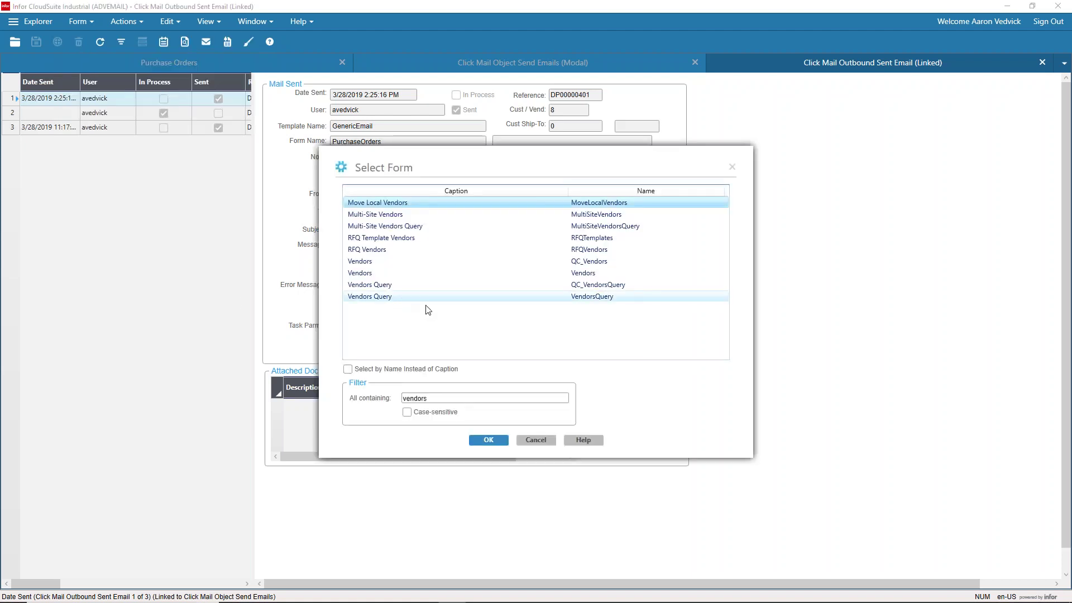
{"action": "double_click", "coordinate": [439, 401]}
{"action": "type", "text": "click mai"}
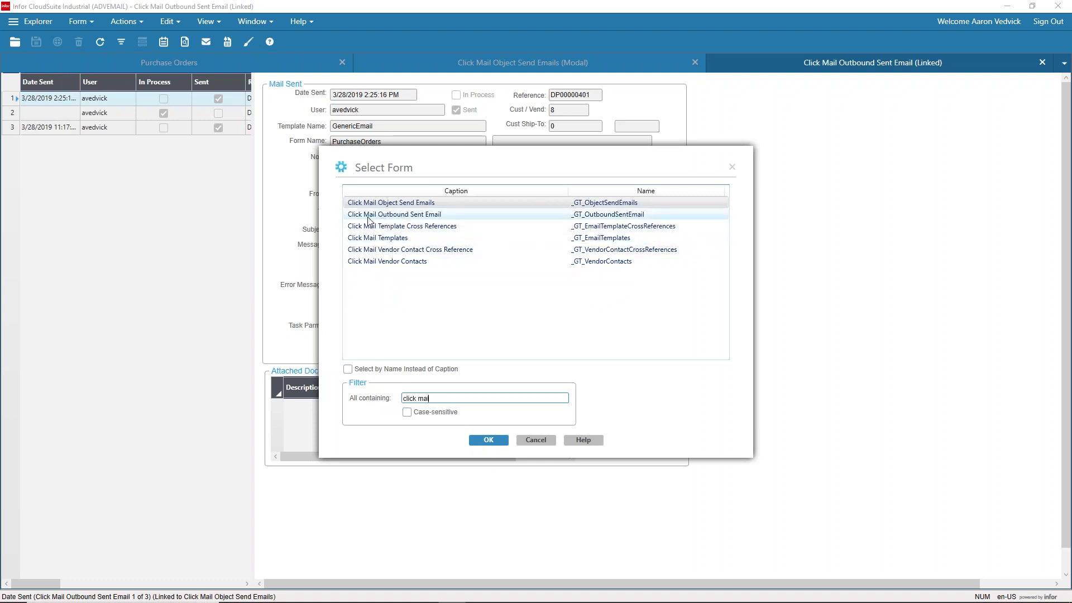
{"action": "double_click", "coordinate": [368, 215]}
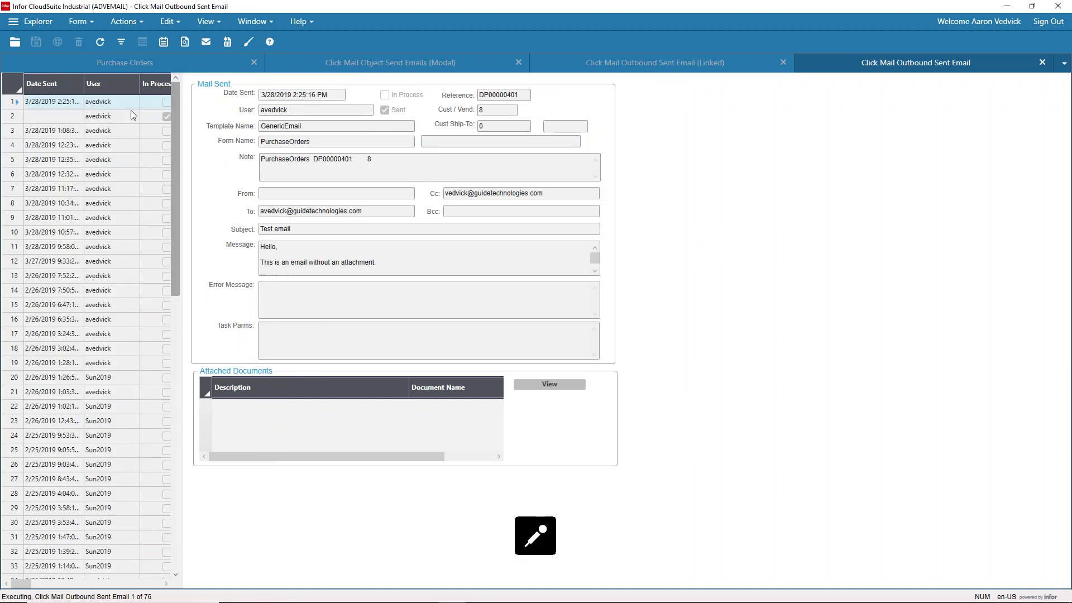
{"action": "left_click_drag", "start_coordinate": [180, 158], "coordinate": [284, 158]}
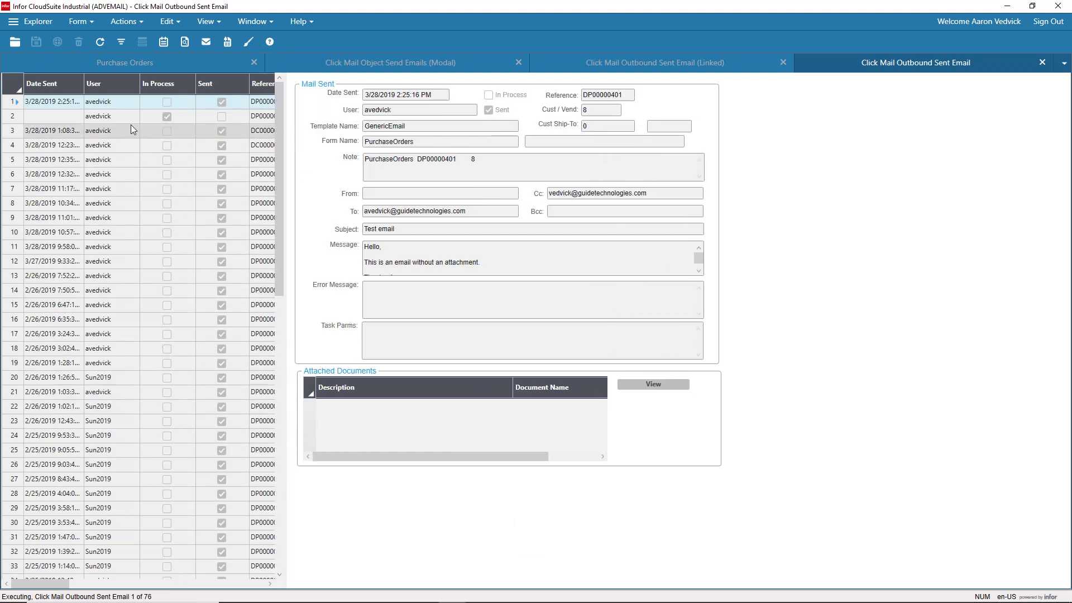
{"action": "left_click", "coordinate": [121, 42]}
{"action": "left_click", "coordinate": [606, 96]}
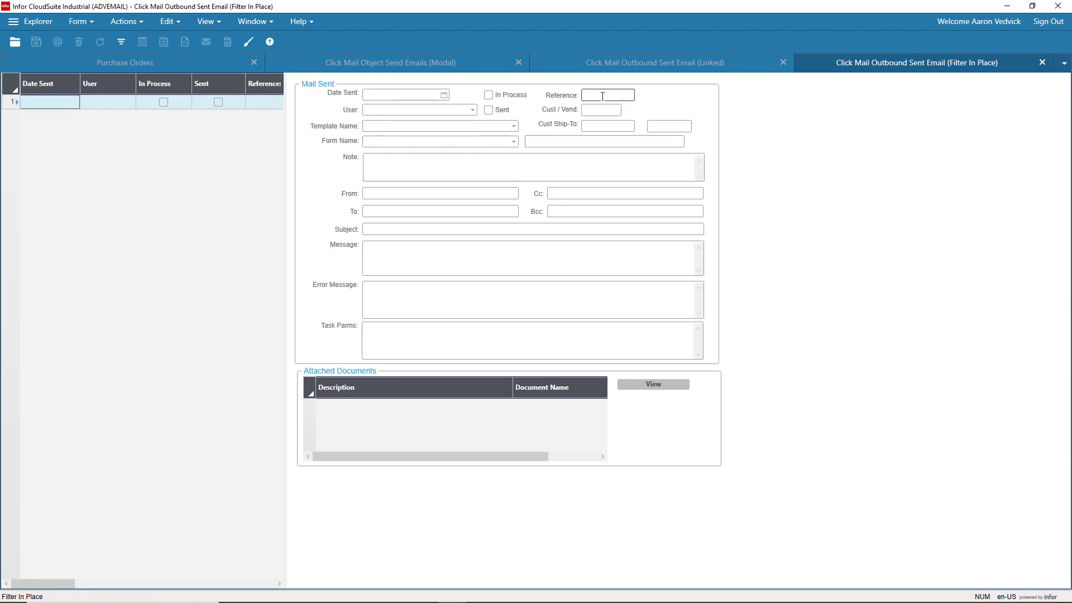
Step: Filter the sent email log by Cust / Vend 8, listing 23 emails with 'Test email' first
{"action": "left_click", "coordinate": [601, 111]}
{"action": "left_click", "coordinate": [593, 95]}
{"action": "left_click", "coordinate": [597, 114]}
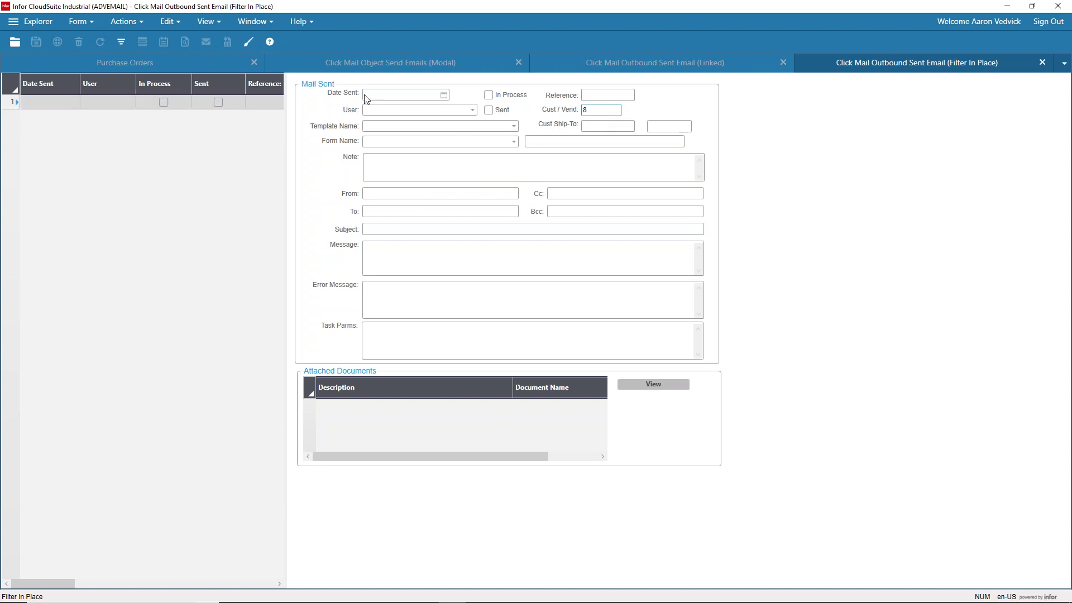
{"action": "left_click", "coordinate": [444, 95]}
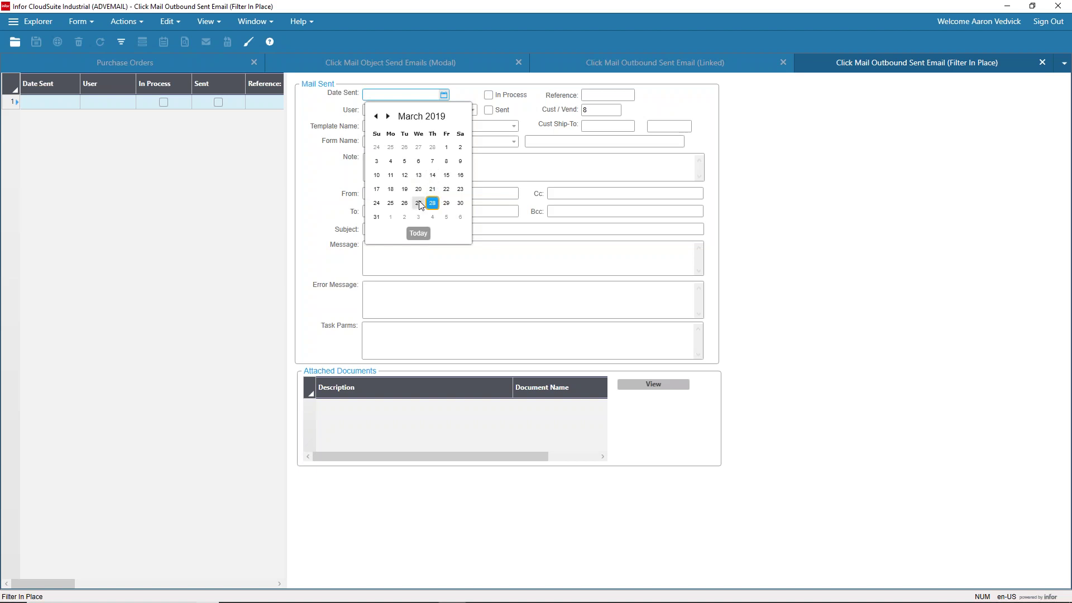
{"action": "left_click", "coordinate": [512, 93]}
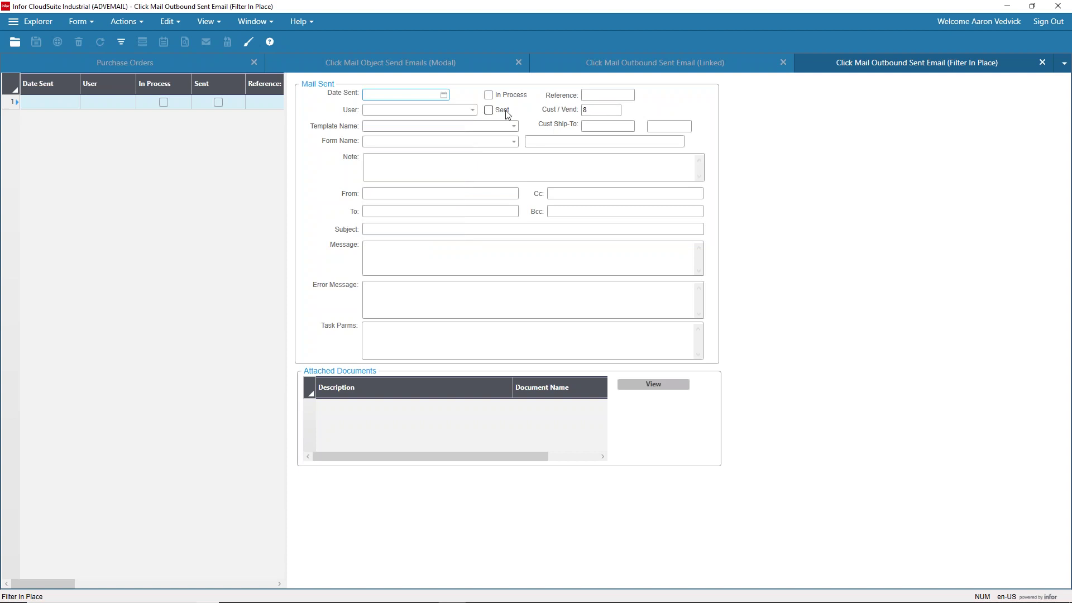
{"action": "left_click", "coordinate": [589, 110]}
{"action": "left_click", "coordinate": [123, 45]}
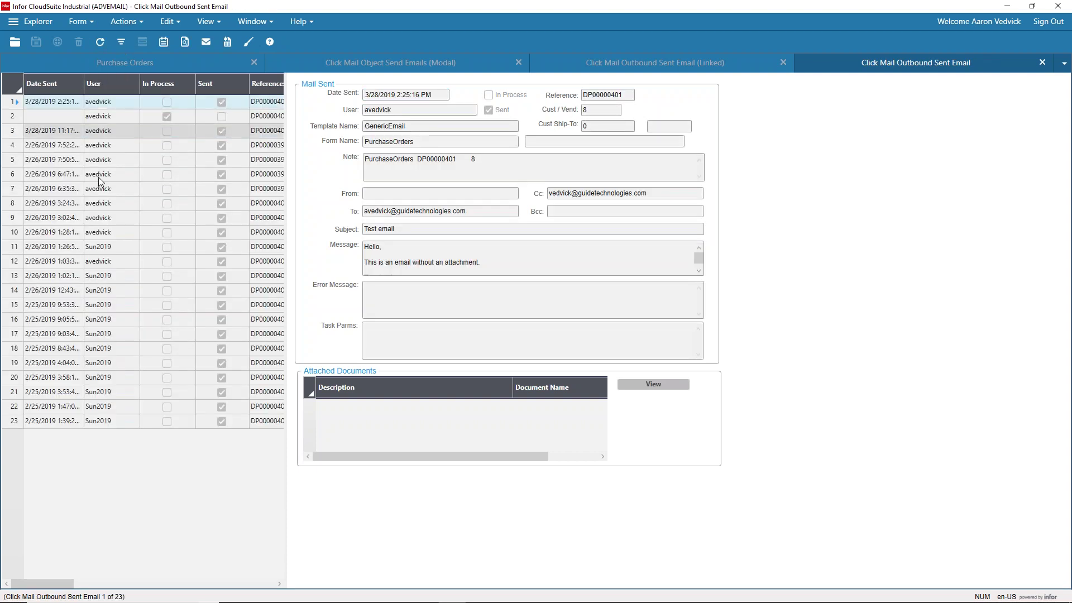
Step: Widen the grid and select email 3, the 'PurchaseOrderDetailReport - demo' message for DP00000401
{"action": "left_click_drag", "start_coordinate": [294, 179], "coordinate": [354, 169]}
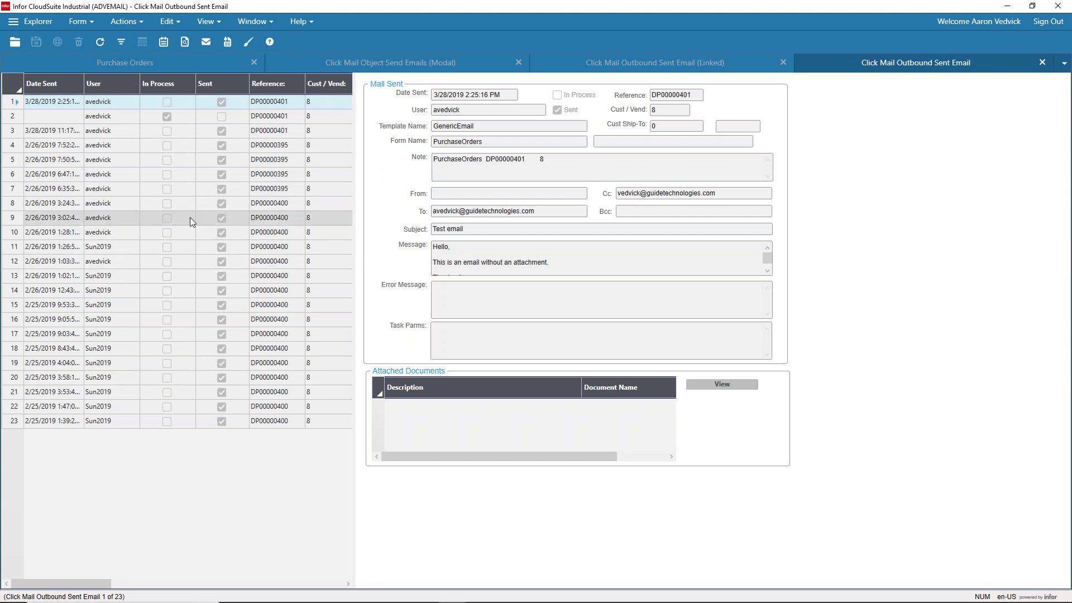
{"action": "left_click", "coordinate": [113, 246]}
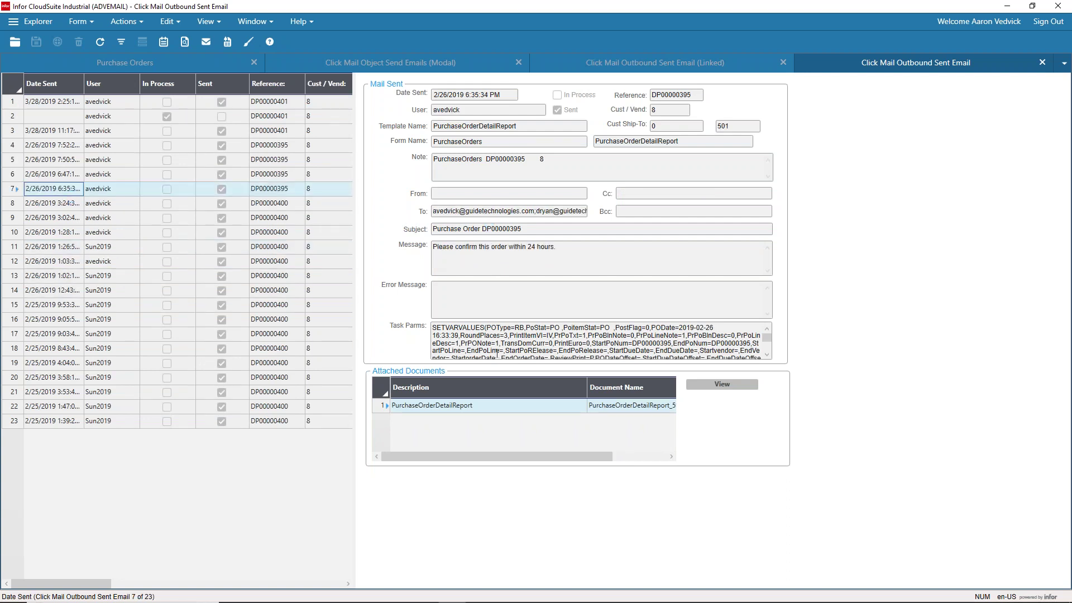
{"action": "left_click", "coordinate": [115, 102]}
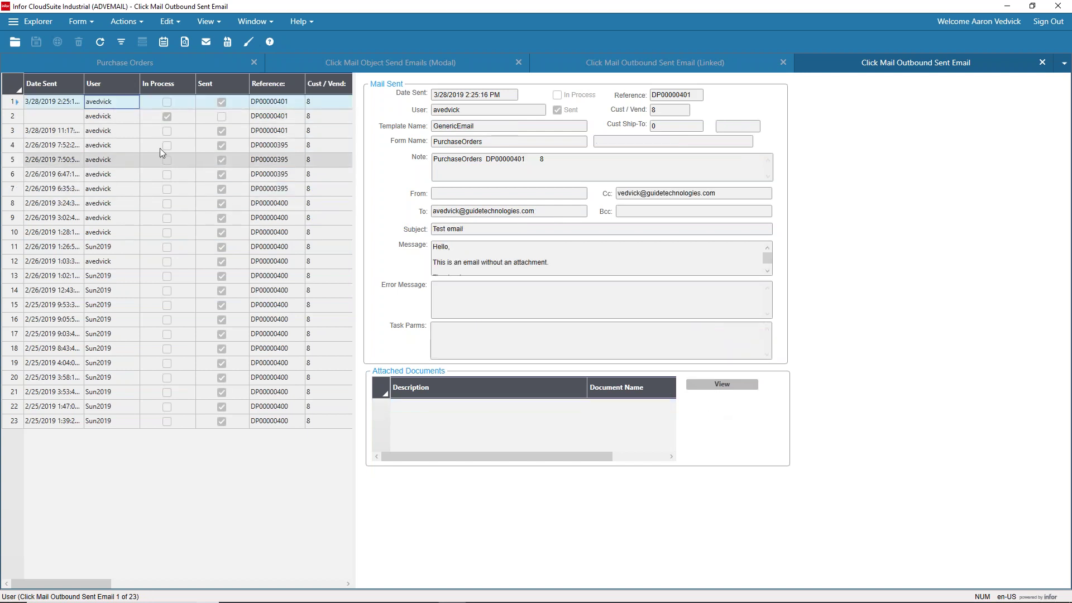
{"action": "left_click", "coordinate": [118, 129]}
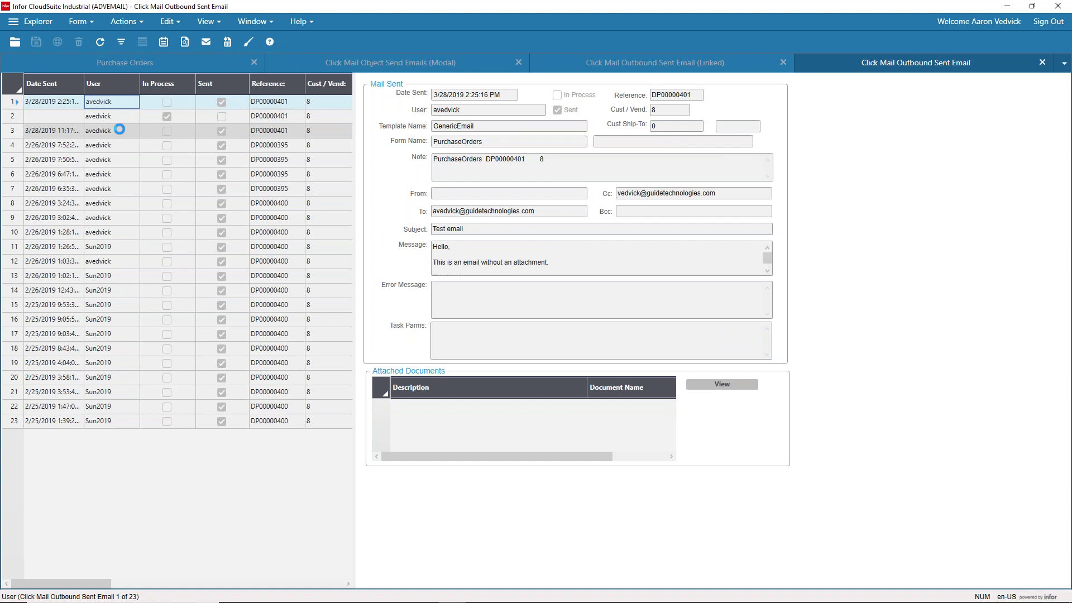
Step: View the attached DP00000401 purchase order PDF in Acrobat Reader, scroll through it, then close it
{"action": "left_click", "coordinate": [722, 385]}
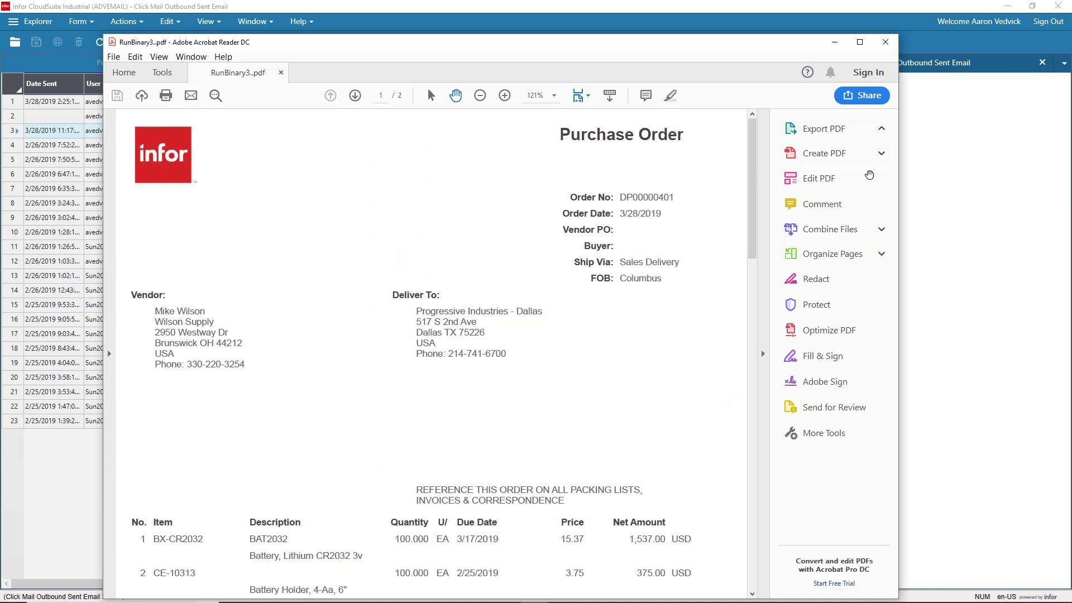
{"action": "left_click_drag", "start_coordinate": [752, 159], "coordinate": [763, 227]}
{"action": "scroll", "coordinate": [468, 203], "scroll_direction": "up", "scroll_amount": 5}
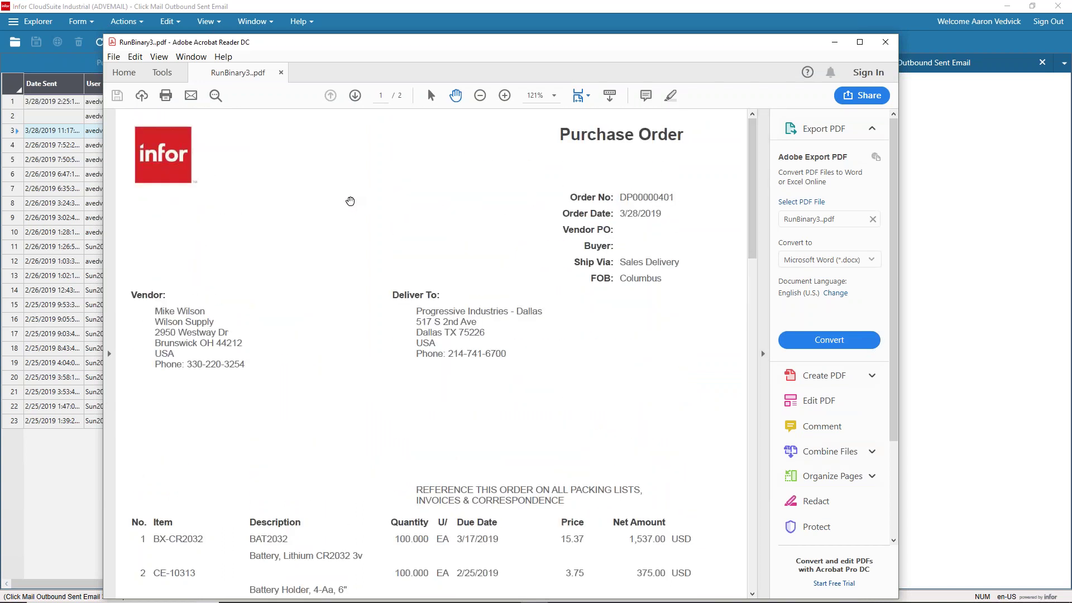
{"action": "left_click_drag", "start_coordinate": [374, 46], "coordinate": [383, 47]}
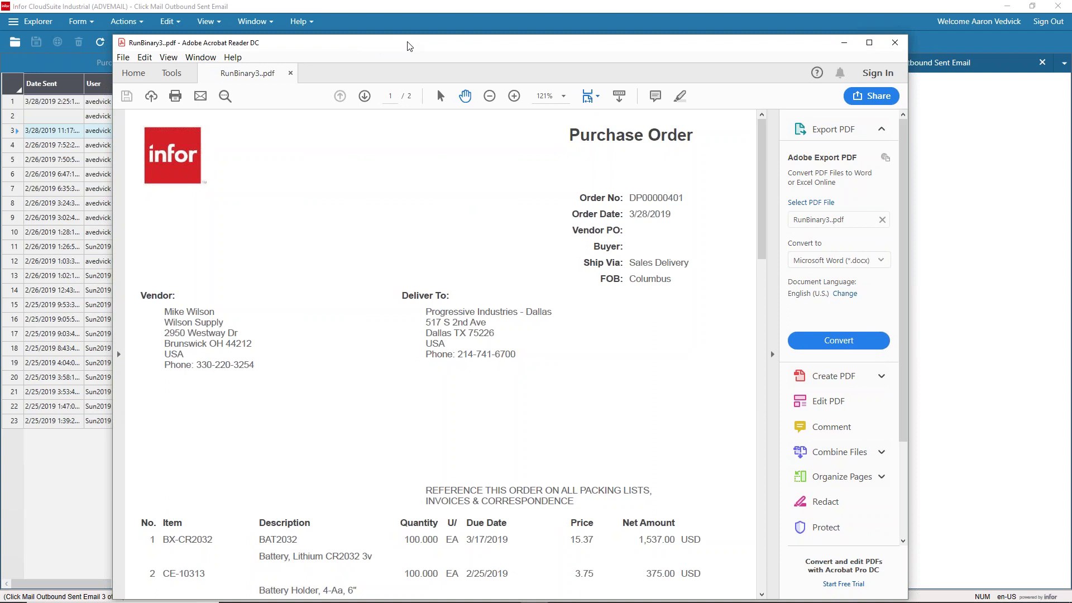
{"action": "left_click", "coordinate": [896, 44]}
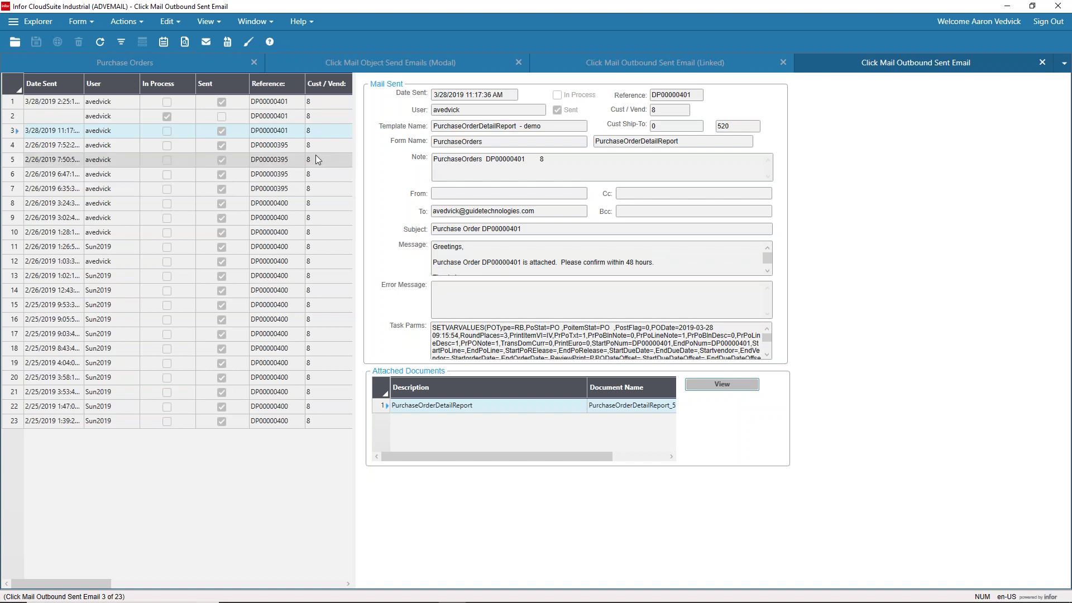
Step: Glance at Outlook, view the unsent second DP00000401 email (2 of 23), then go to the PowerPoint slide
{"action": "key", "text": "alt+Tab"}
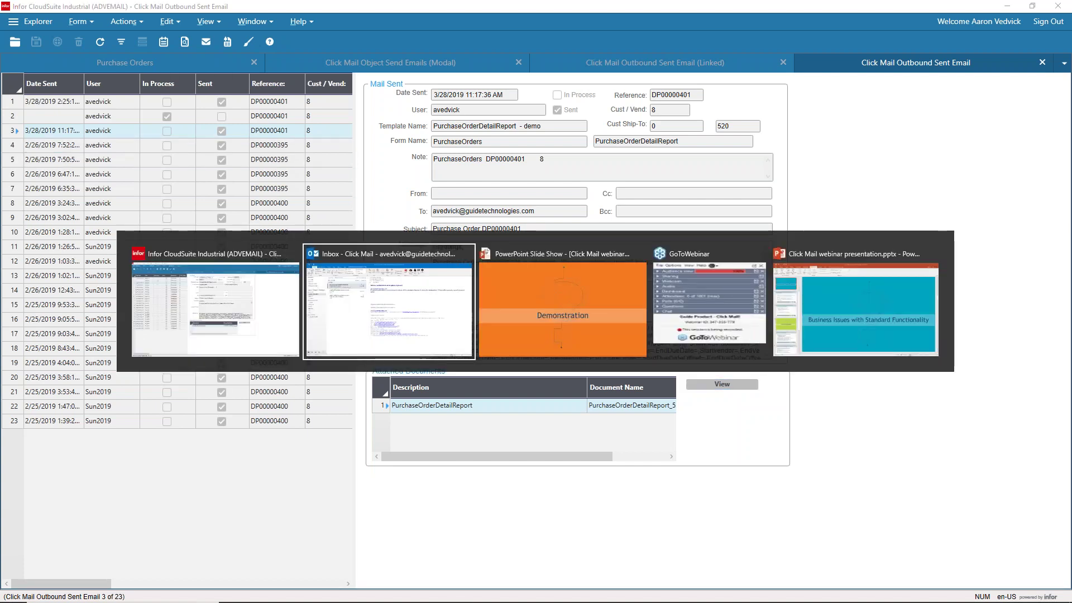
{"action": "key", "text": "alt+Tab"}
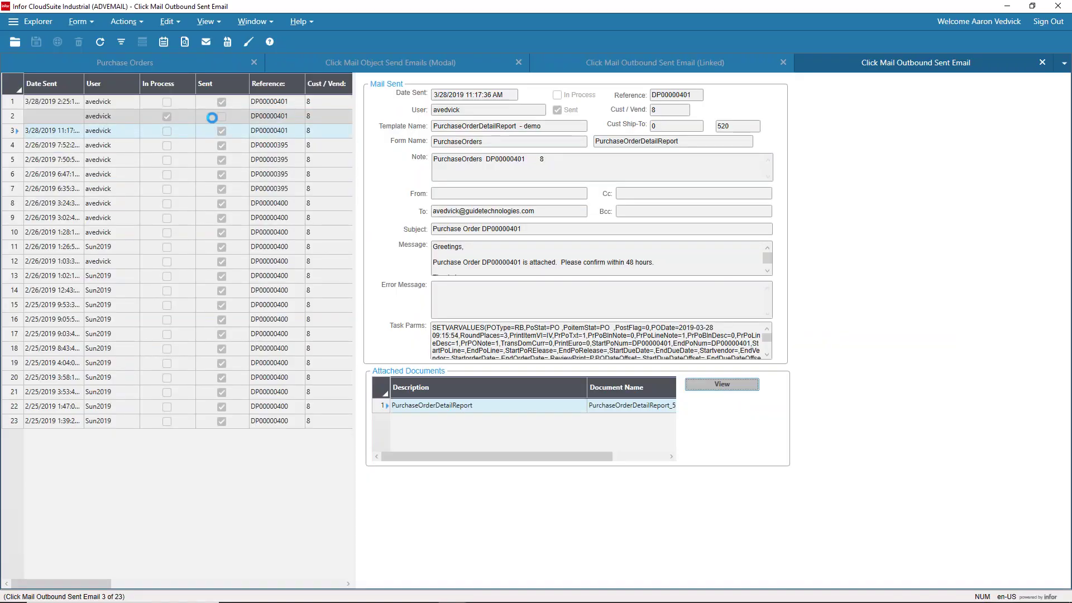
{"action": "left_click", "coordinate": [211, 117]}
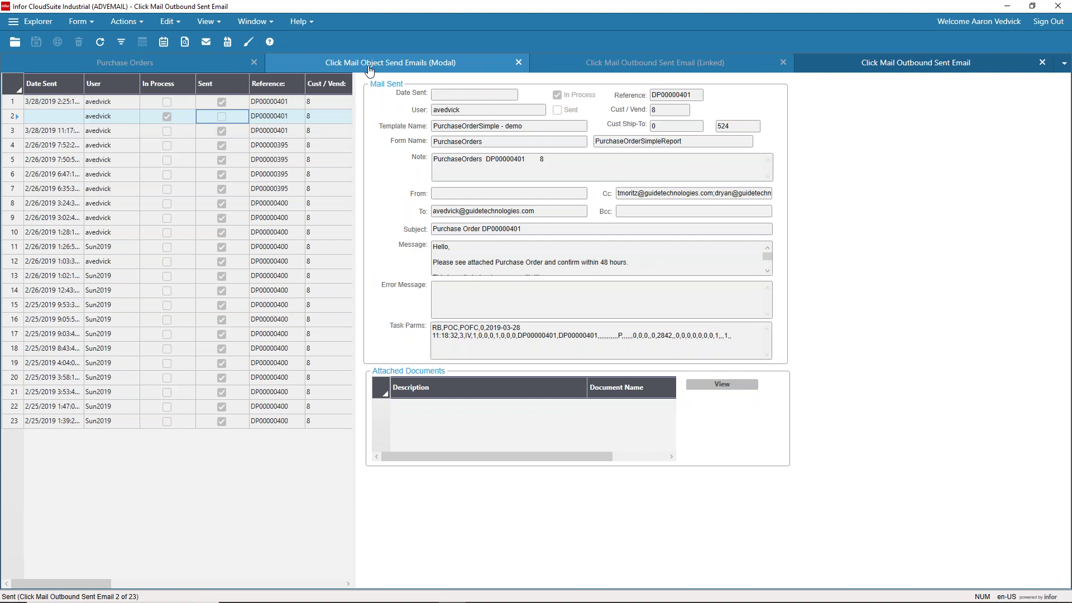
{"action": "key", "text": "alt+Tab"}
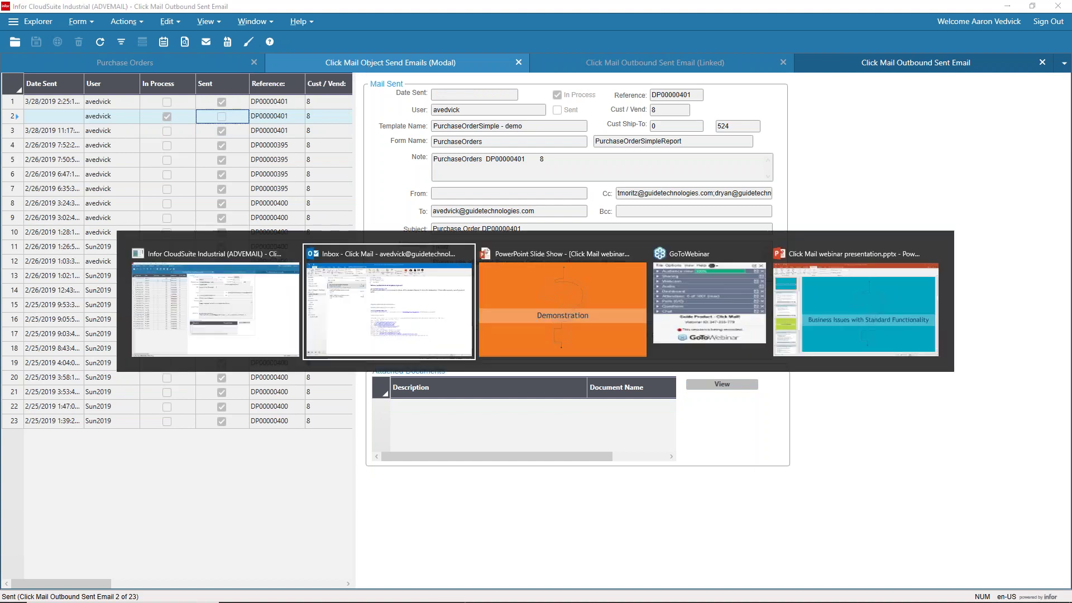
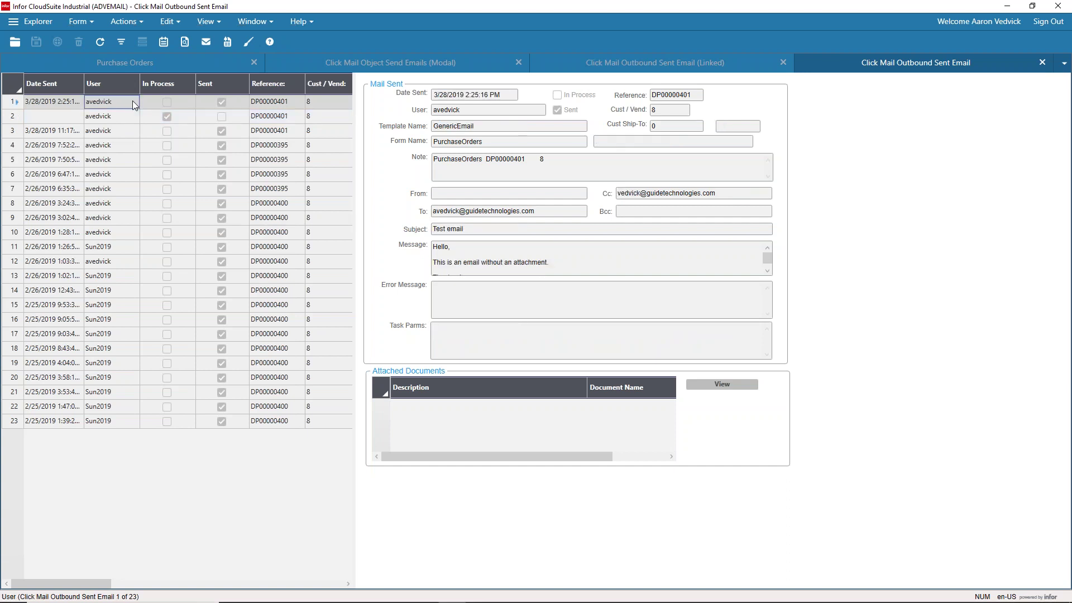
Step: Select the sent Purchase Order DP00000401 email and view its attached PurchaseOrderDetailReport PDF
{"action": "left_click", "coordinate": [135, 133]}
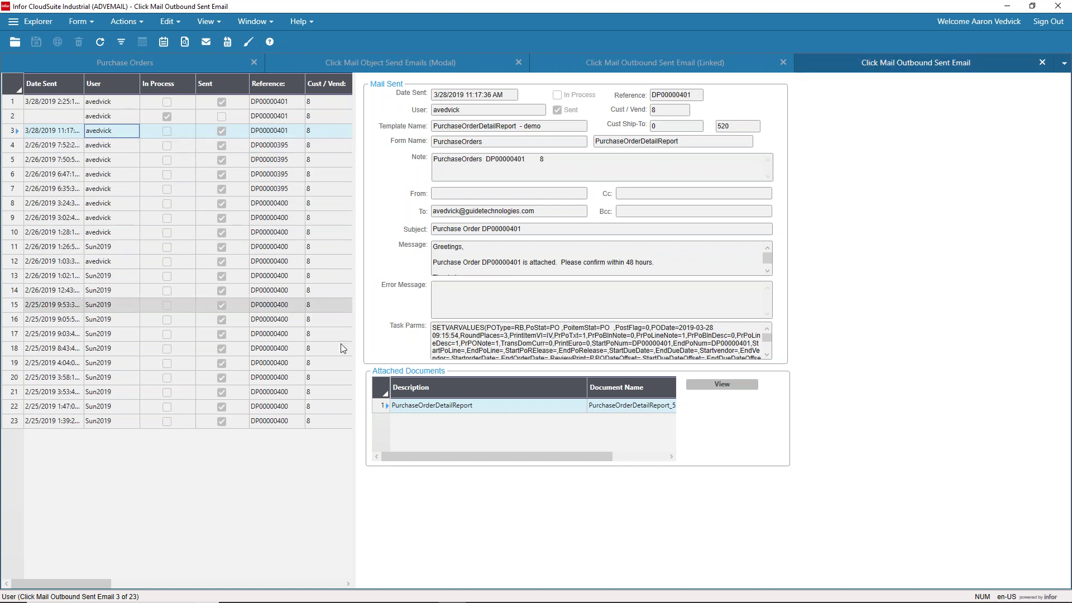
{"action": "left_click", "coordinate": [713, 386]}
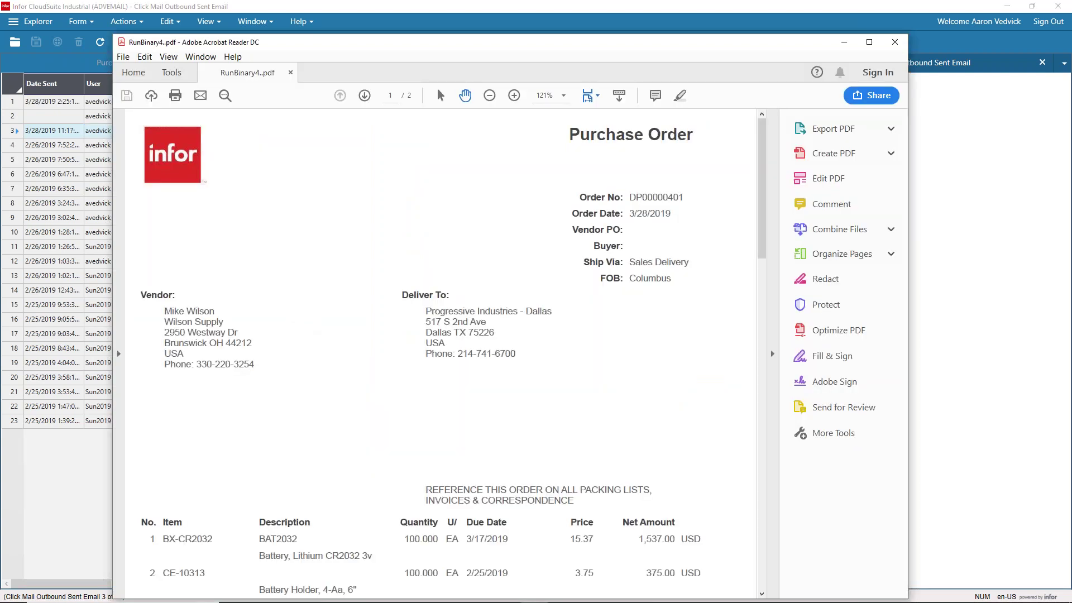
Step: Close the RunBinary4.pdf purchase order in Acrobat Reader after reviewing it
{"action": "left_click", "coordinate": [895, 42]}
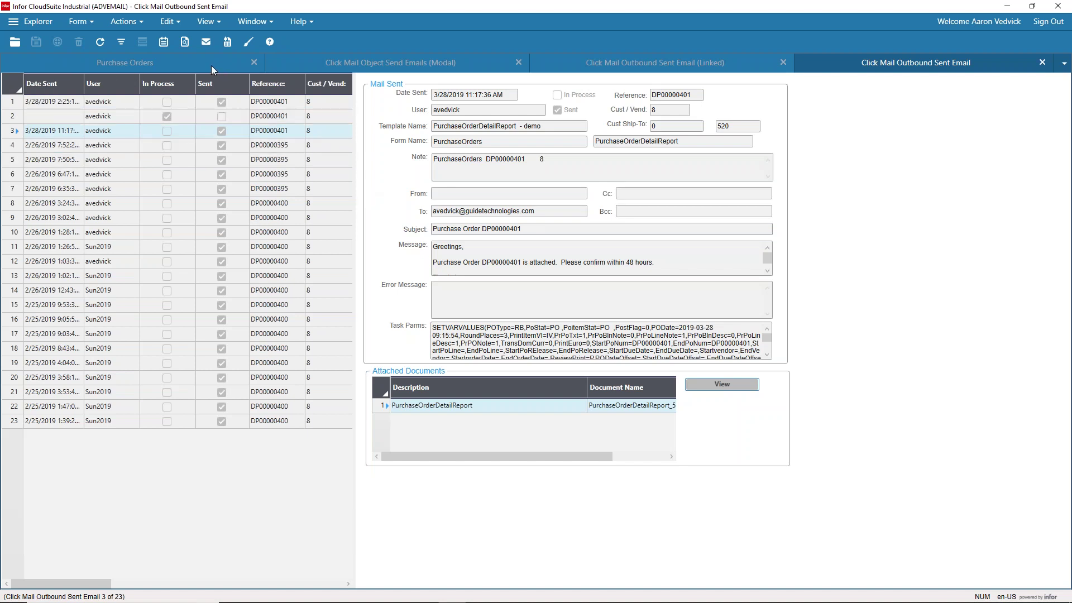
Step: Open Click Mail Templates through Form > Open and widen the grid to show the Description column
{"action": "left_click", "coordinate": [79, 22]}
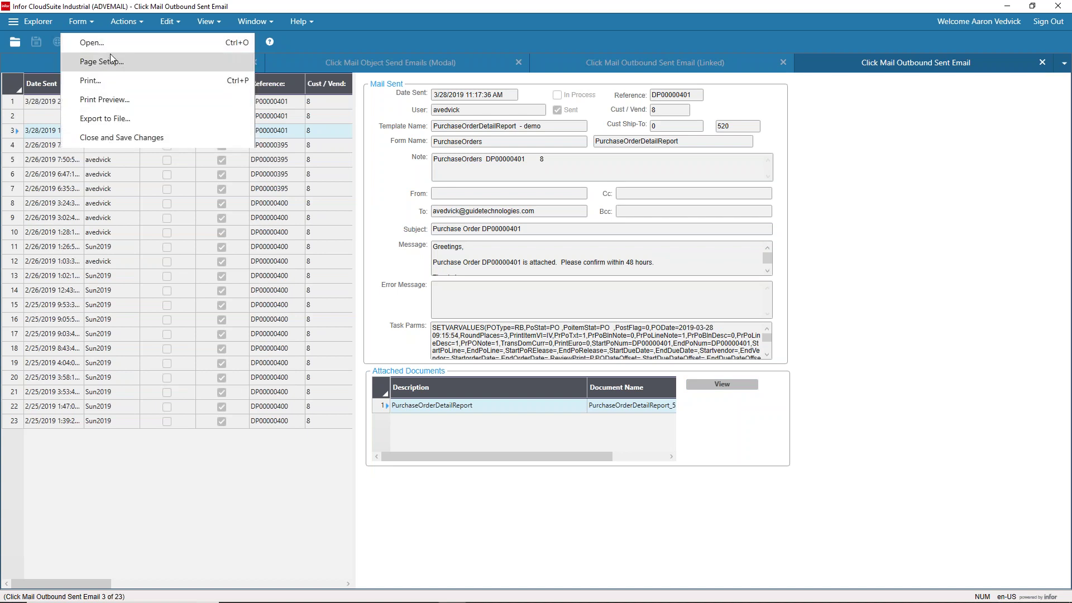
{"action": "left_click", "coordinate": [106, 47]}
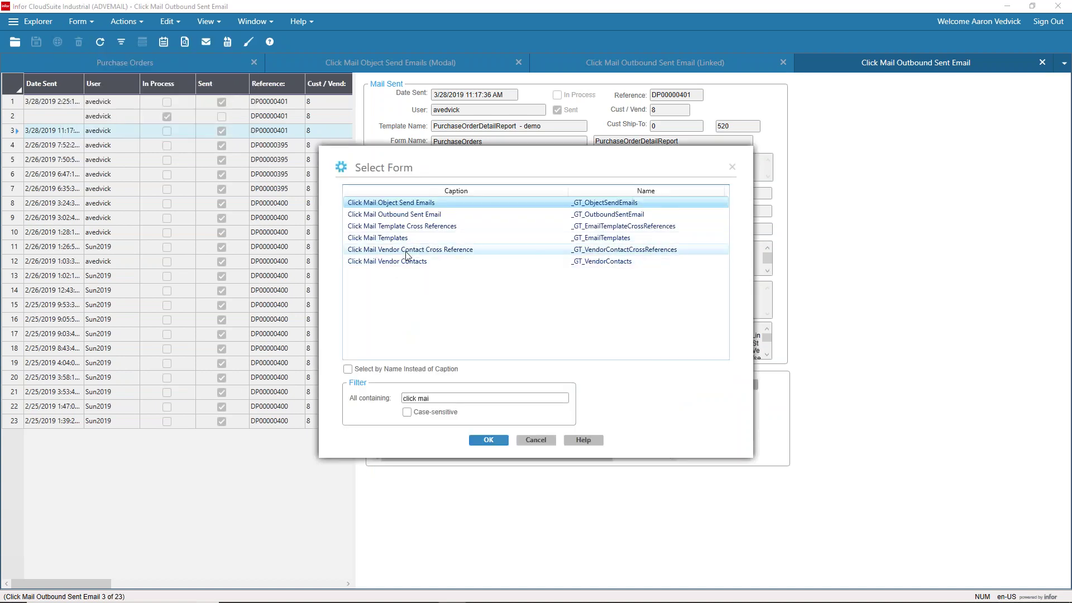
{"action": "double_click", "coordinate": [385, 237]}
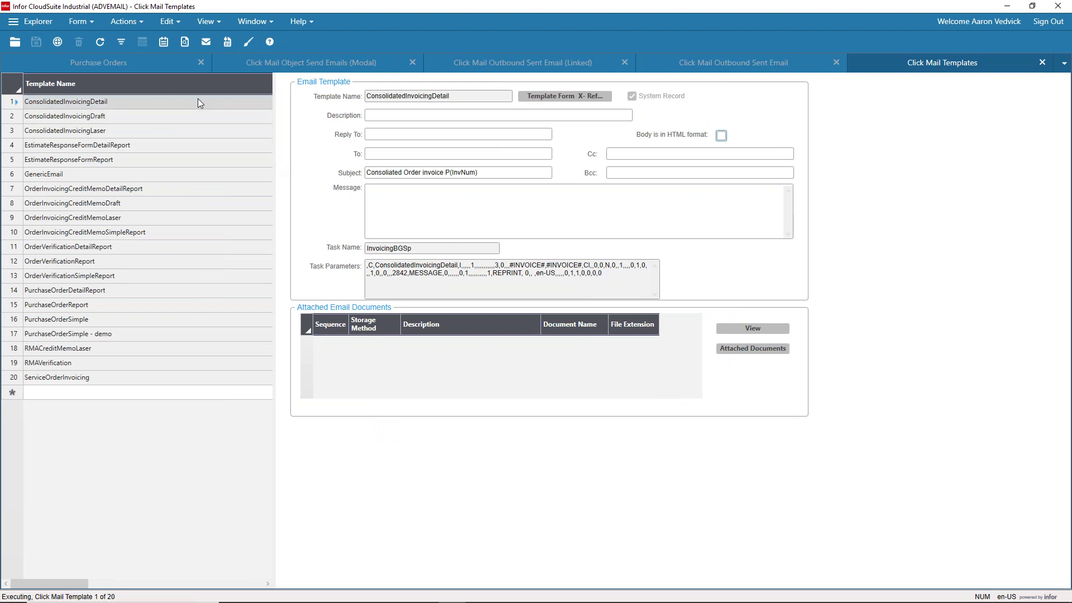
{"action": "left_click_drag", "start_coordinate": [277, 105], "coordinate": [196, 85]}
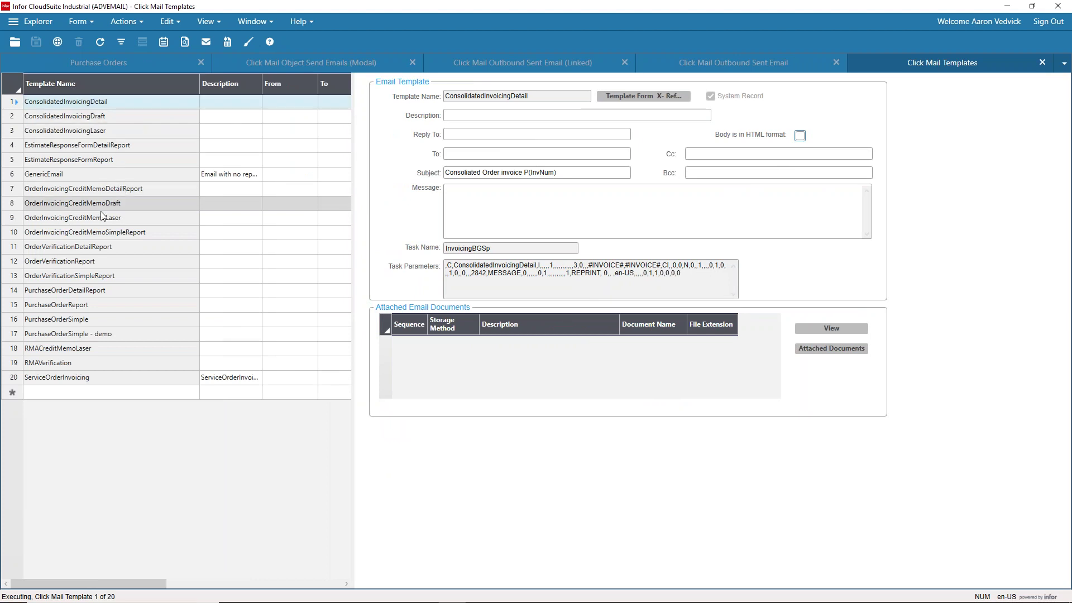